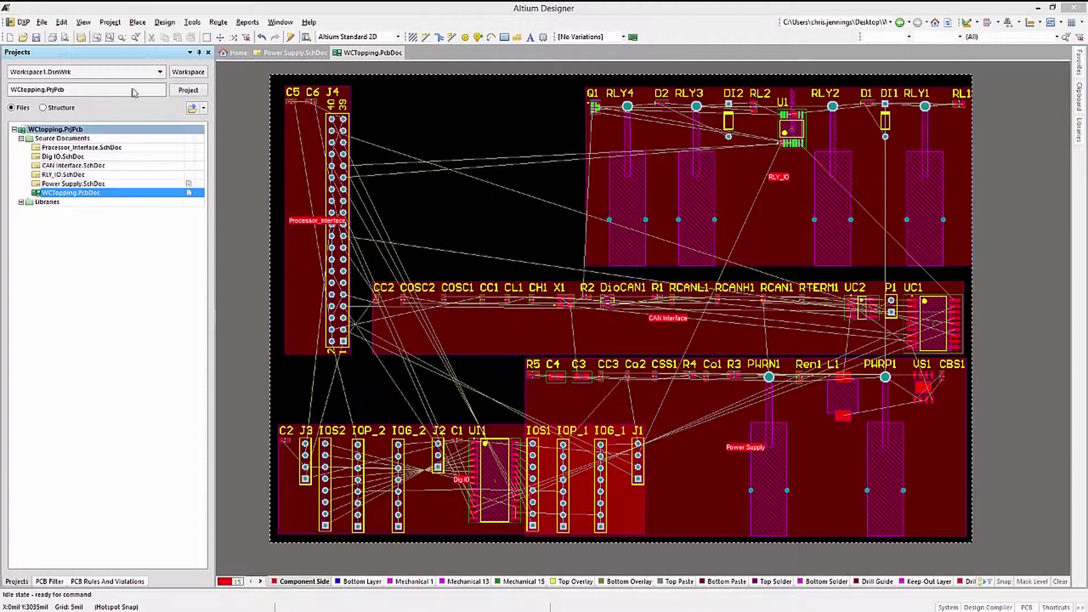
Step: Open the PCB Rules and Constraints Editor and view the Routing Width rule's settings
left_click(163, 22)
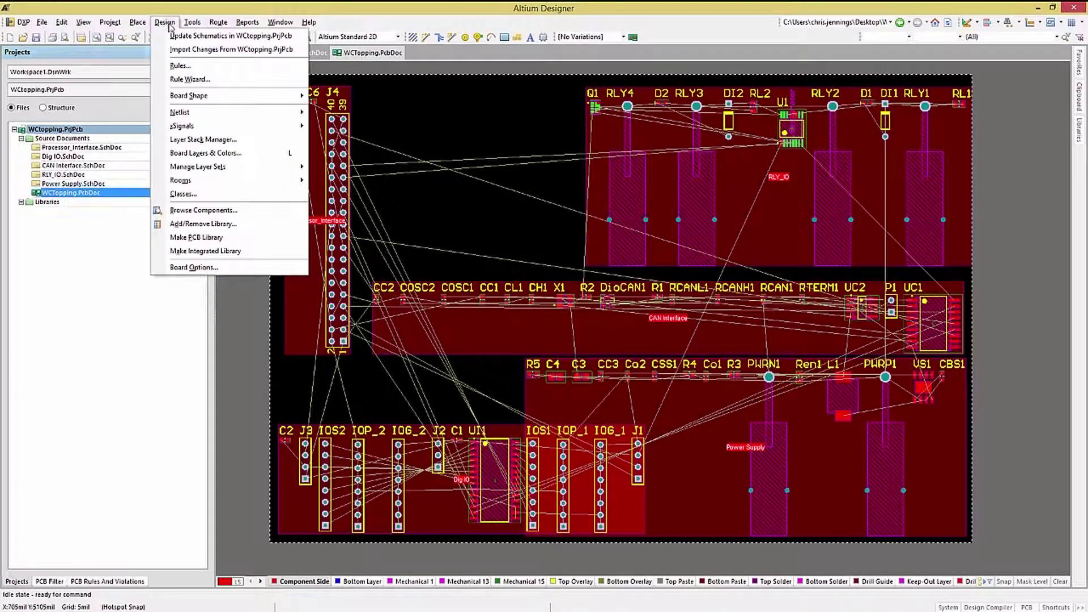
left_click(177, 65)
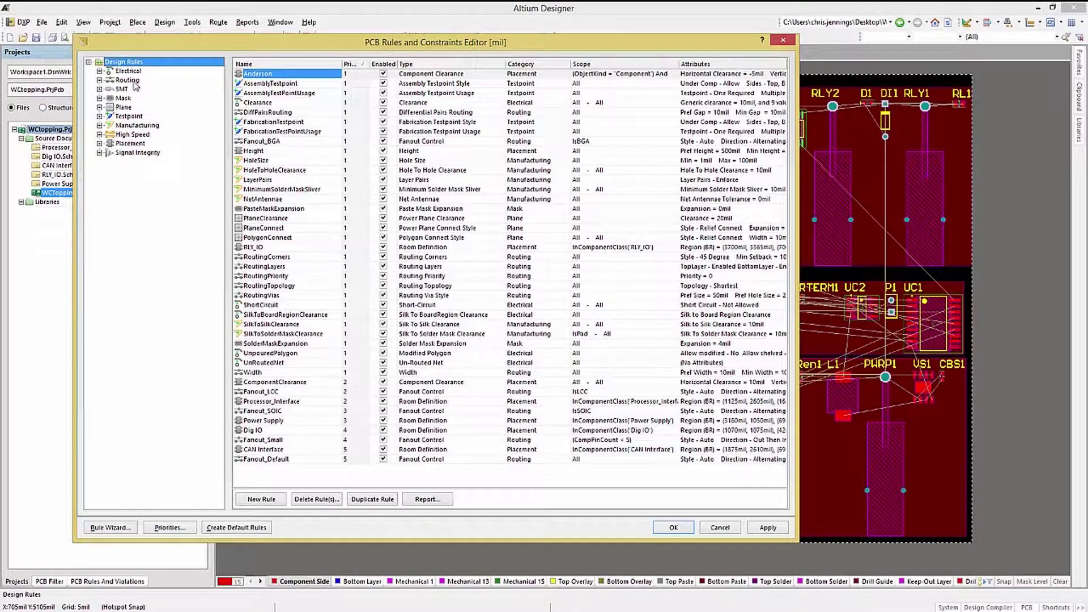
left_click(101, 80)
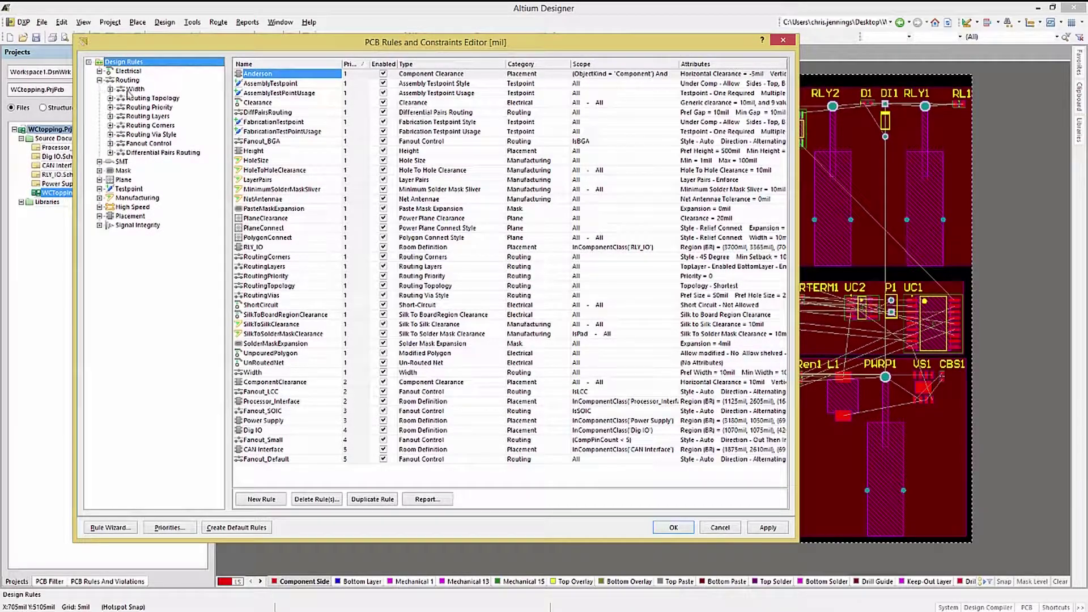
left_click(111, 89)
left_click(144, 98)
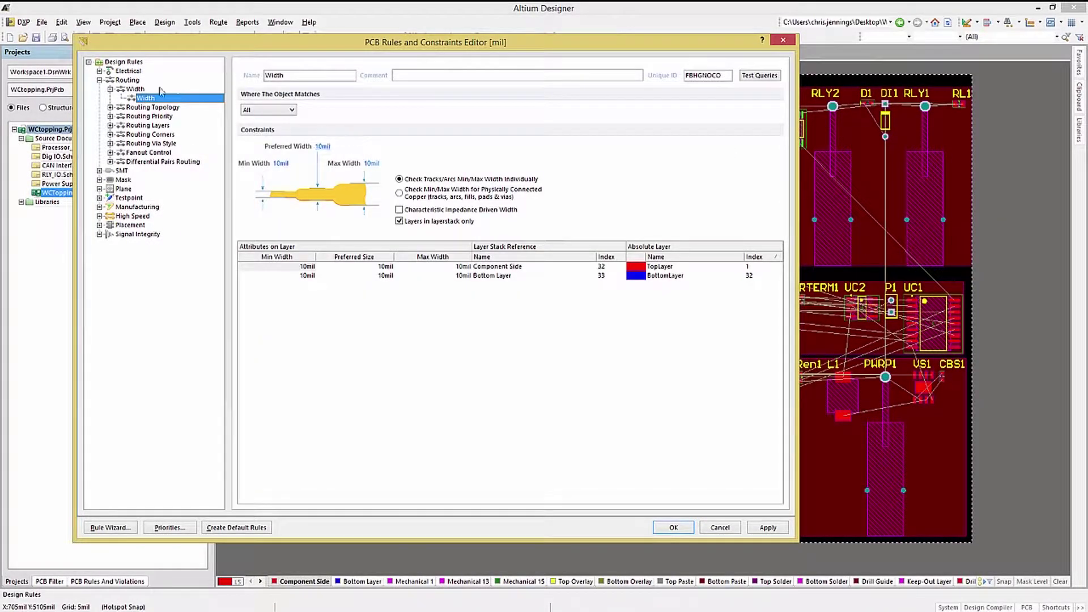
Step: Browse the Electrical rules, viewing the default 10mil Clearance rule
left_click(101, 79)
left_click(100, 72)
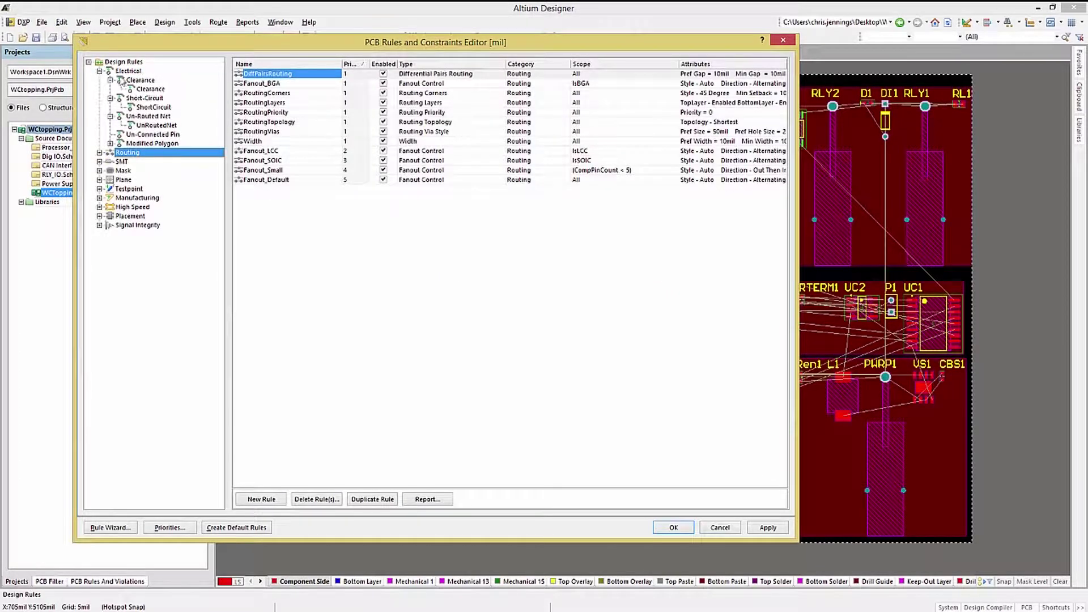
left_click(146, 89)
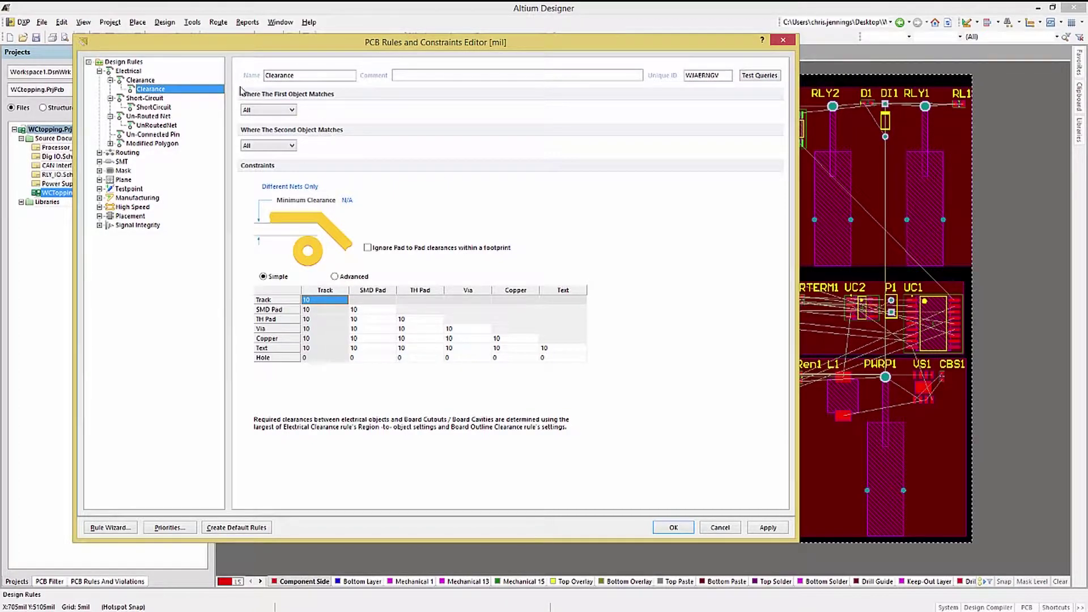
left_click(100, 71)
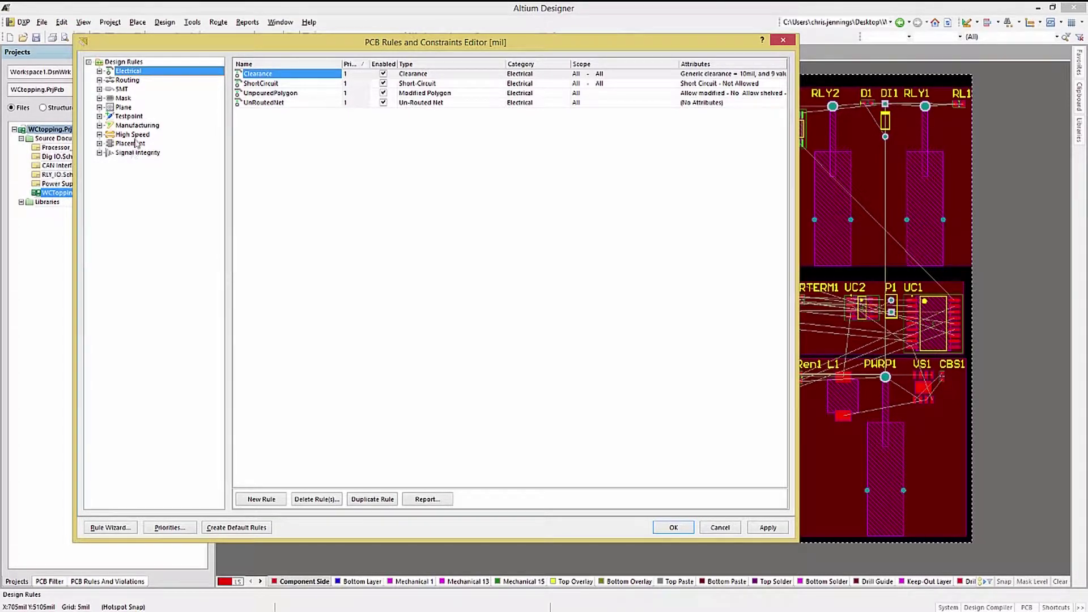
Step: Step through the Routing, SMT, Mask, Plane, Testpoint, Manufacturing, High Speed, Placement and Signal Integrity rule lists
left_click(128, 80)
left_click(124, 90)
left_click(123, 98)
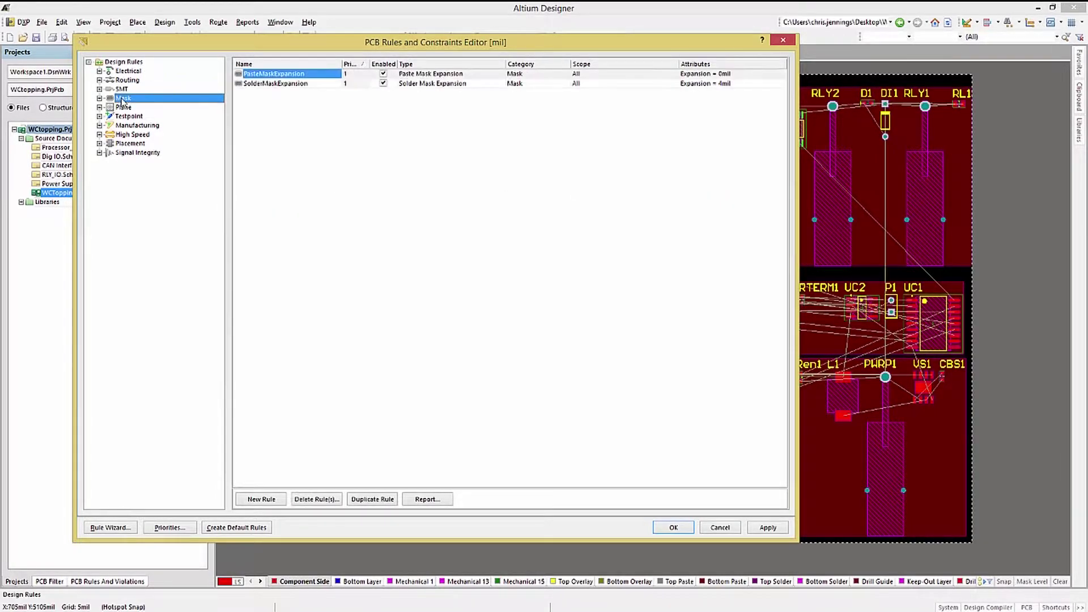
left_click(124, 108)
left_click(127, 117)
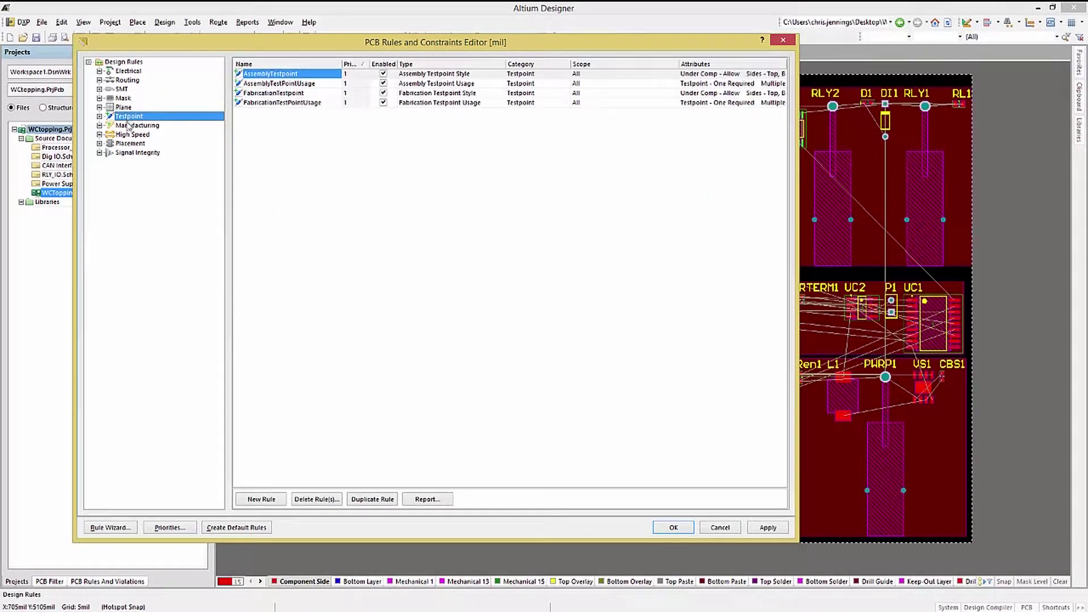
left_click(129, 126)
left_click(130, 135)
left_click(130, 145)
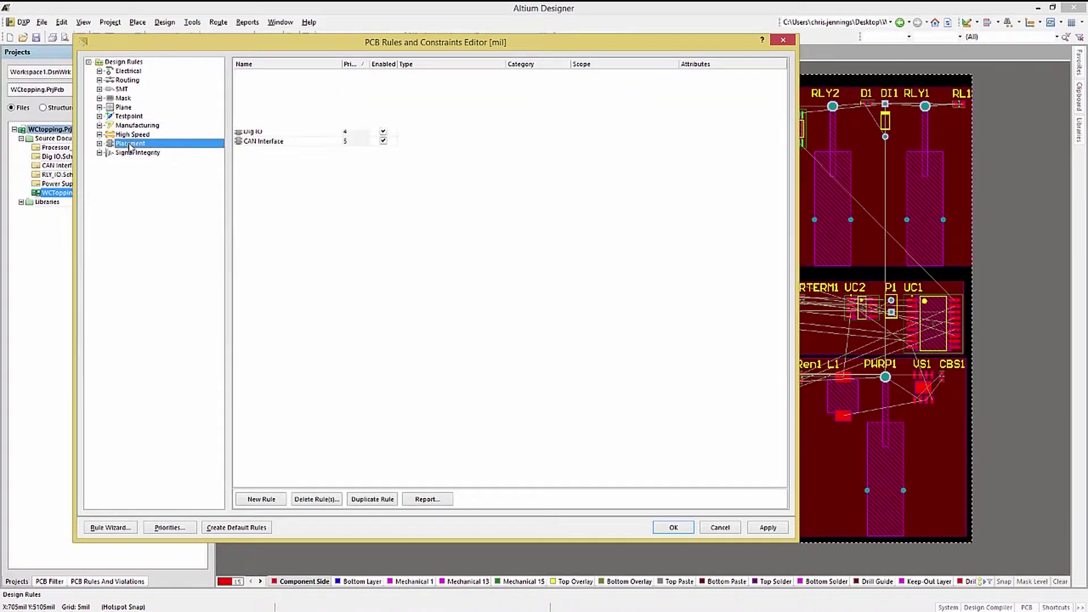
left_click(135, 154)
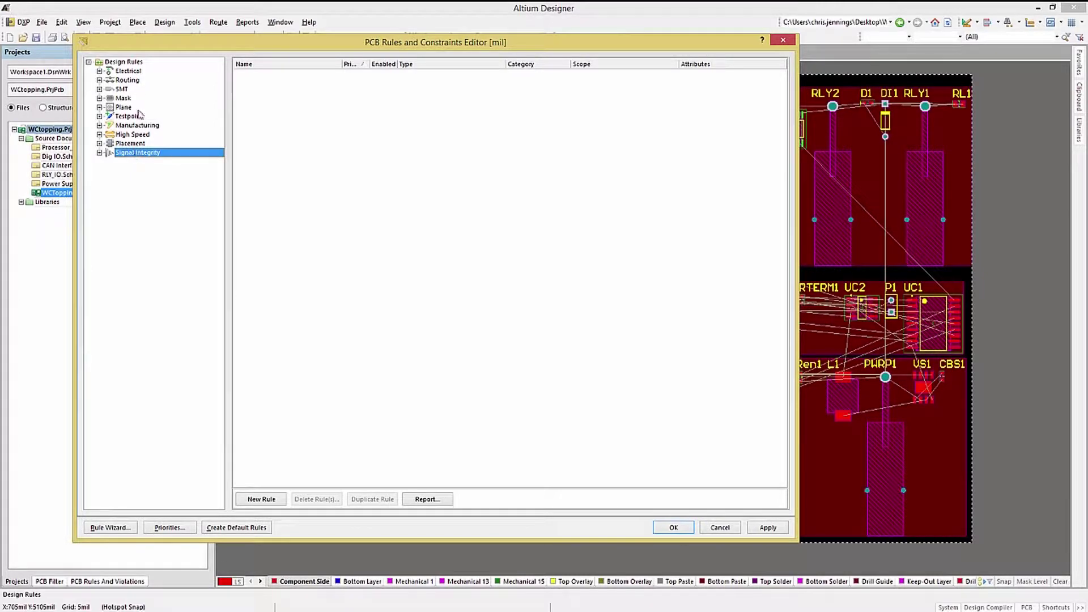
Step: Widen the Priority column, toggle the Clearance rule off and on, and view its 10 mil settings
left_click(129, 71)
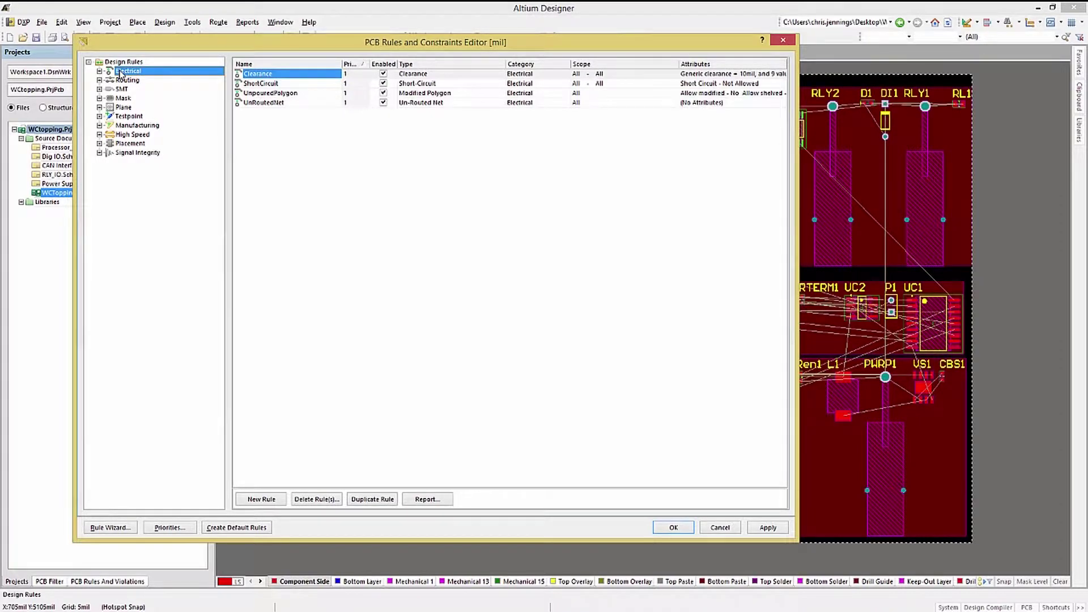
left_click(100, 72)
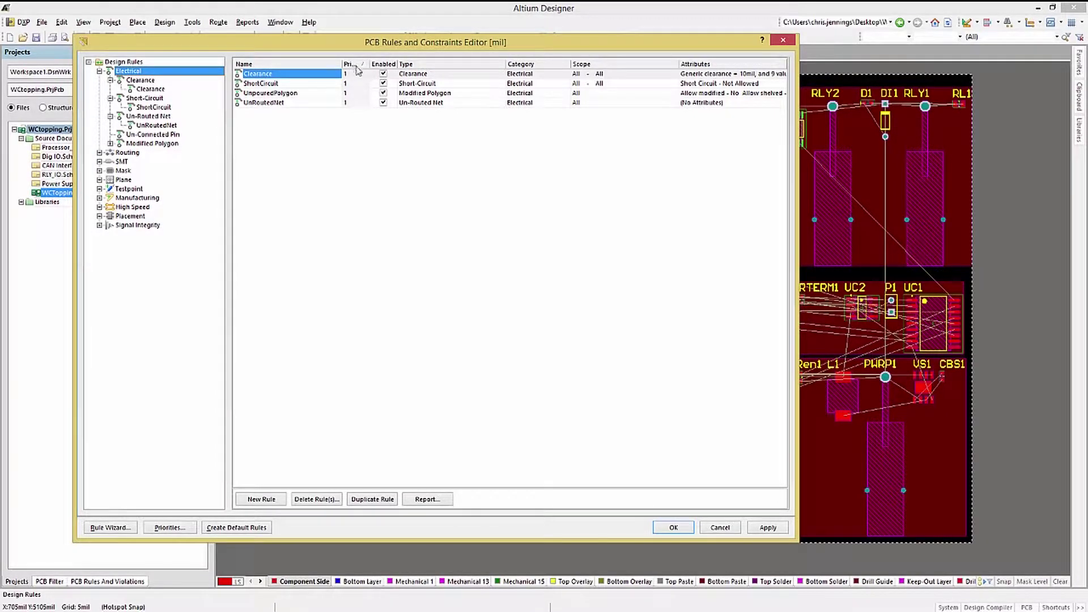
left_click_drag(370, 63, 414, 63)
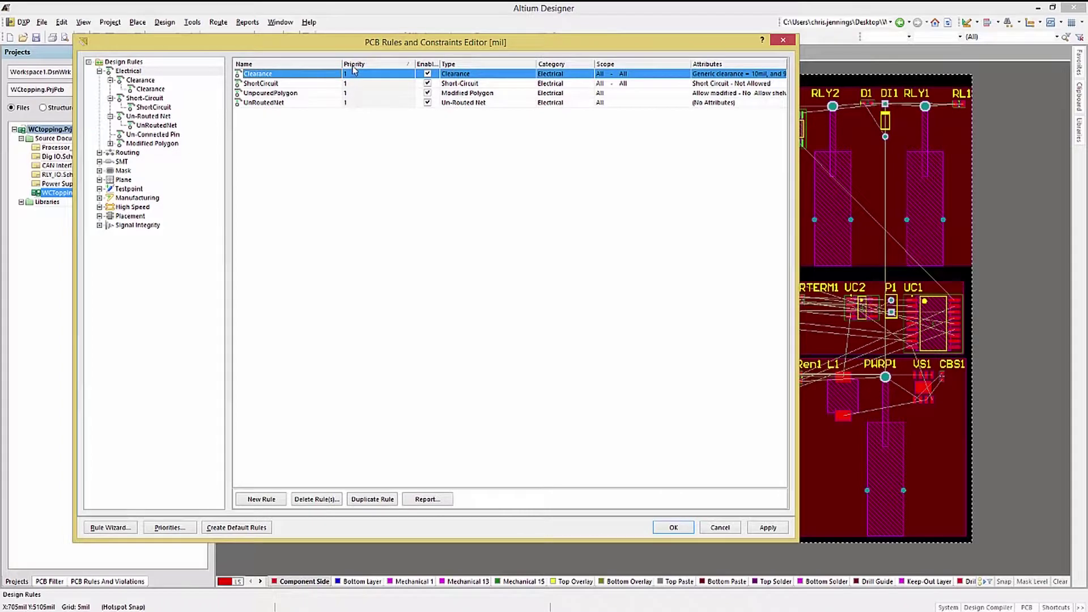
left_click(428, 74)
left_click(428, 74)
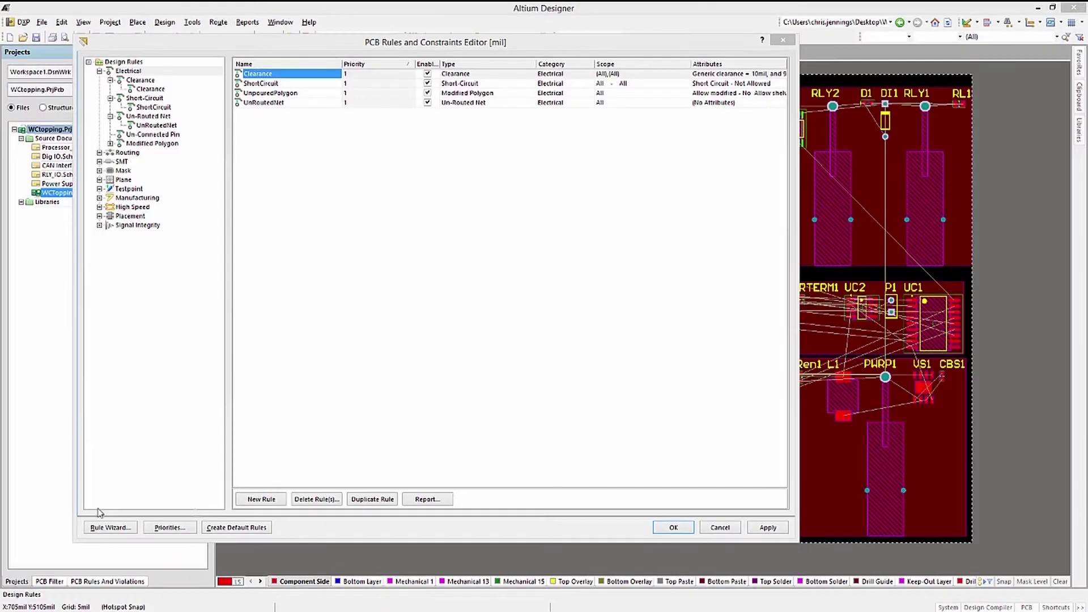
left_click(144, 90)
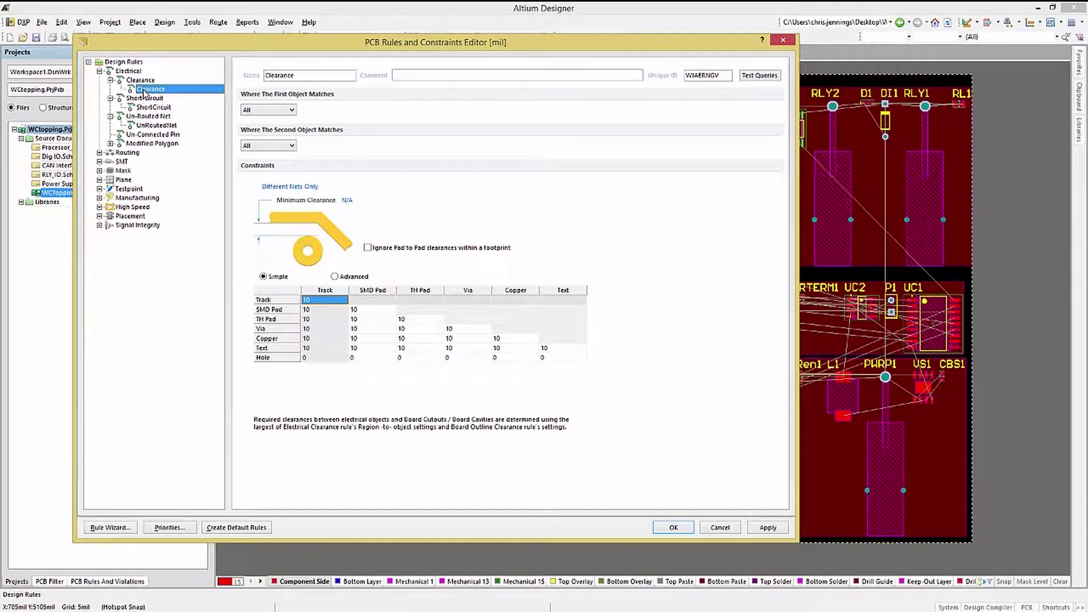
left_click(268, 110)
left_click(266, 126)
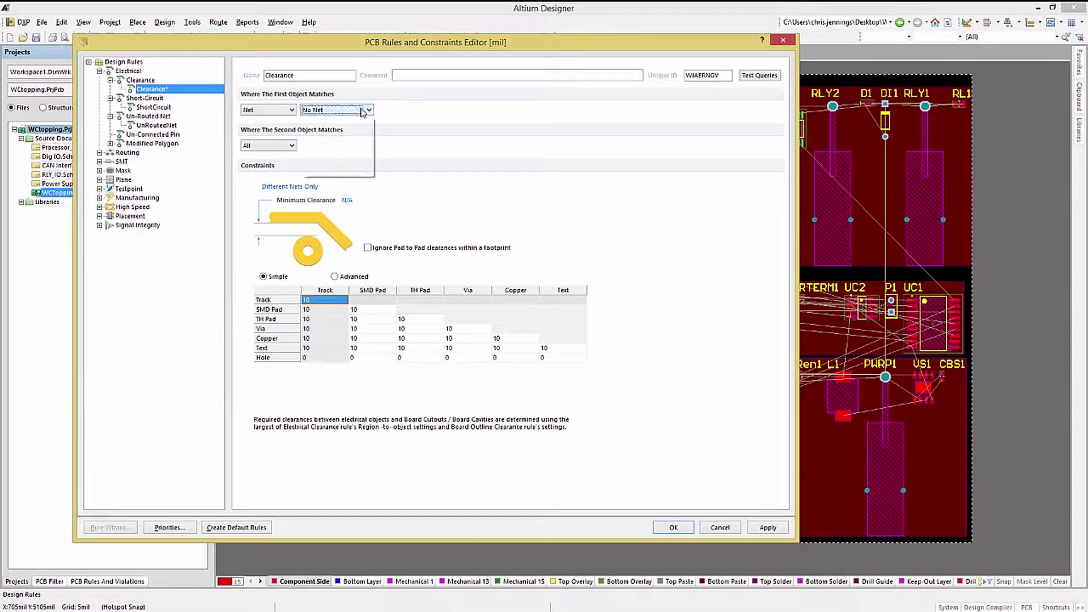
left_click(366, 109)
left_click(331, 142)
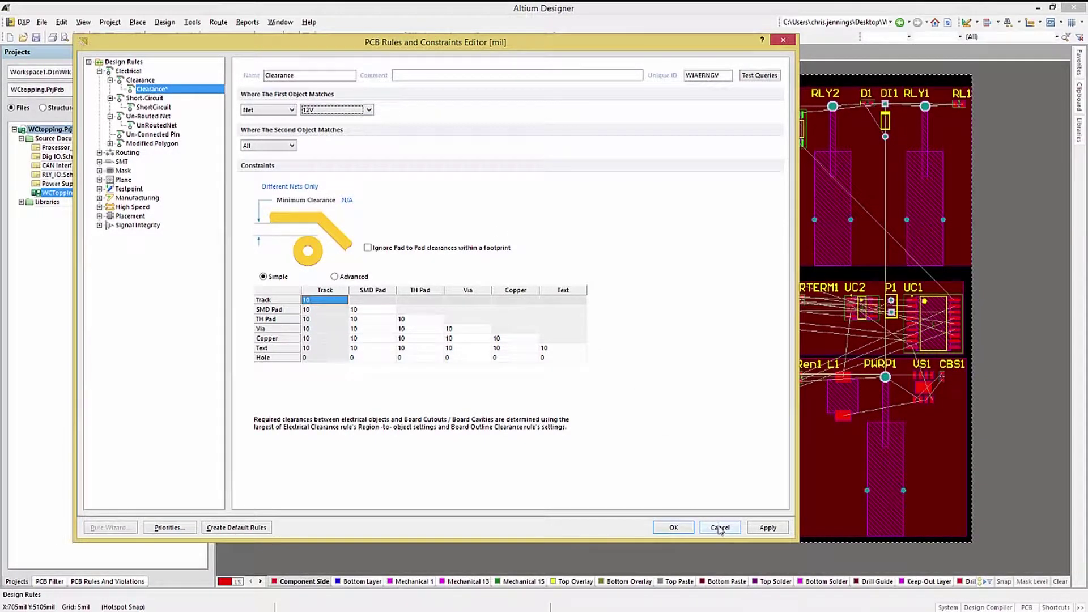
left_click(284, 110)
left_click(261, 121)
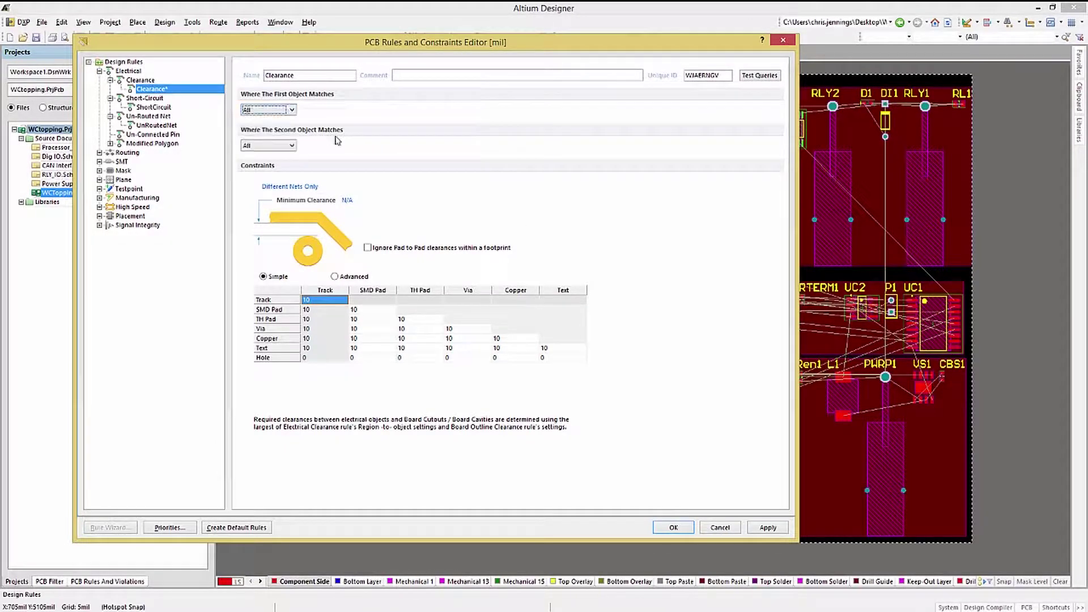
left_click(145, 90)
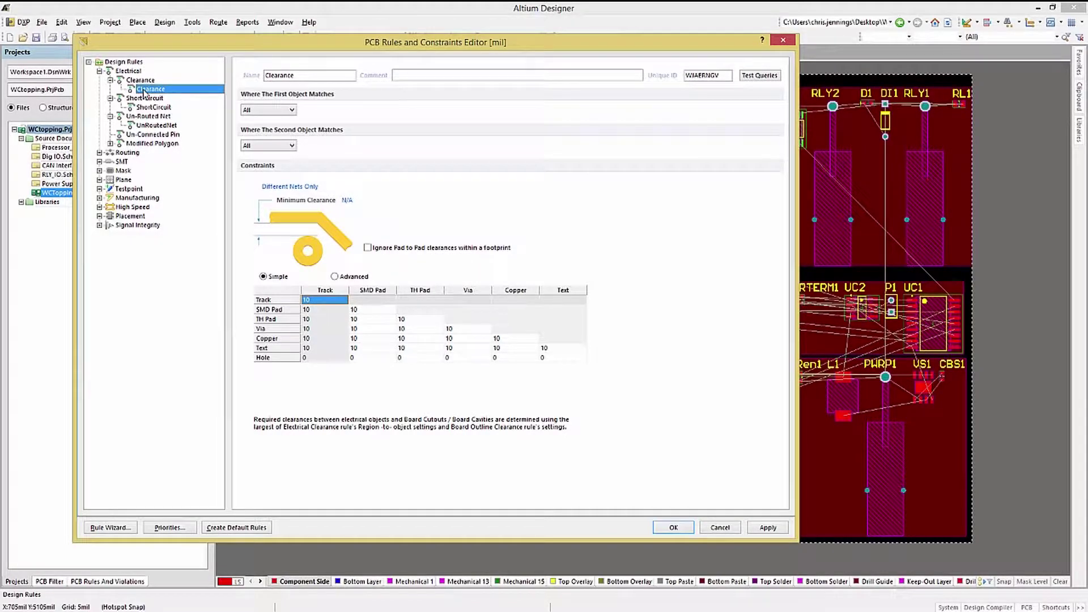
key("Tab")
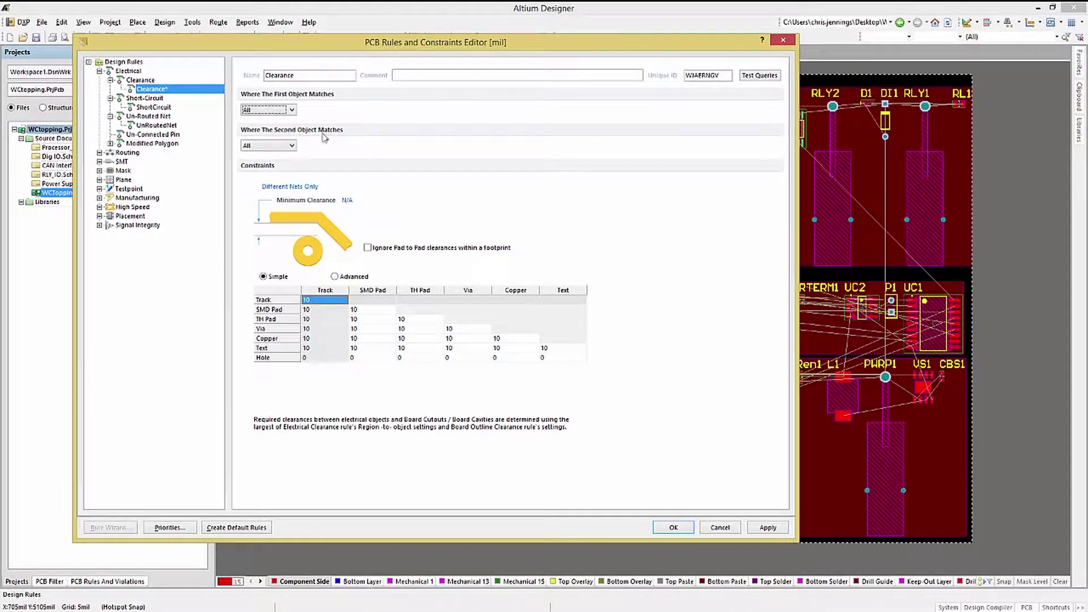
right_click(142, 91)
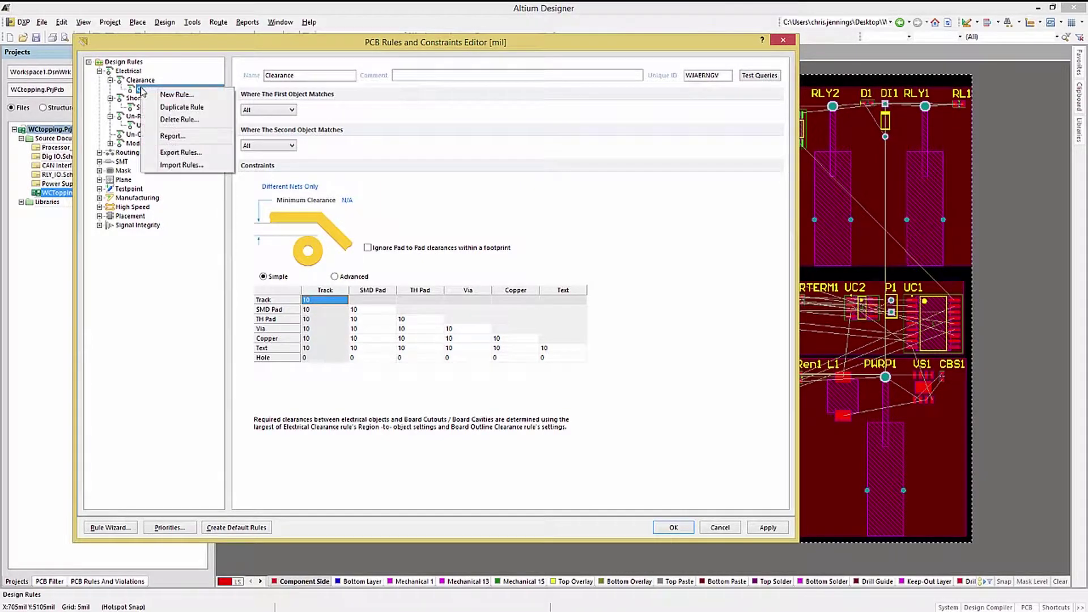
Step: Create a new Clearance rule named 12V_Clearance with comment 'Need added clearance for 12V tracks'
left_click(173, 94)
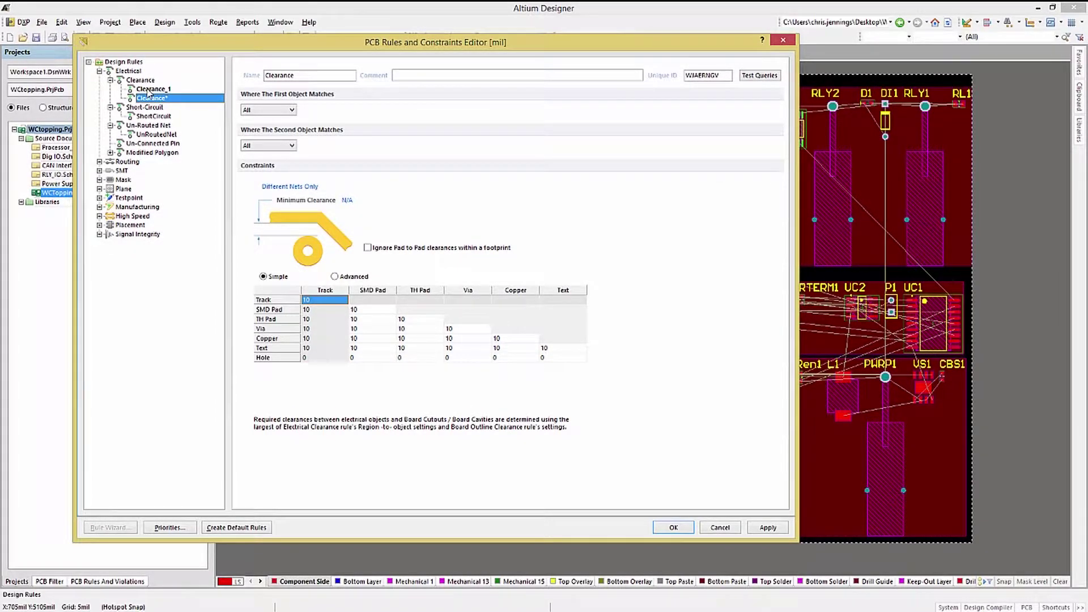
left_click(151, 89)
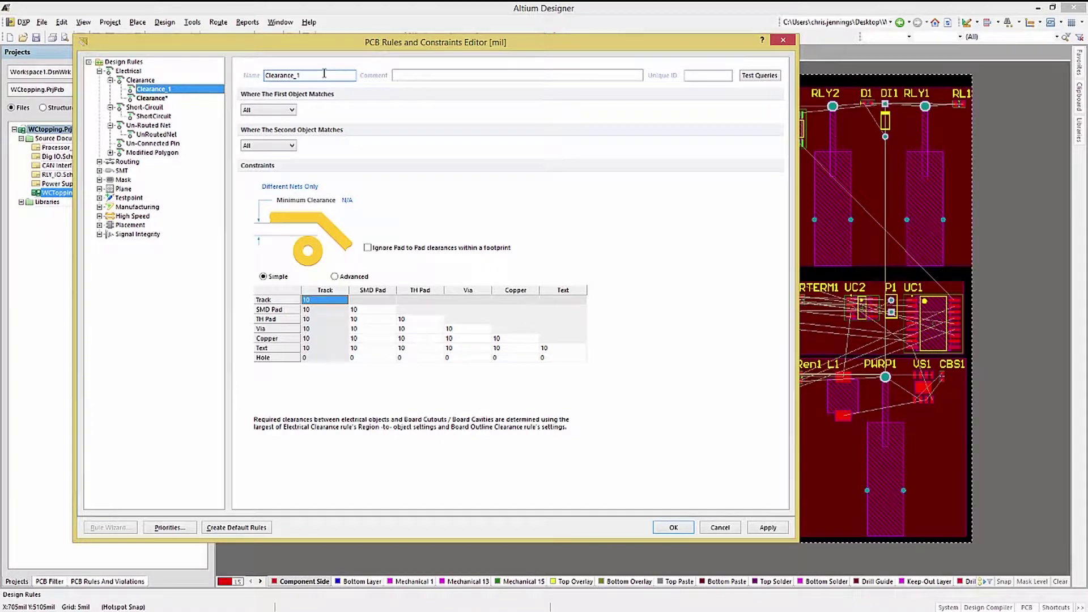
double_click(325, 73)
type("12V_Clearance")
left_click(435, 75)
type("Need added clearance for 12V tracks")
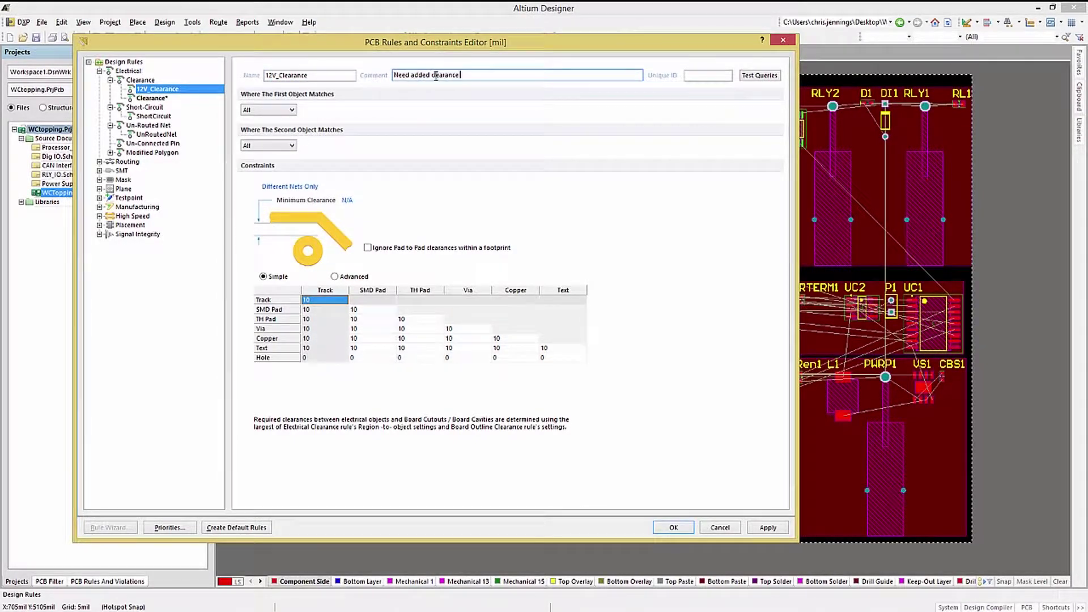
Step: Scope the rule's first object to the 12V net and keep the second object as All
left_click(292, 110)
left_click(272, 123)
left_click(331, 110)
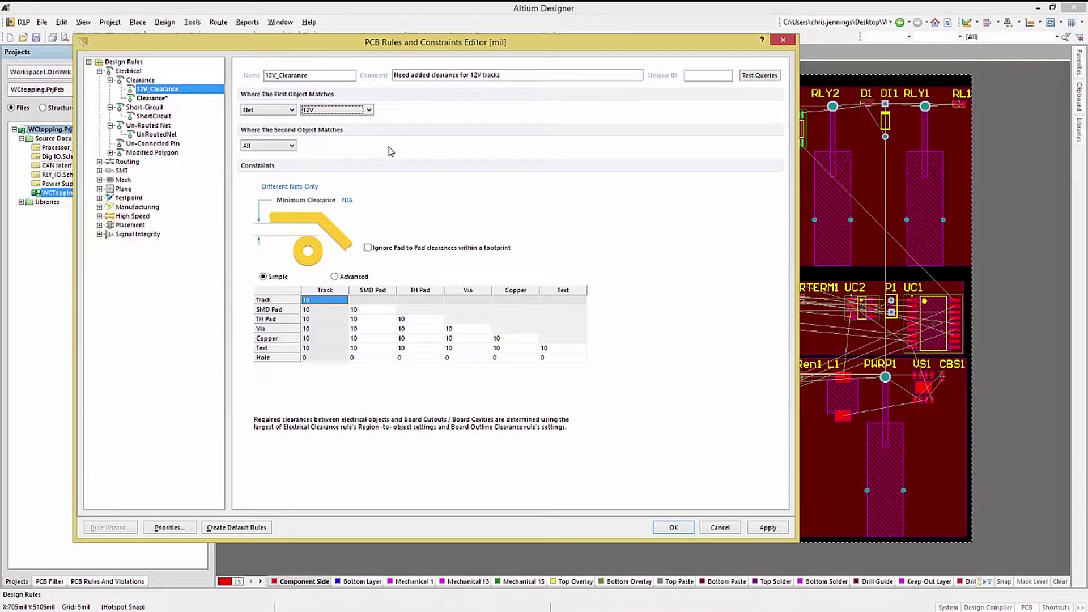
left_click(292, 146)
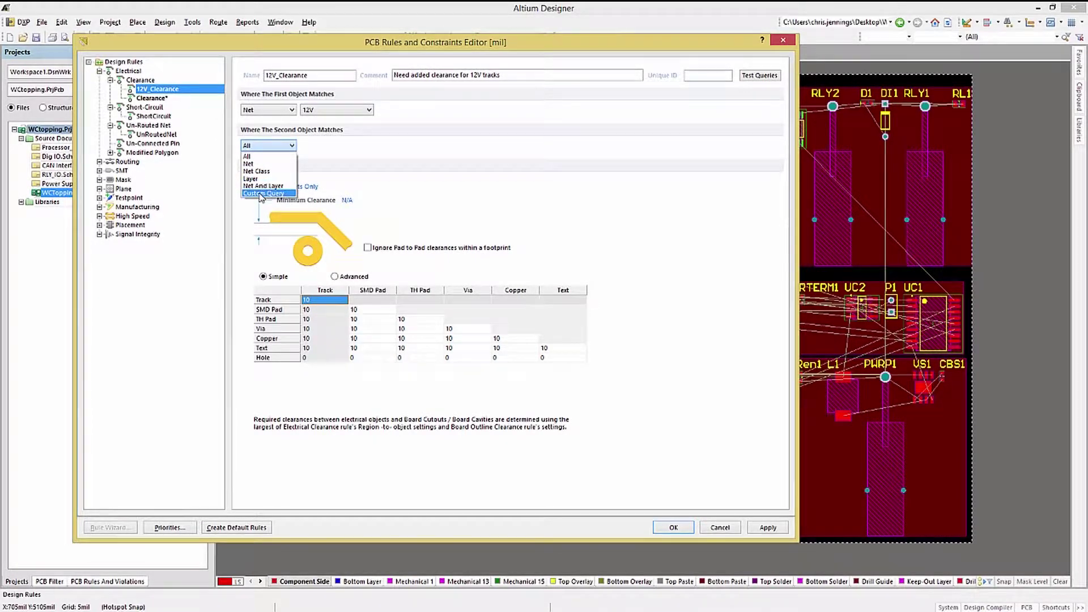
left_click(253, 158)
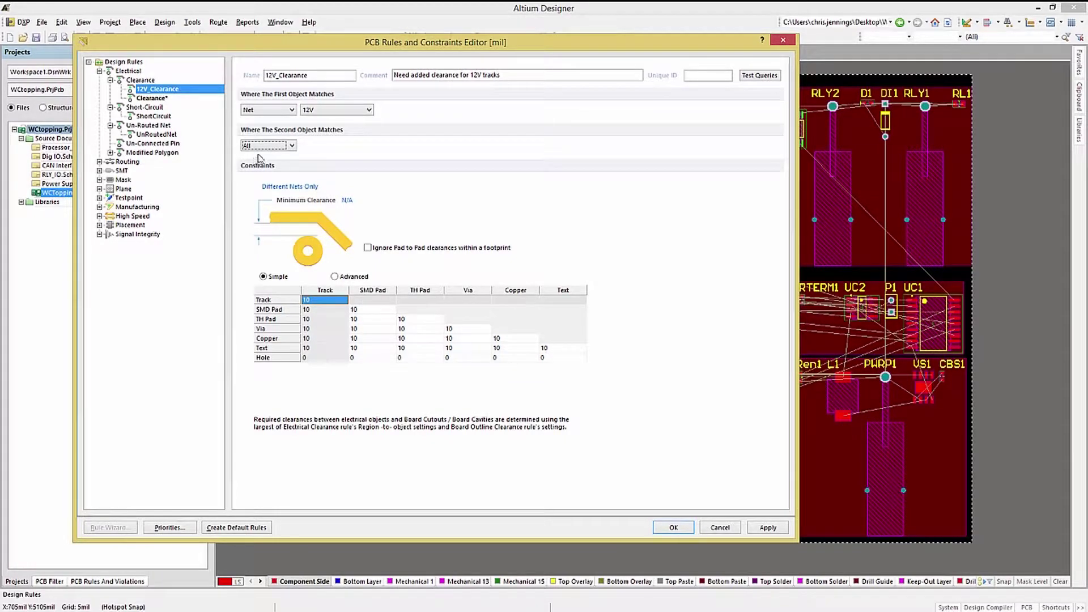
Step: Apply the 12V_Clearance rule and bring up the clearance priorities with Clearance selected
left_click(769, 527)
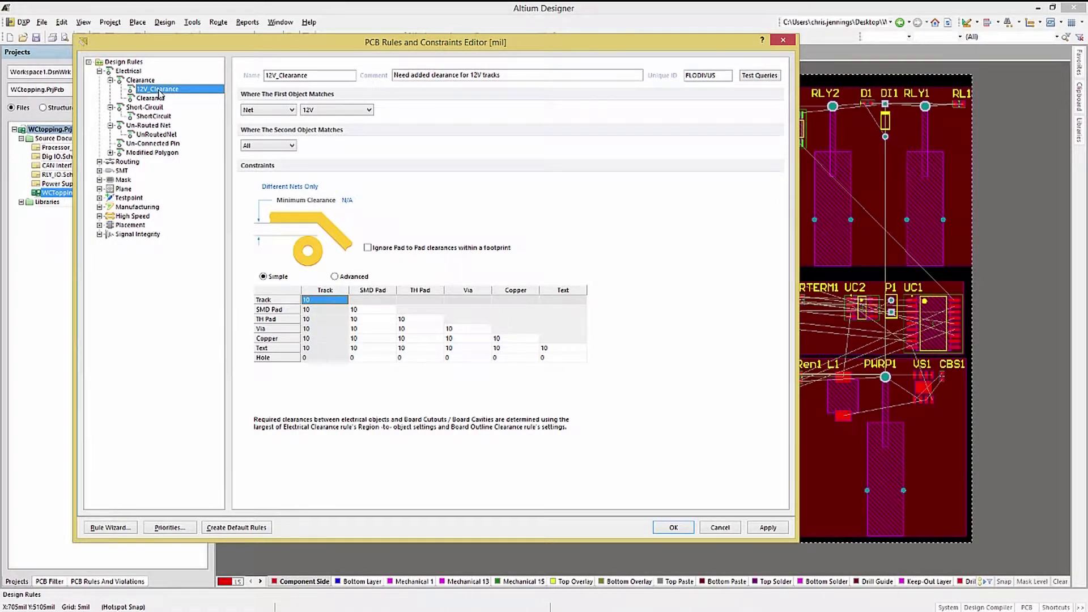
left_click(170, 529)
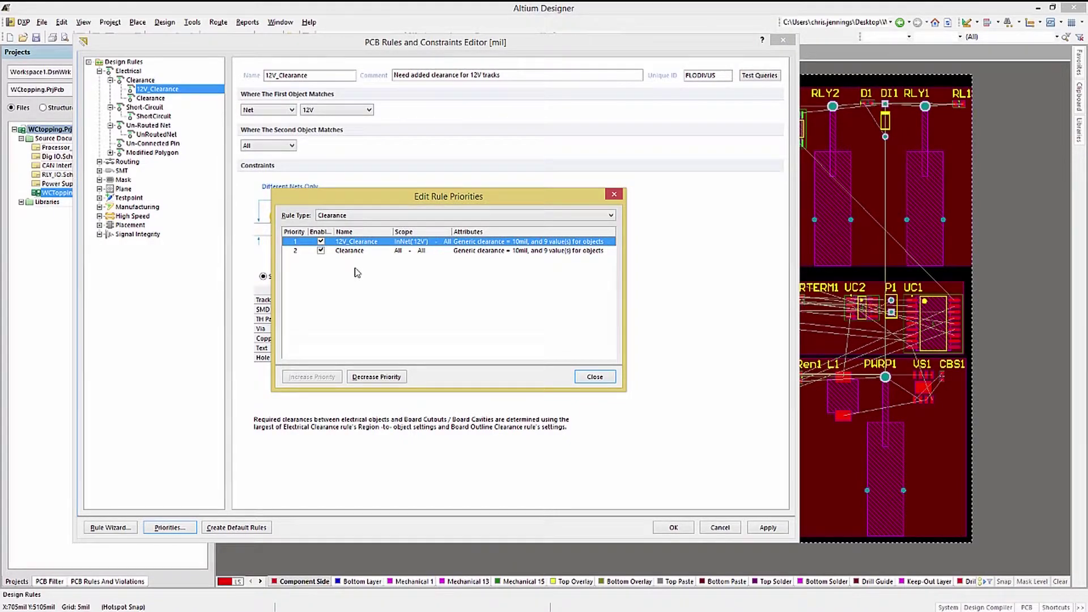
left_click(357, 251)
Step: Raise the default Clearance rule to priority 1
left_click(311, 378)
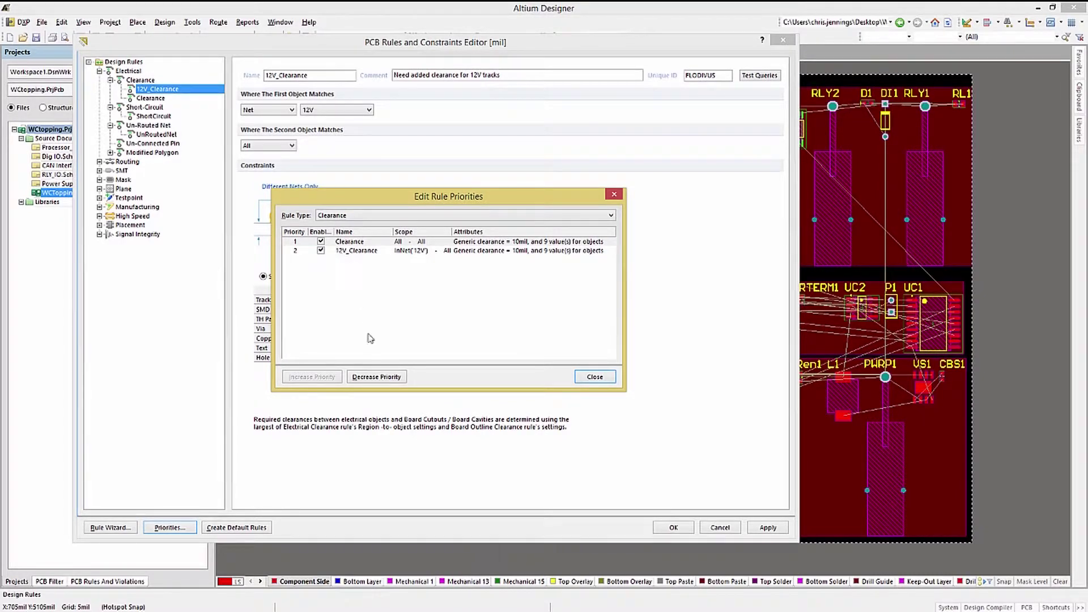
Step: Rank 12V_Clearance above the default Clearance rule and close the priority list
left_click(373, 377)
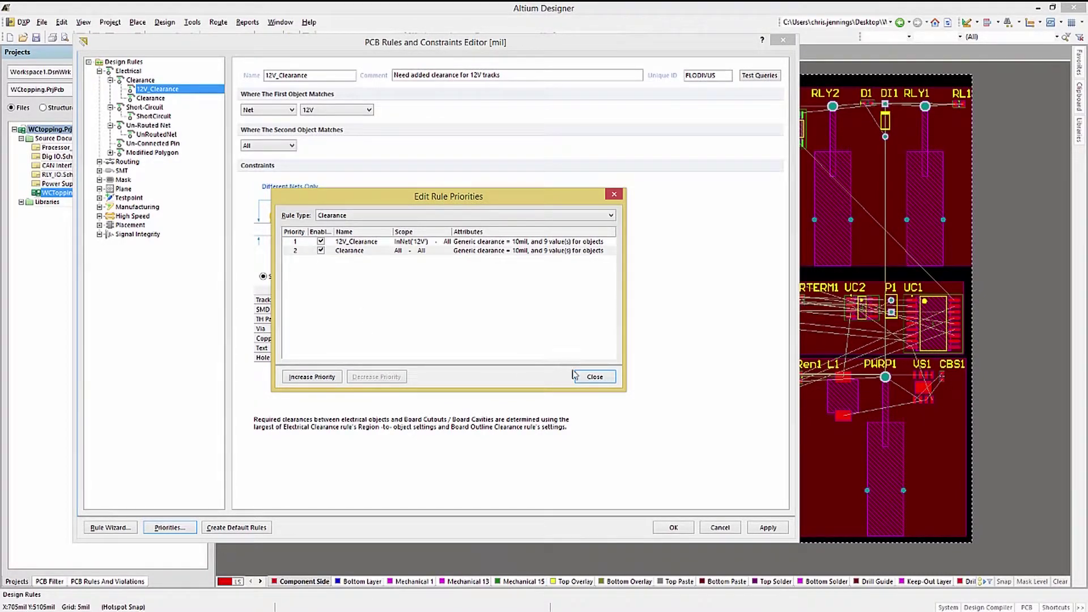
left_click(361, 245)
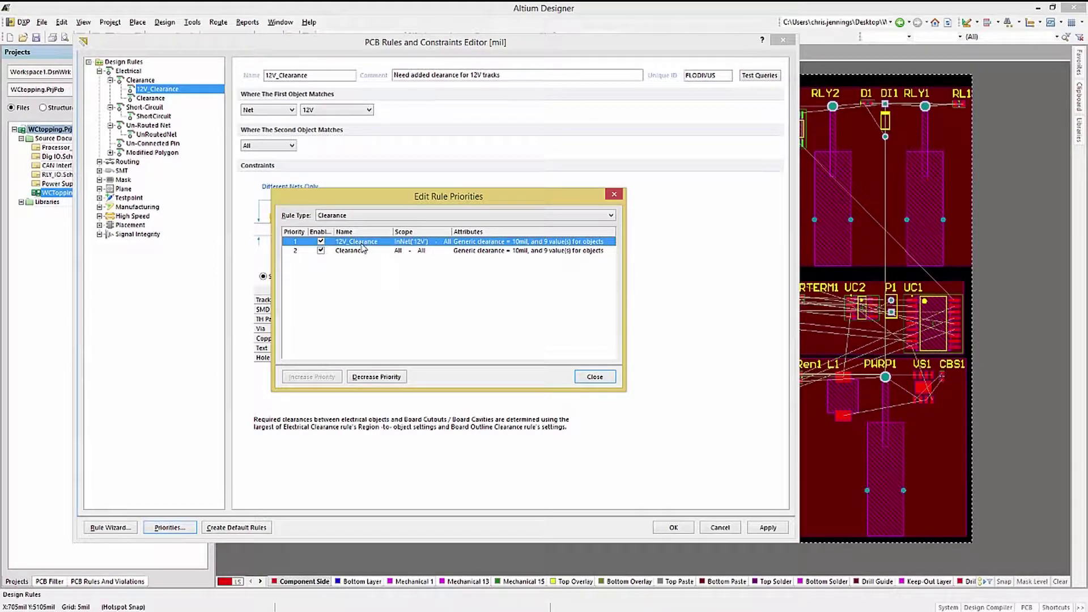
left_click(601, 378)
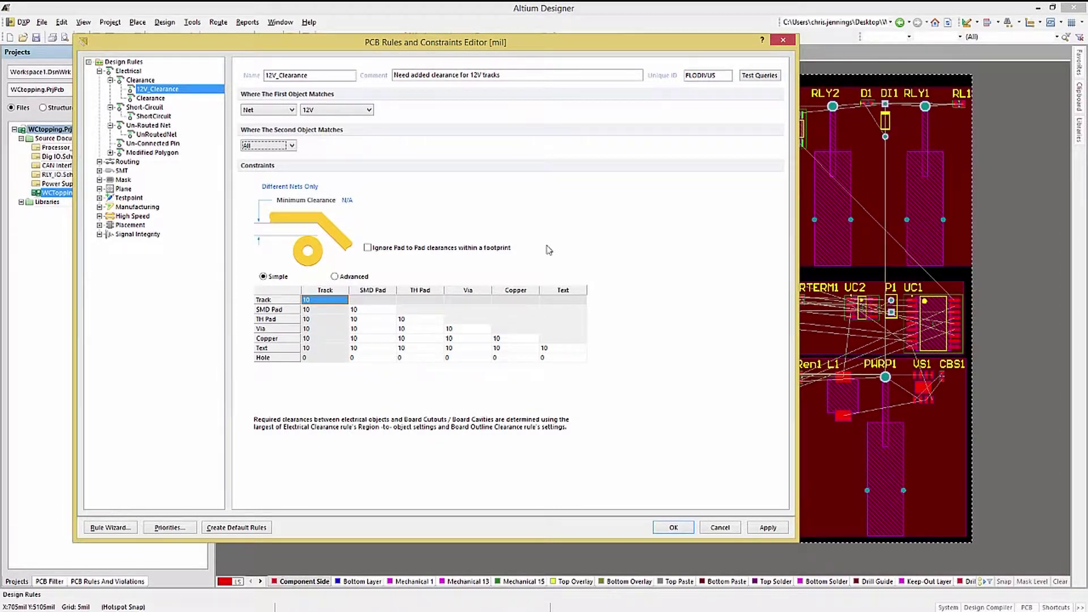
Step: Accept the rules, open Power Supply.SchDoc and begin placing a Net Class directive
left_click(678, 530)
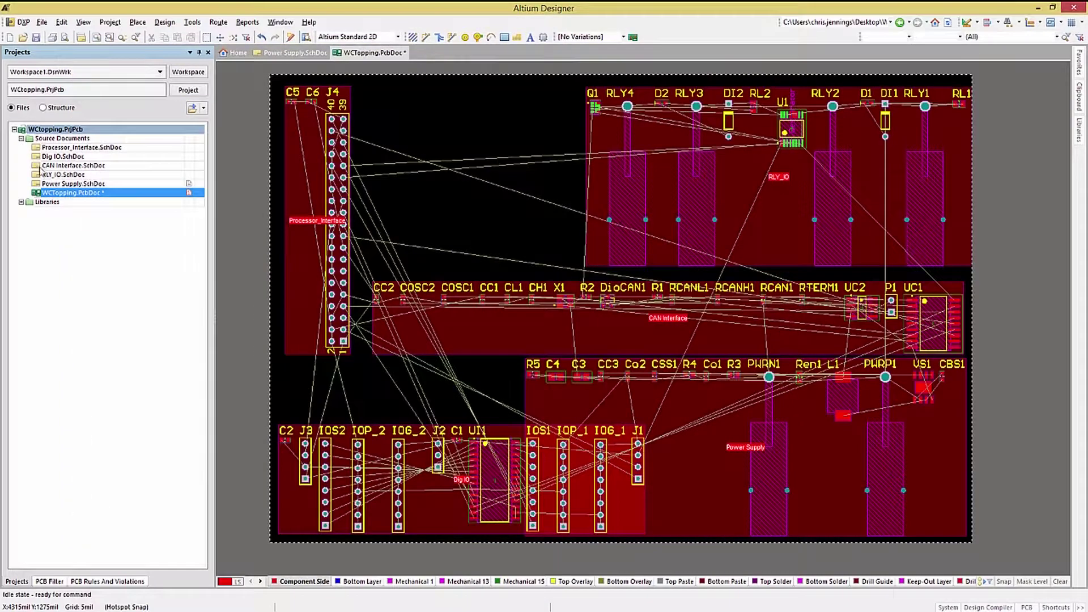
double_click(47, 184)
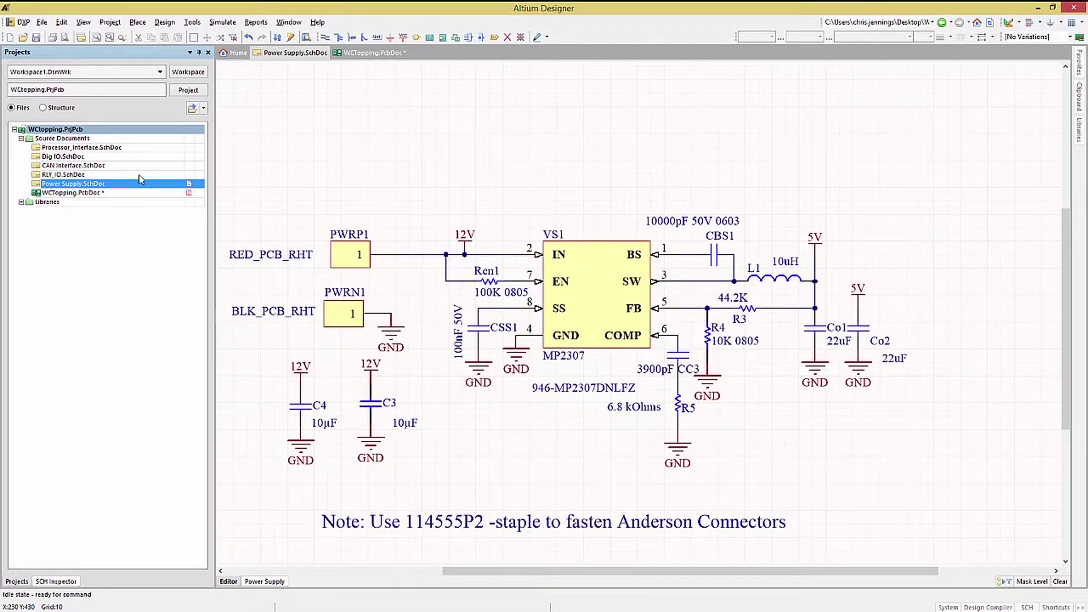
left_click(138, 24)
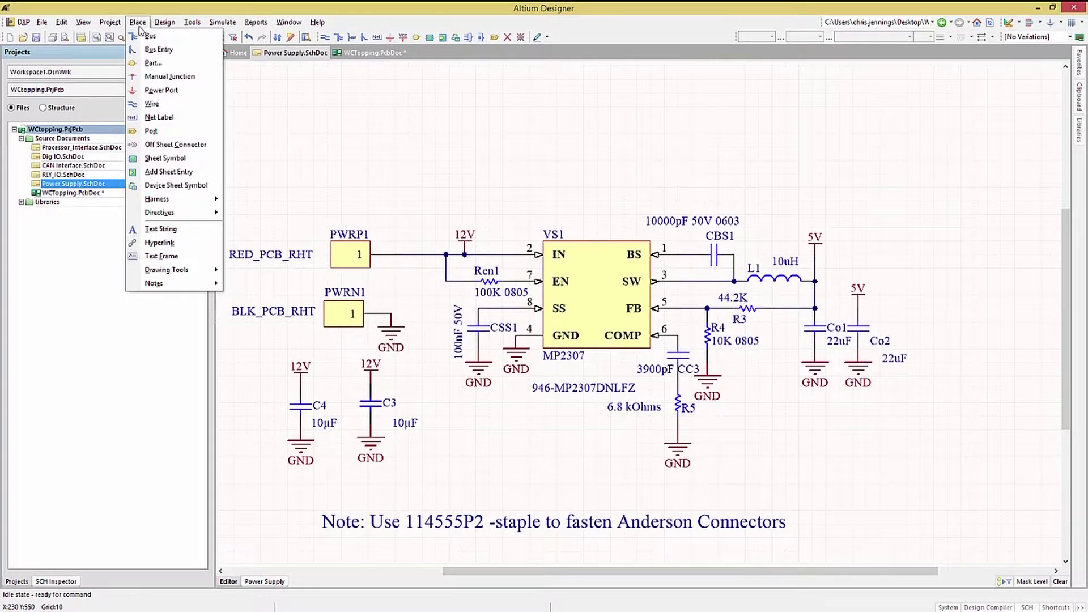
mouse_move(162, 214)
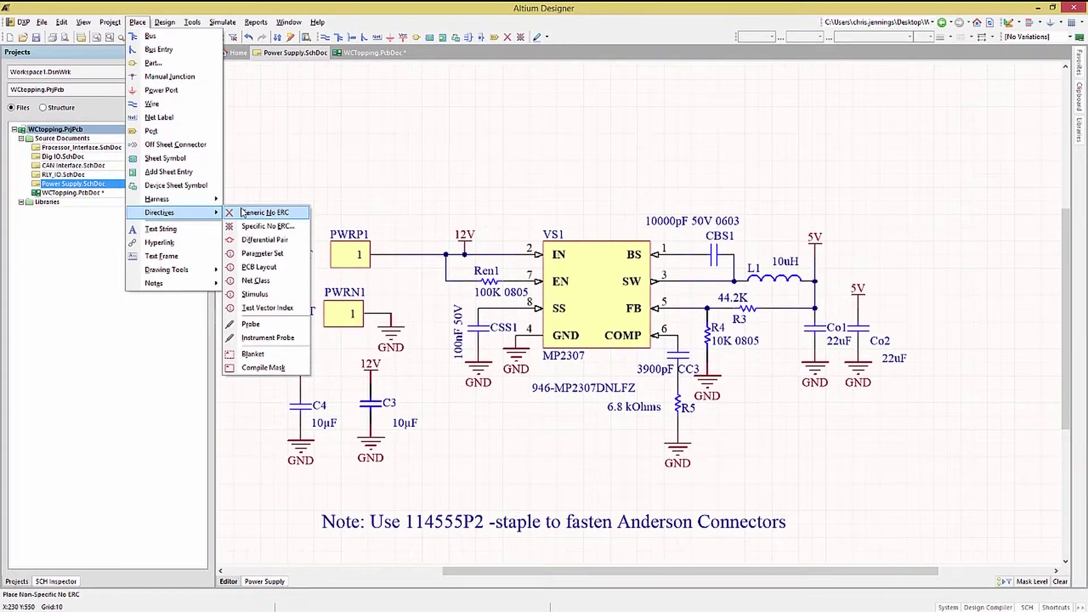
left_click(256, 280)
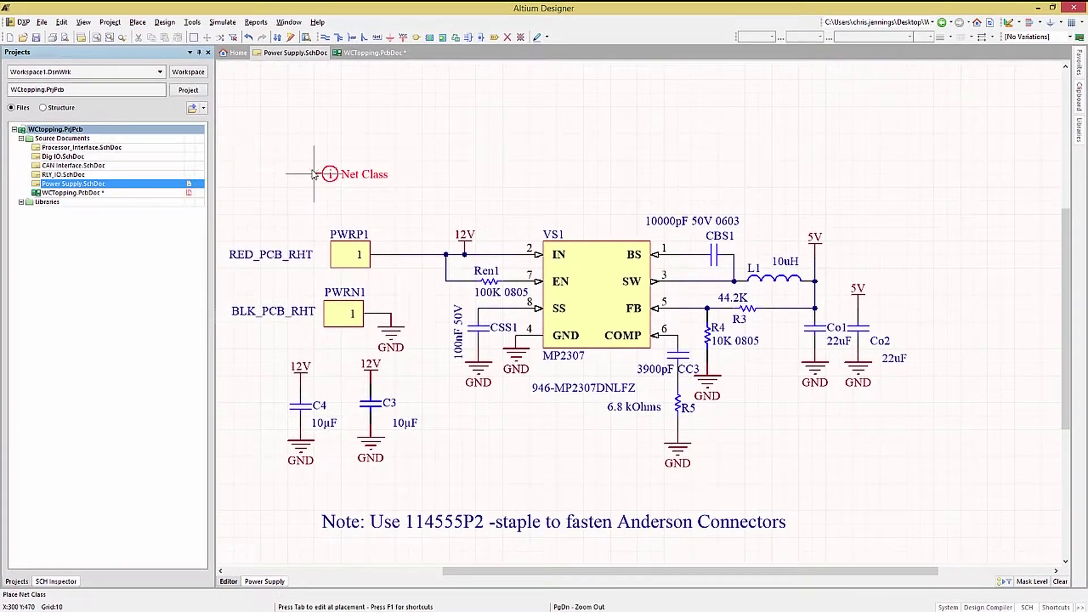
key("Tab")
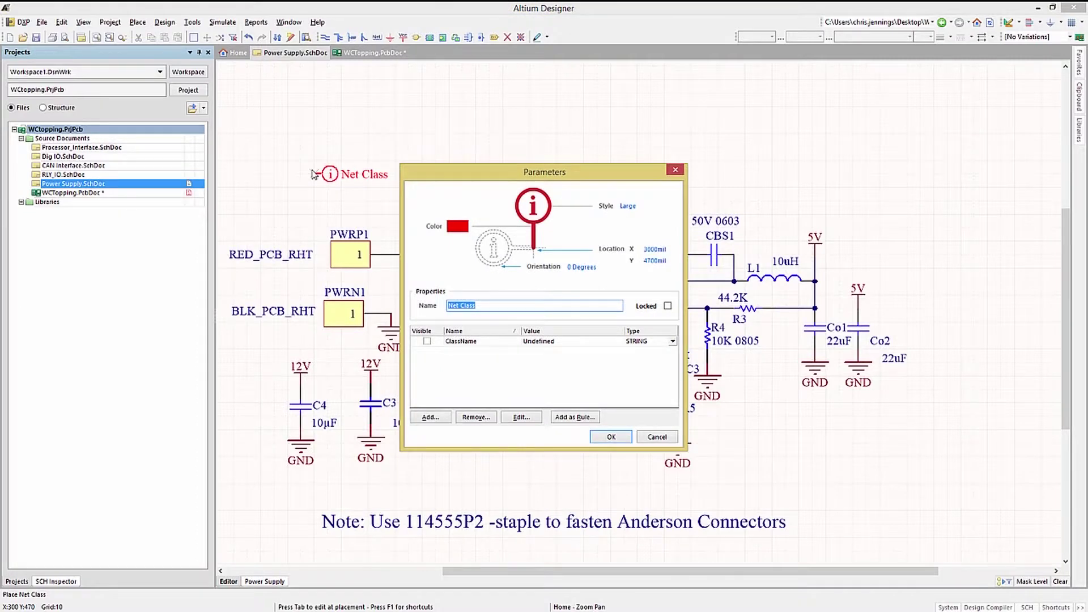
Step: Name the directive class PowerNets and place it on the 12V wire and the 5V node
left_click(543, 339)
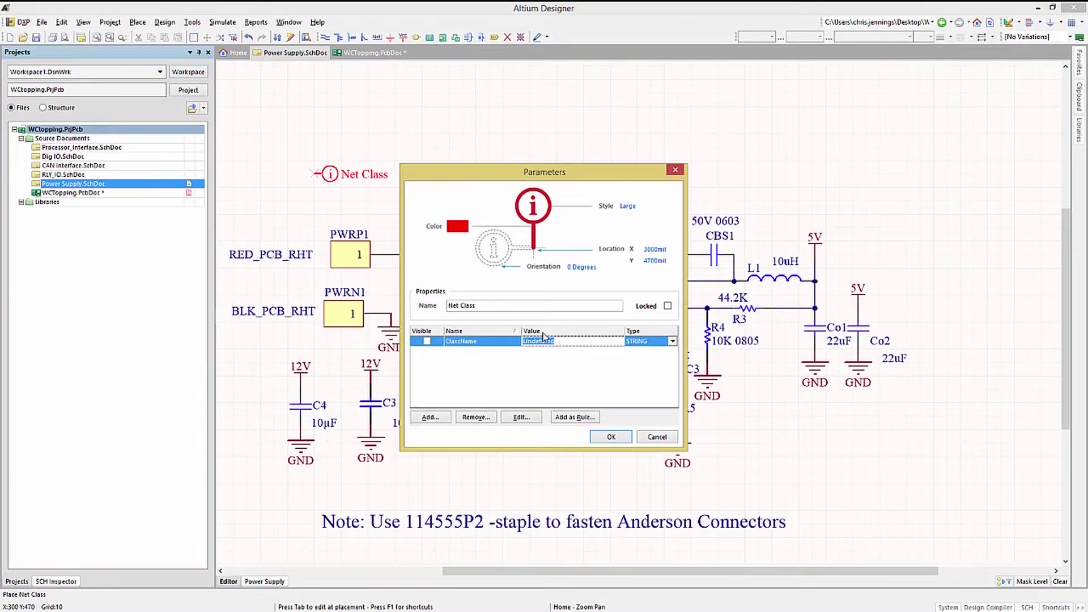
type("PowerNets")
left_click(612, 437)
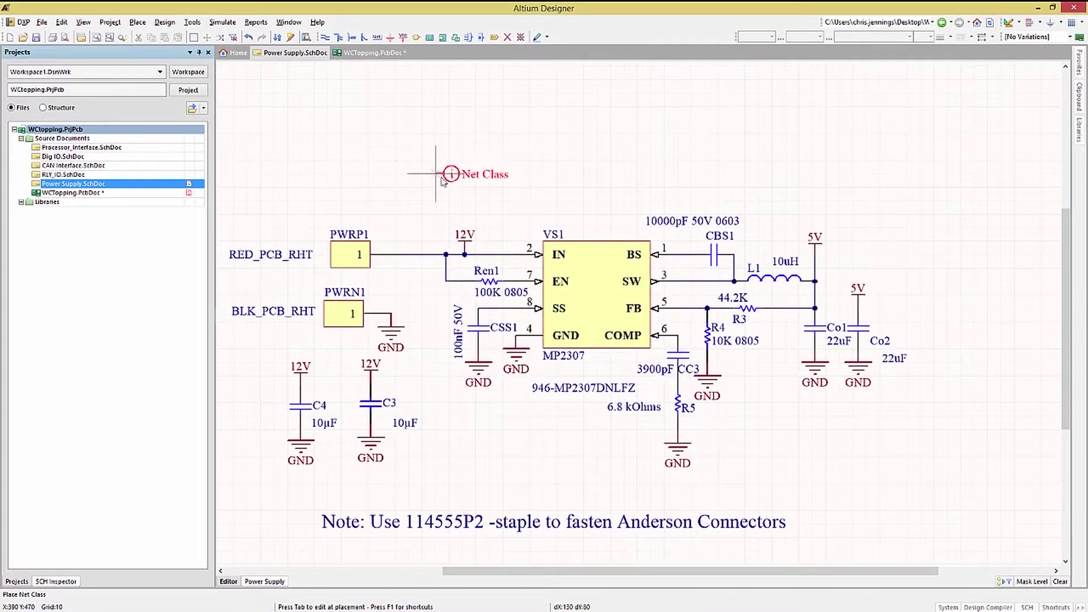
left_click(489, 255)
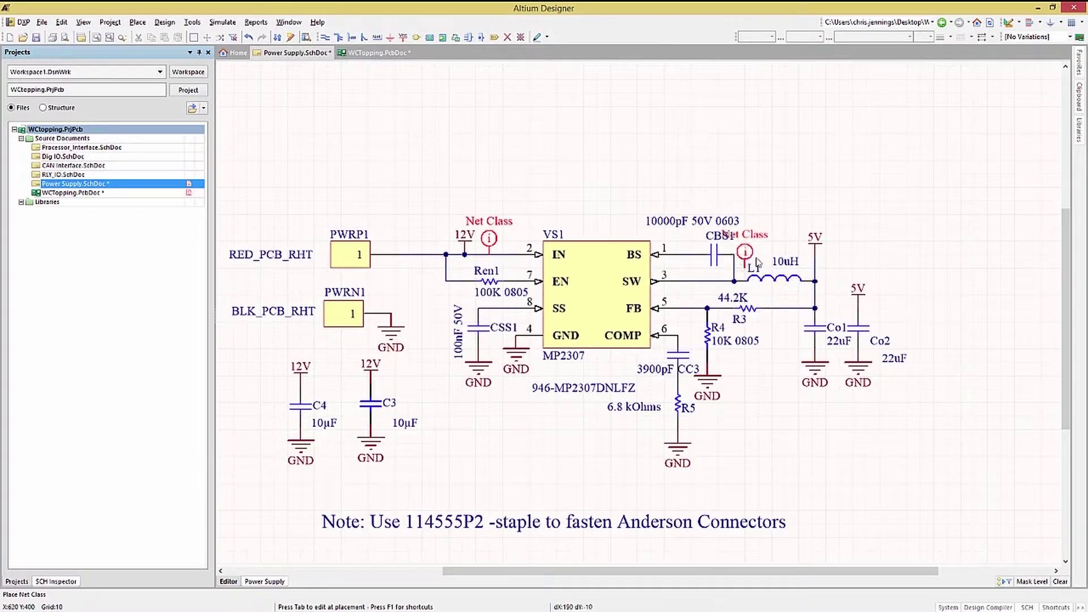
key("space")
left_click(816, 281)
key("Escape")
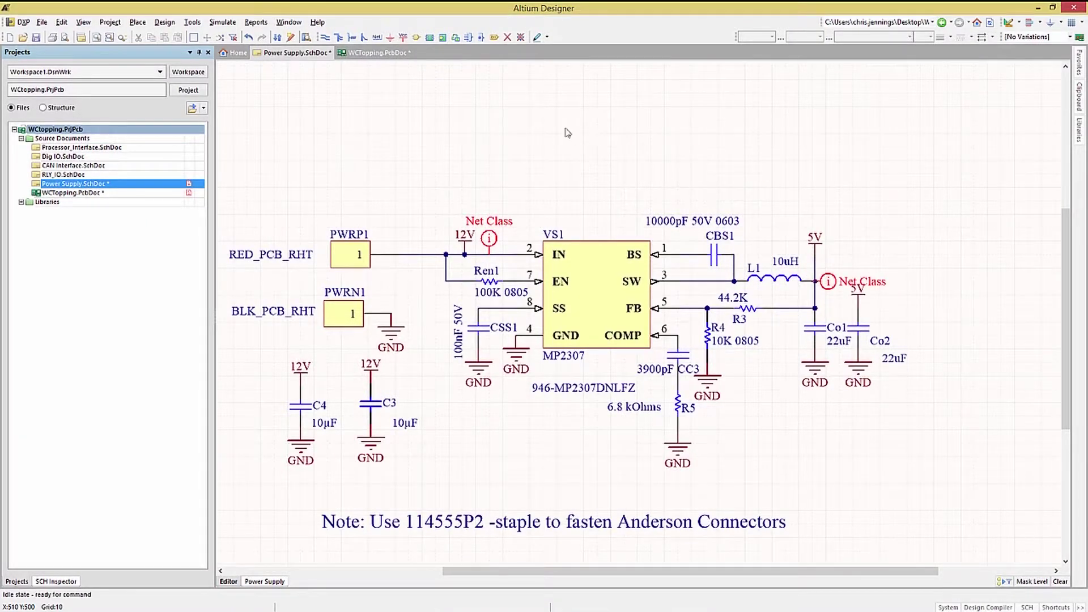
left_click(164, 22)
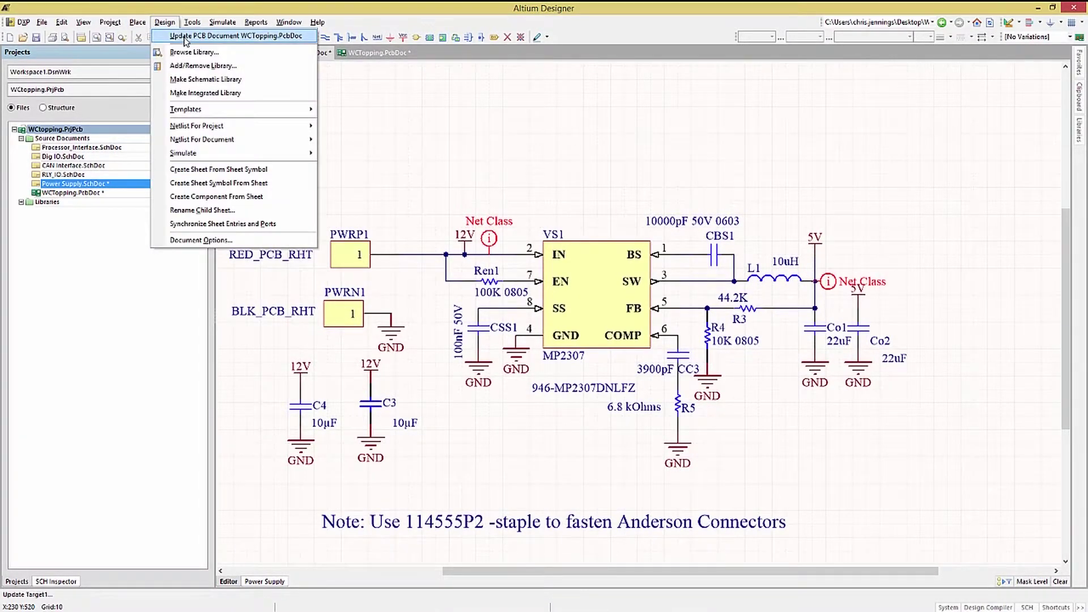
Step: Push the PowerNets net class into WCTopping.PcbDoc and reopen the PCB design rules
left_click(185, 37)
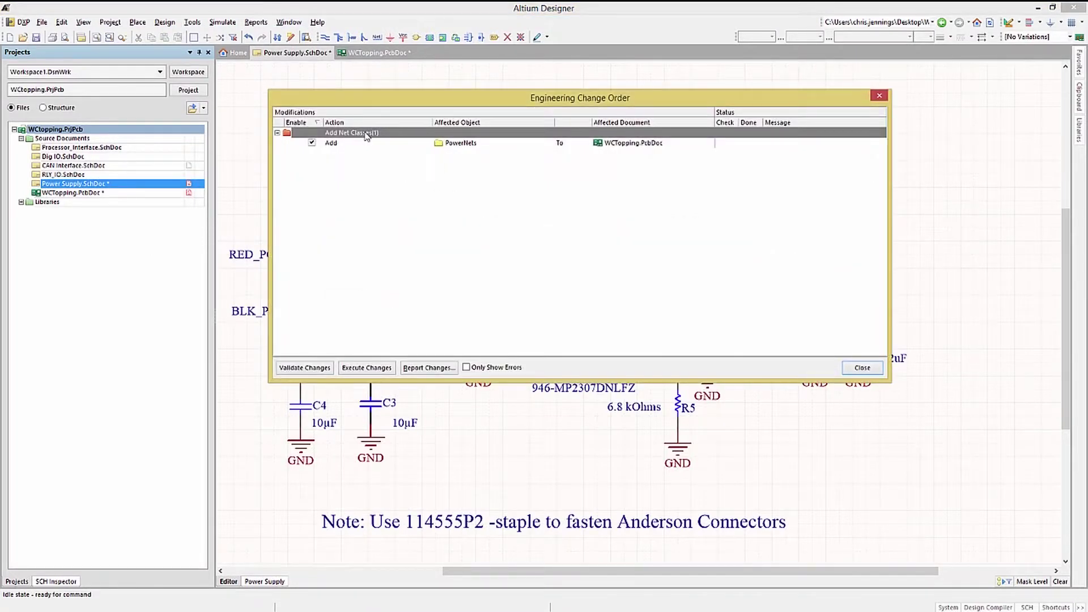
left_click(367, 368)
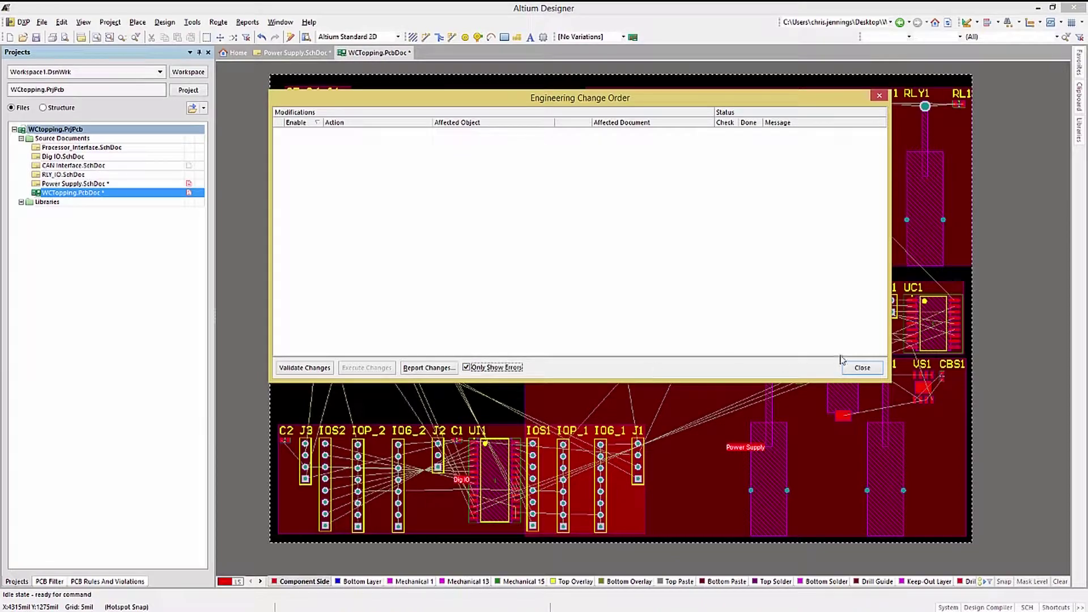
left_click(862, 368)
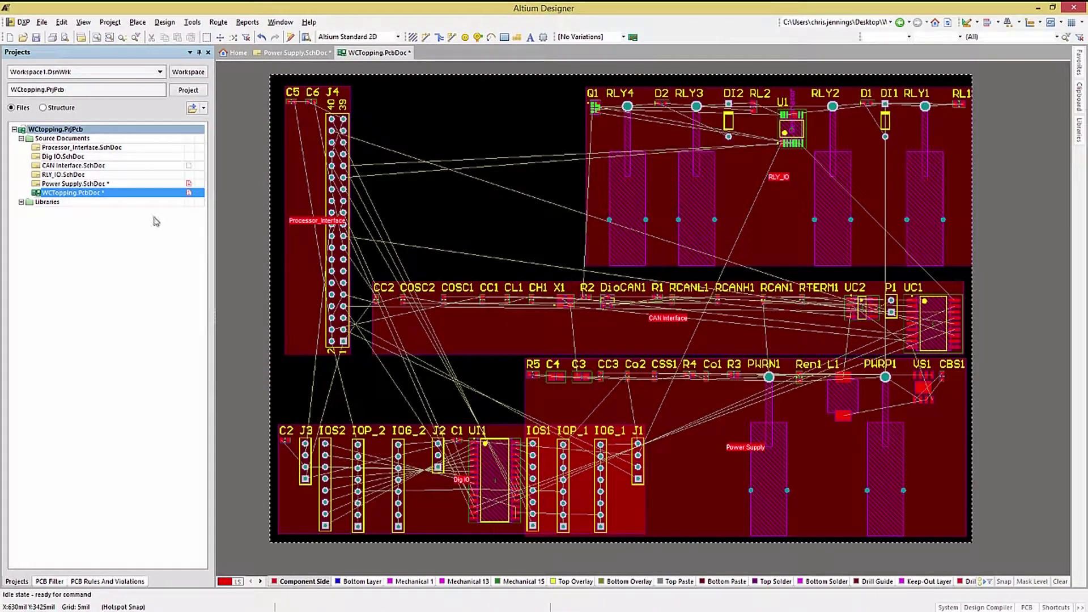
left_click(169, 23)
left_click(197, 74)
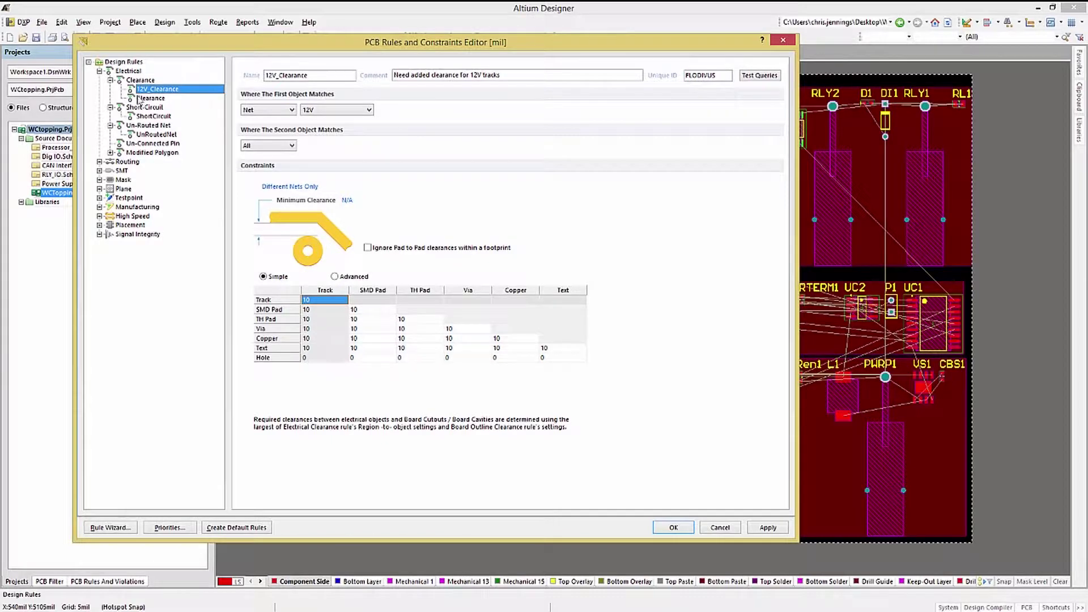
Step: Add a new Width rule named PowerNet, commented 'These nets need to handle higher currents'
left_click(99, 70)
left_click(99, 80)
left_click(146, 100)
right_click(146, 100)
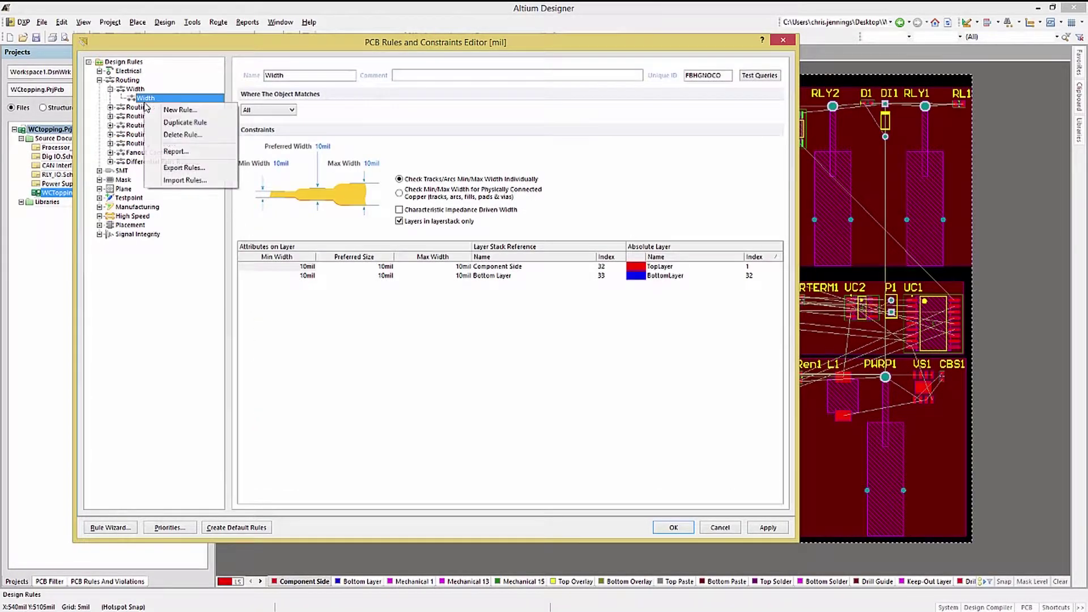
left_click(180, 108)
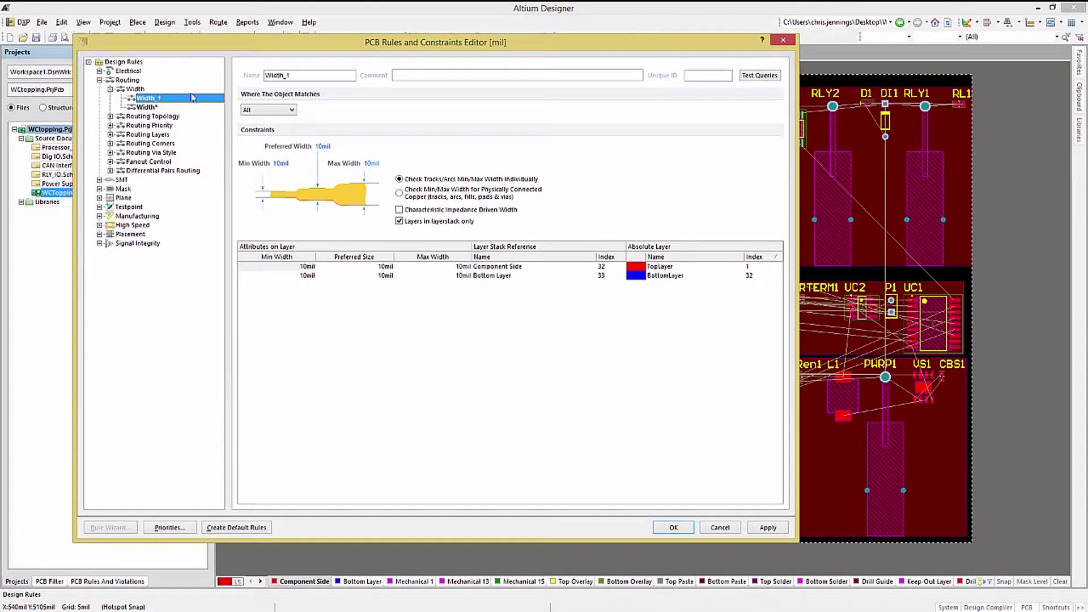
double_click(267, 76)
type("PowerNets")
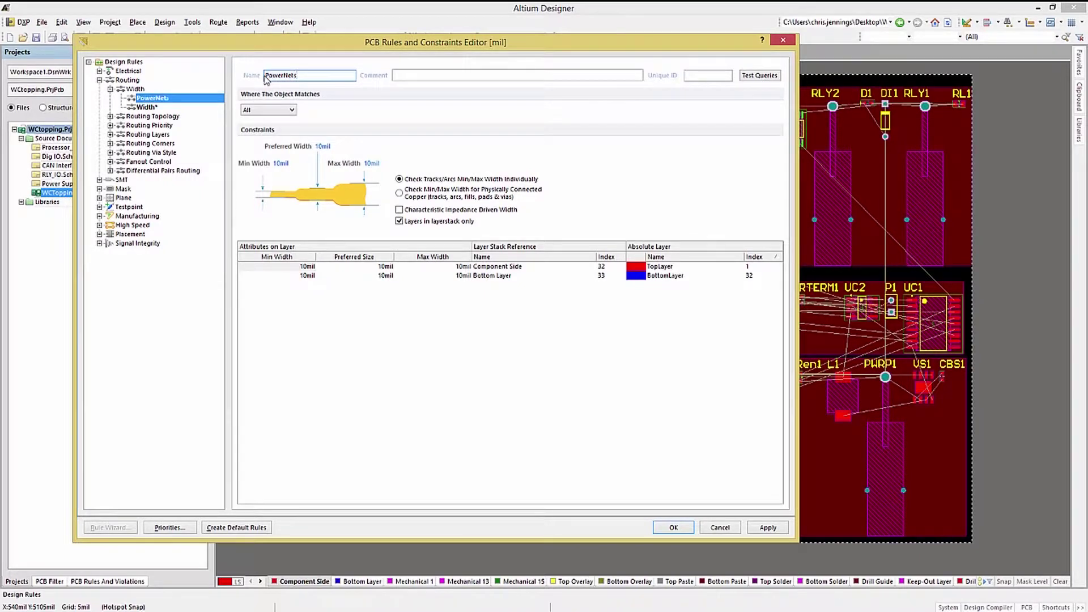
key("Tab")
type("These nets need to handle higher currents")
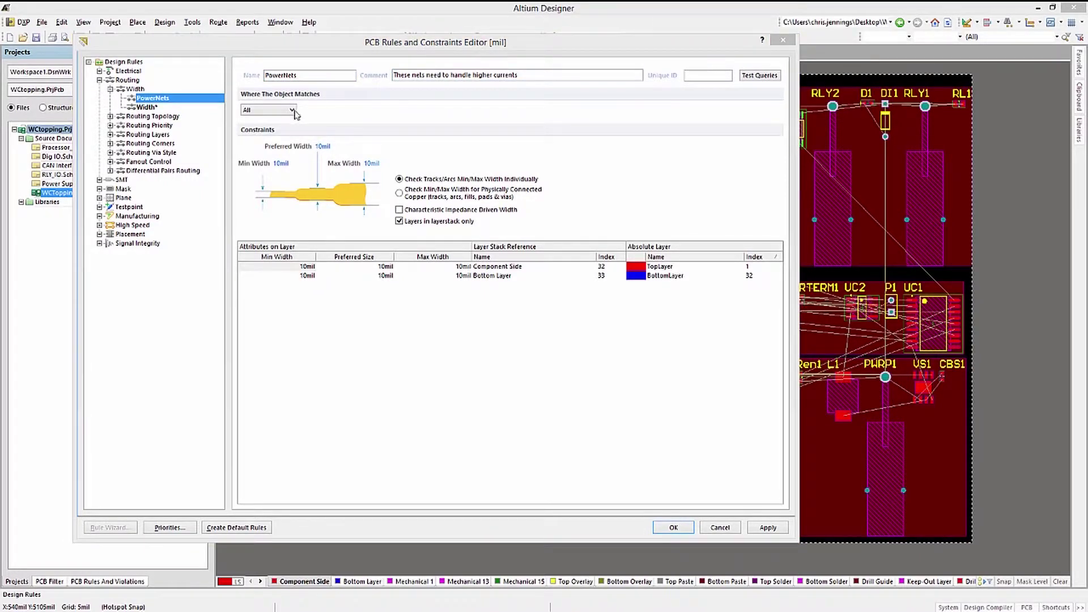
Step: Restrict the width rule to the PowerNets net class
left_click(294, 110)
left_click(270, 137)
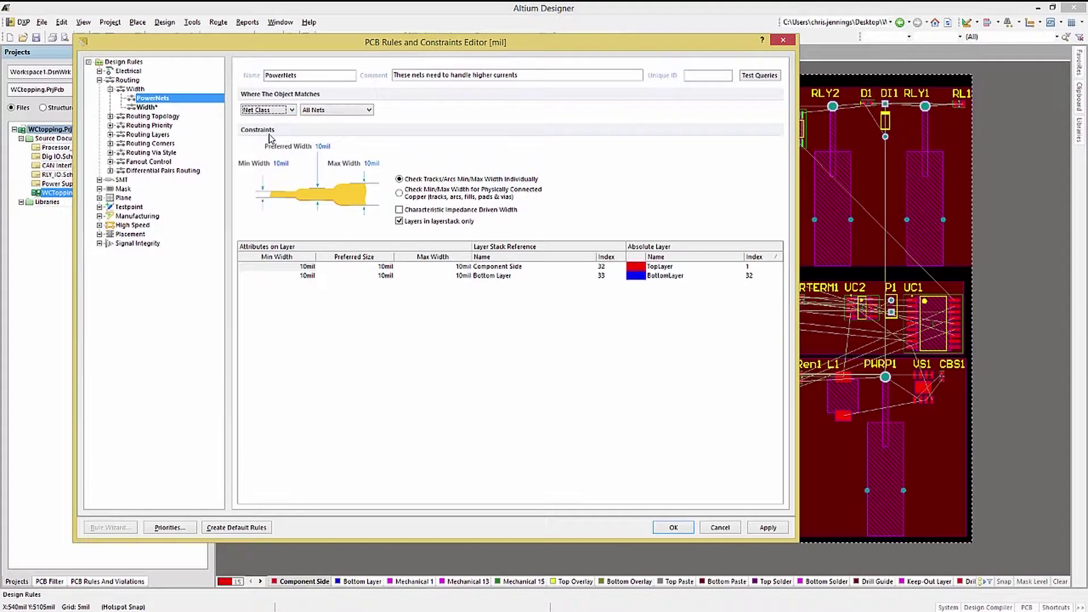
left_click(366, 110)
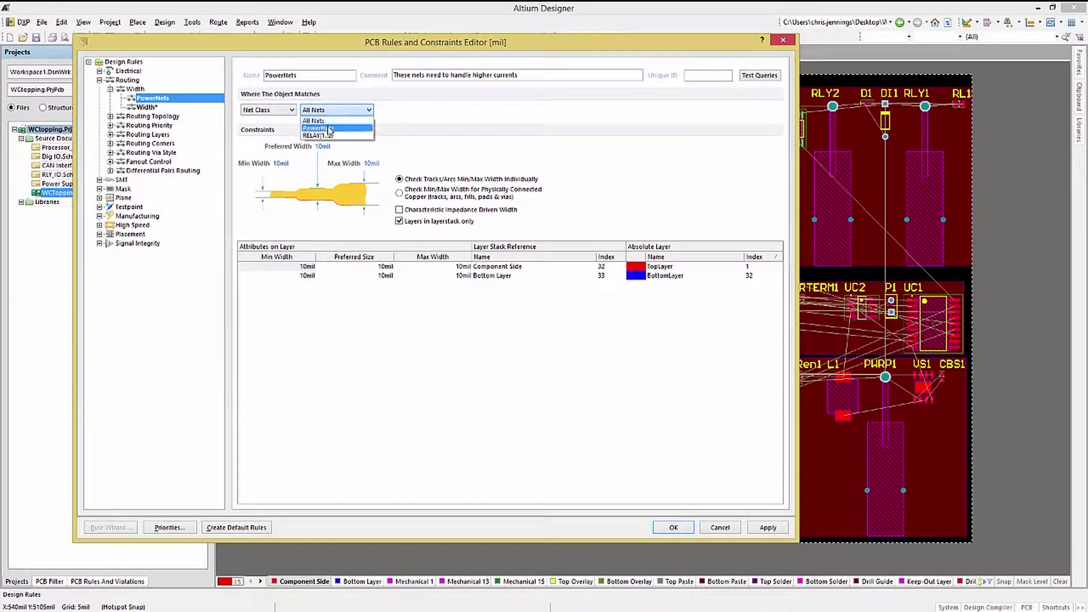
left_click(328, 128)
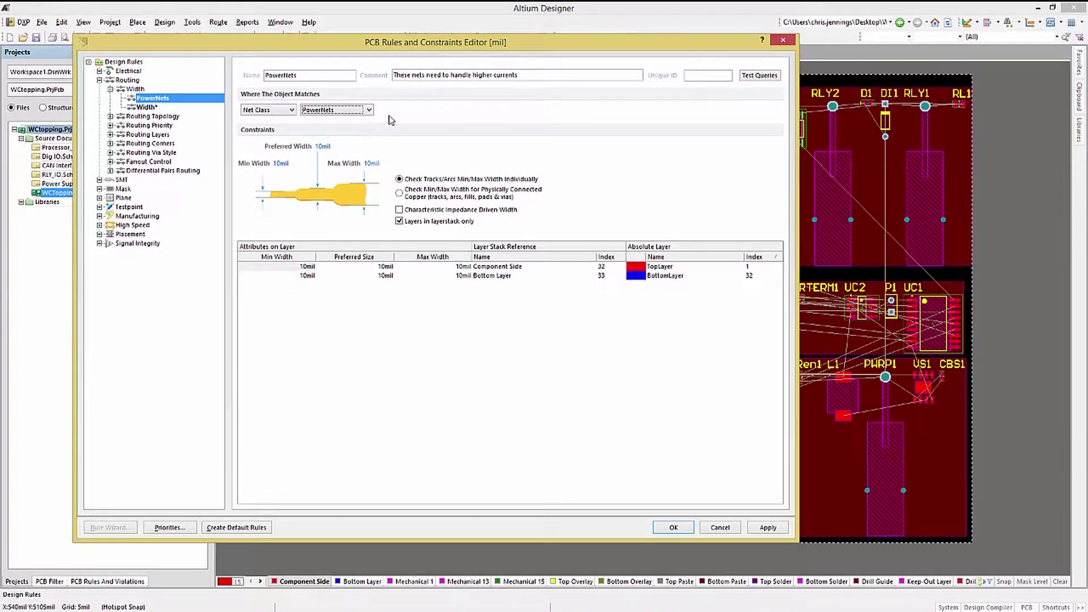
Step: Set 30mil preferred and 100mil maximum width, apply, and check the width rule priorities
left_click(322, 146)
type("30")
key("Return")
left_click(372, 163)
type("100")
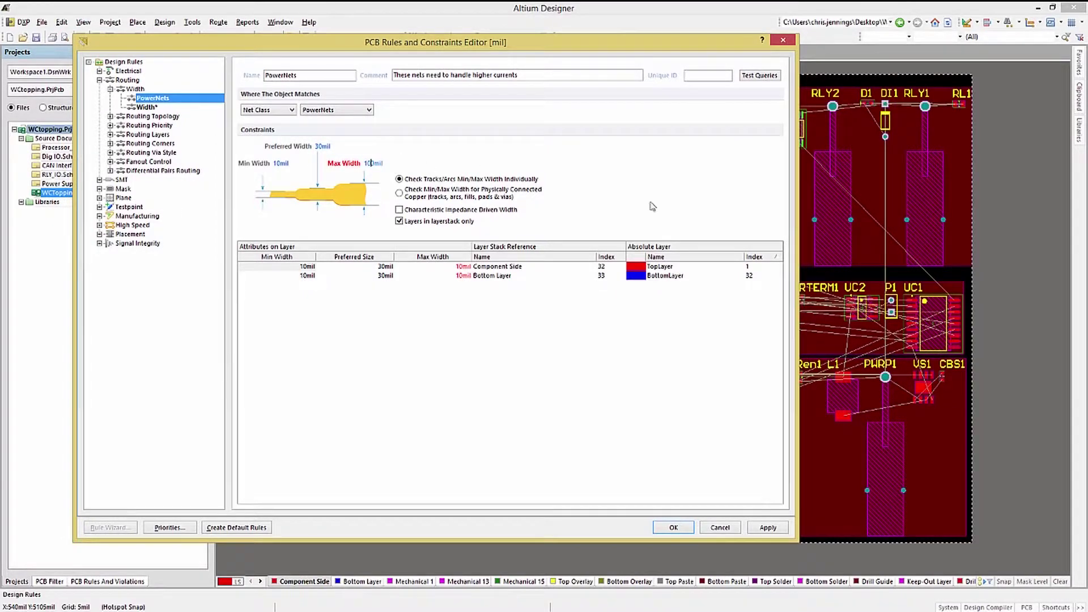
left_click(768, 528)
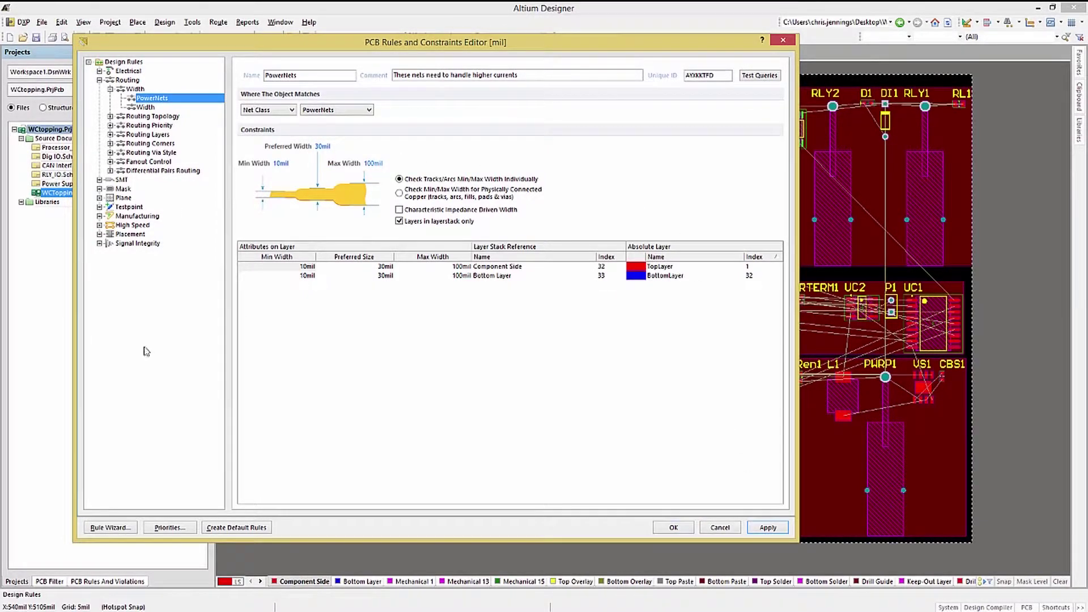
left_click(169, 528)
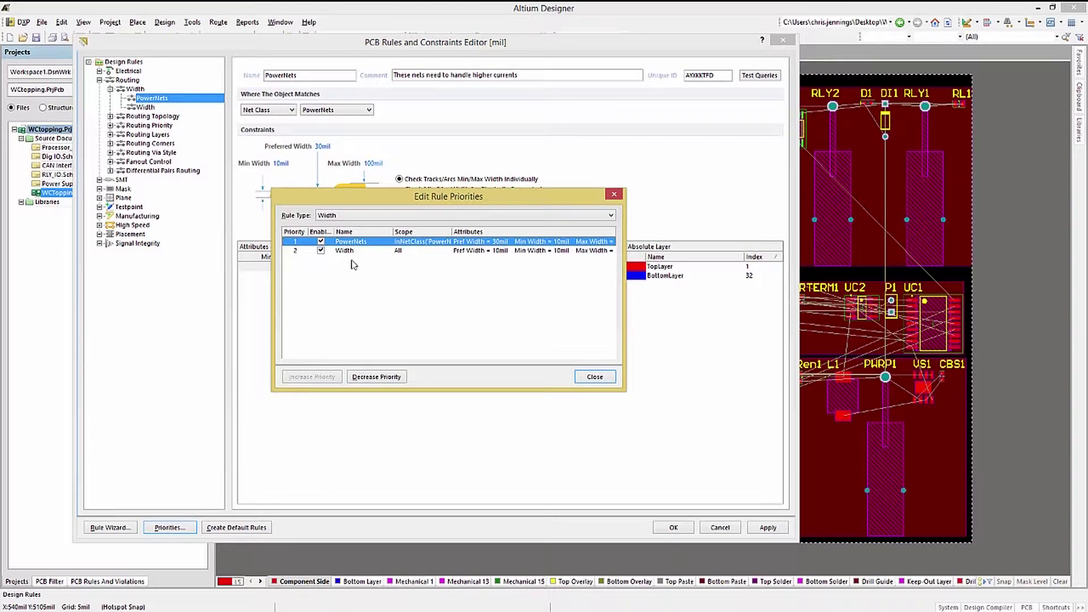
left_click(594, 377)
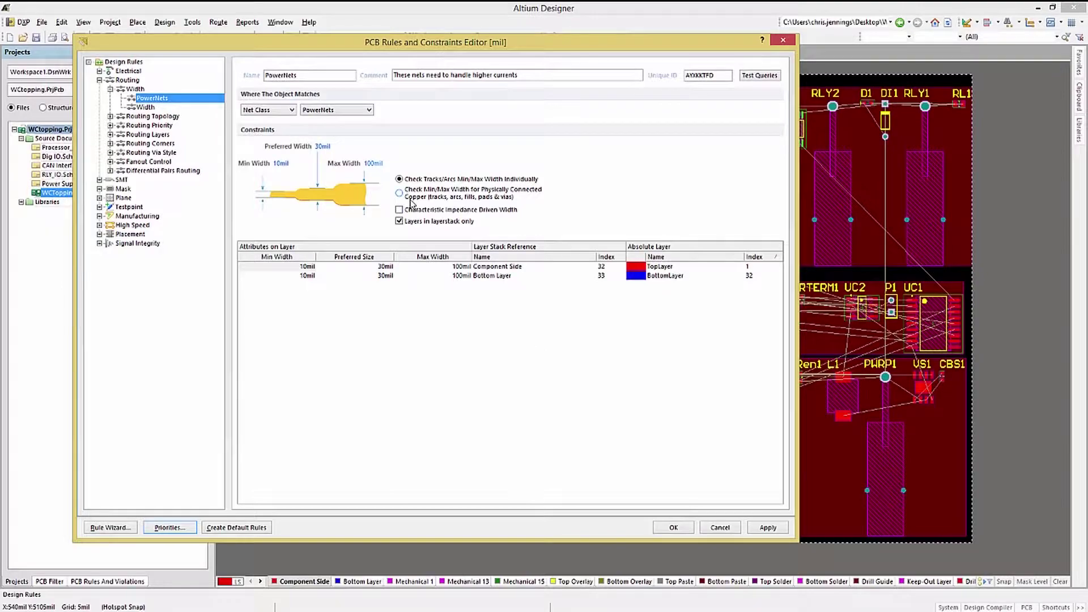
Step: Close the rules editor, open CAN Interface.SchDoc and begin placing a PCB Layout directive
left_click(681, 526)
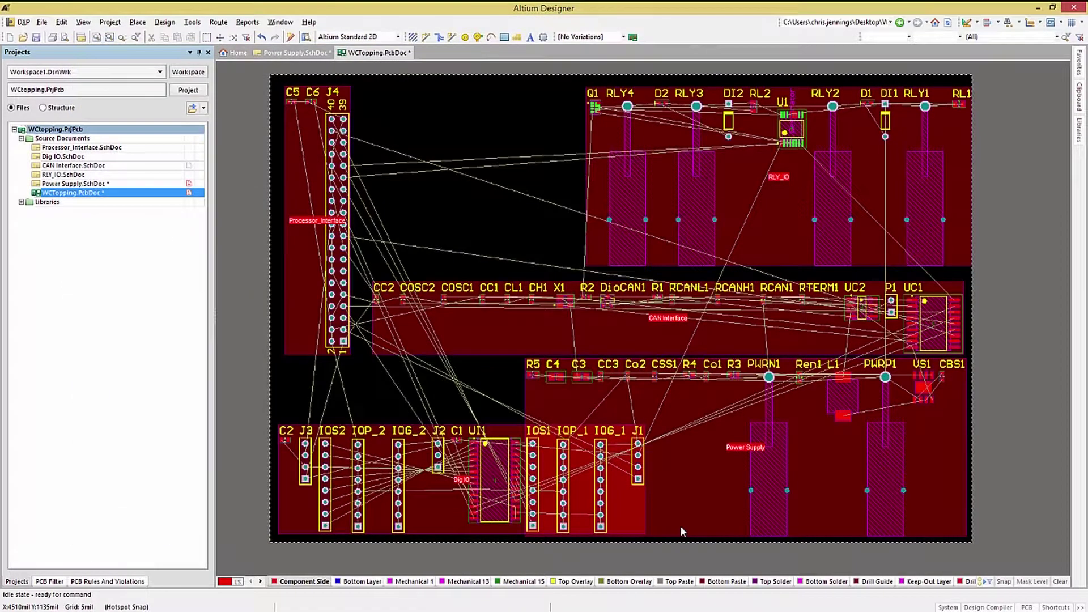
double_click(73, 165)
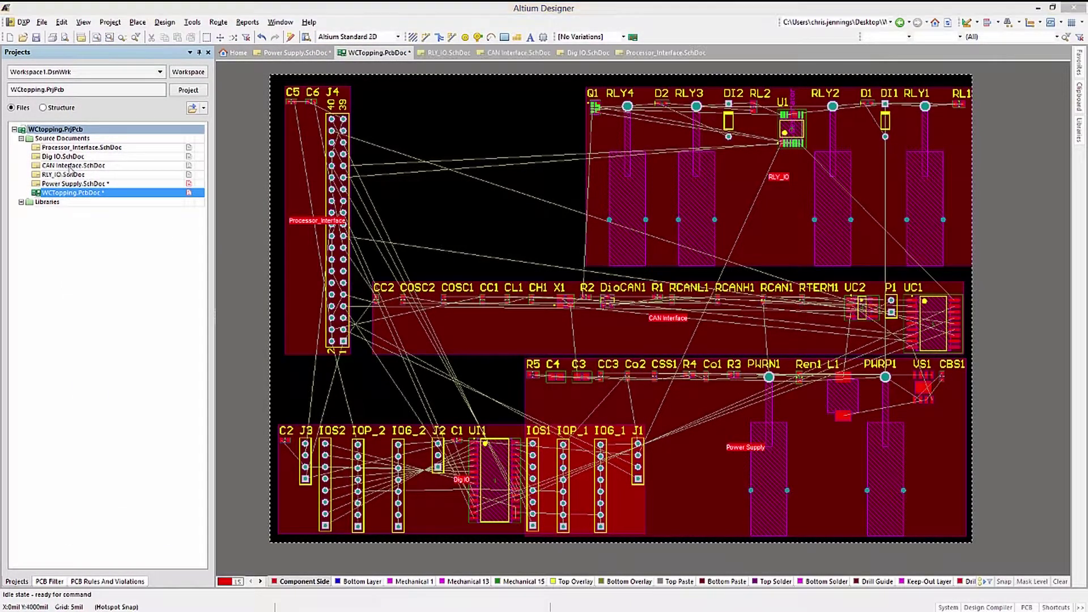
left_click(137, 22)
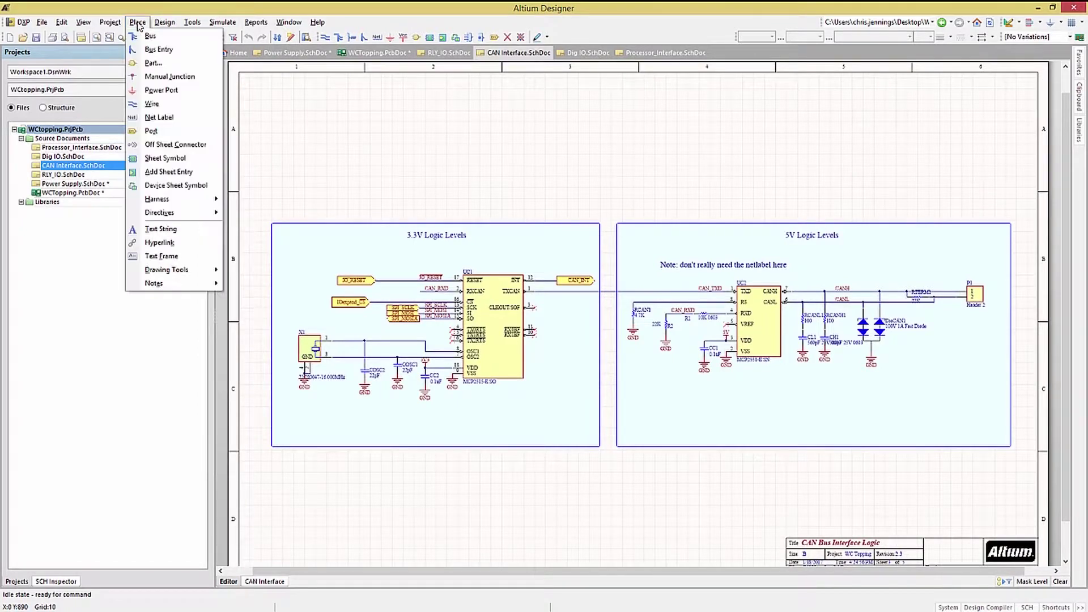
mouse_move(163, 214)
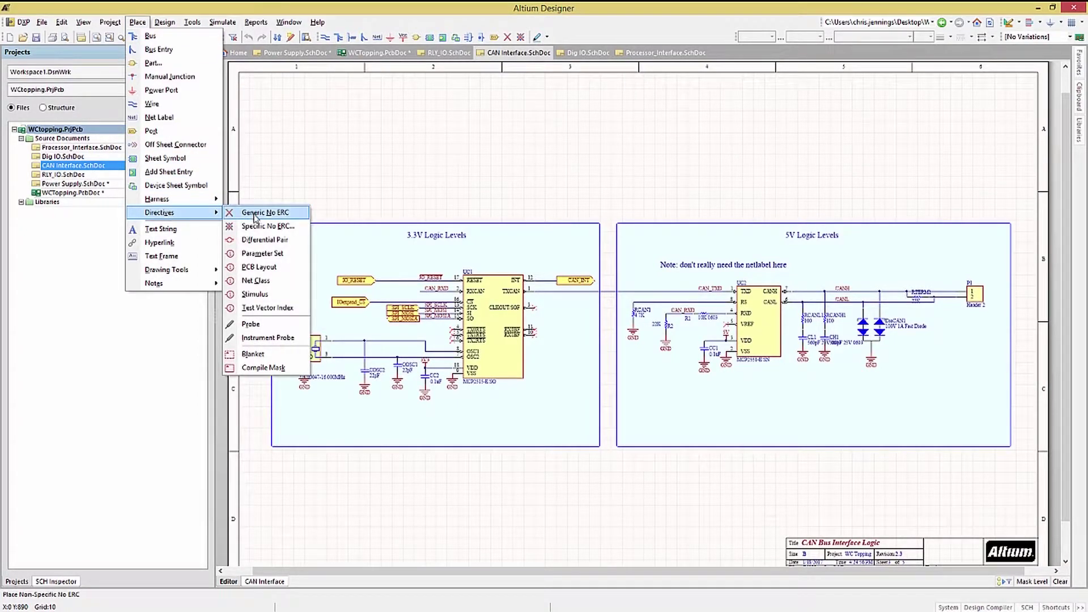
left_click(255, 275)
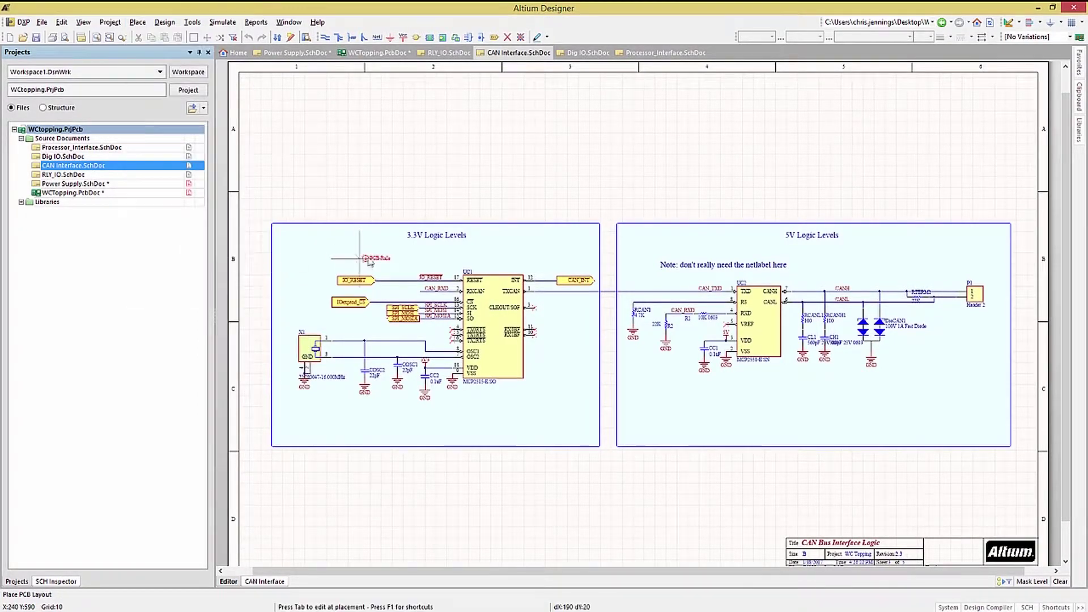
key("Tab")
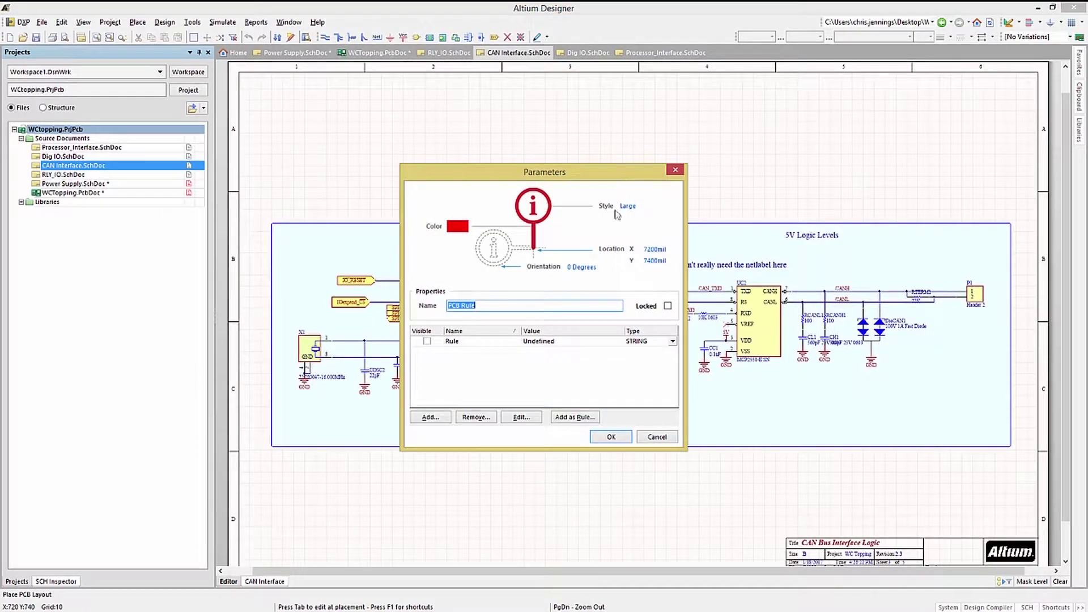
Step: Make the directive's Rule parameter a Clearance Constraint rule with 20 mil minimum clearance
left_click(578, 343)
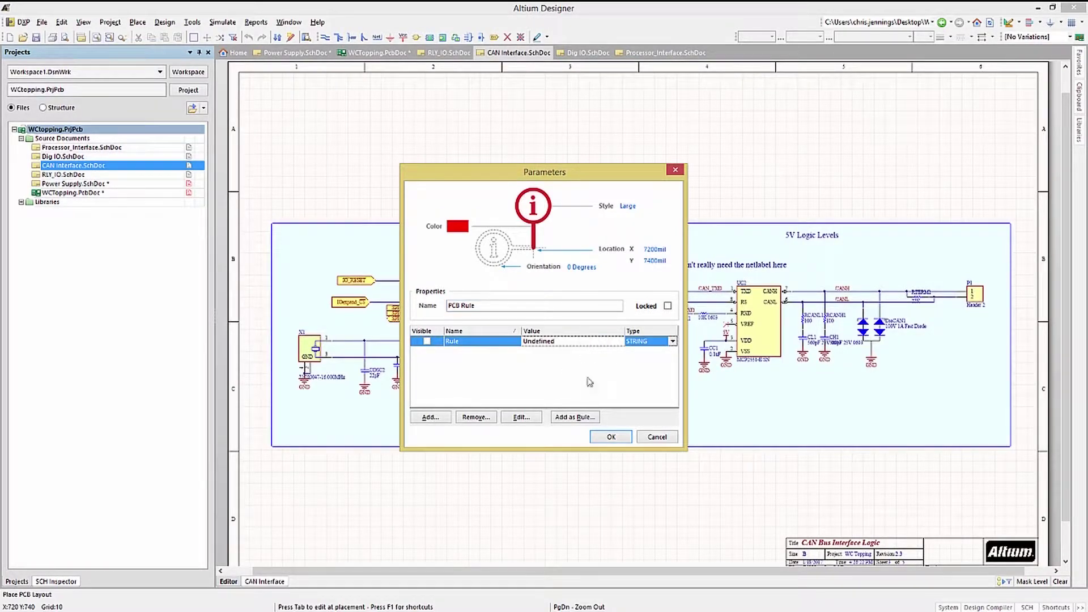
left_click(575, 419)
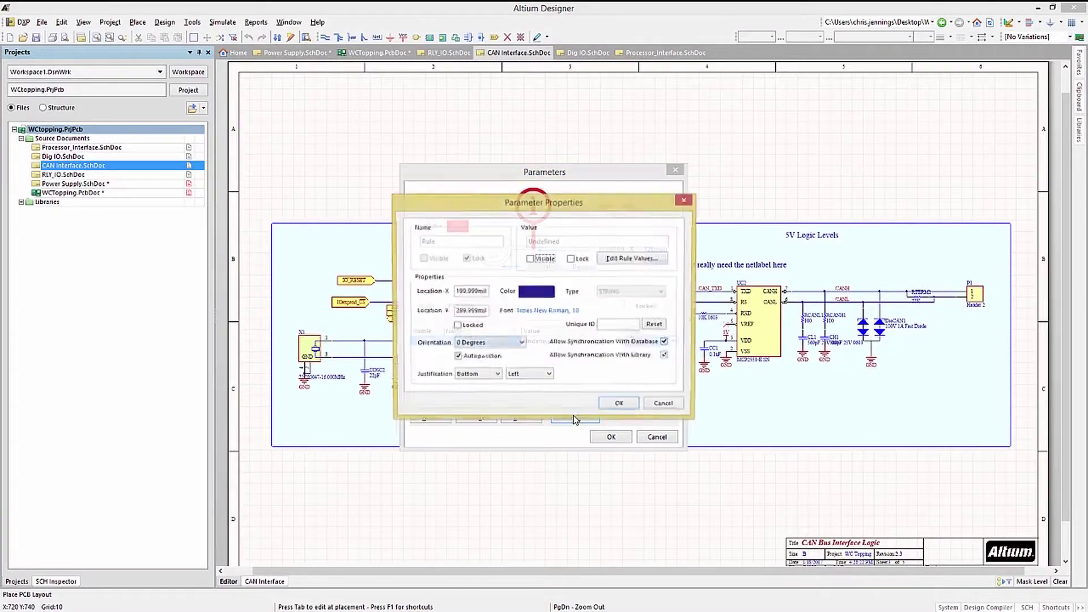
left_click(631, 260)
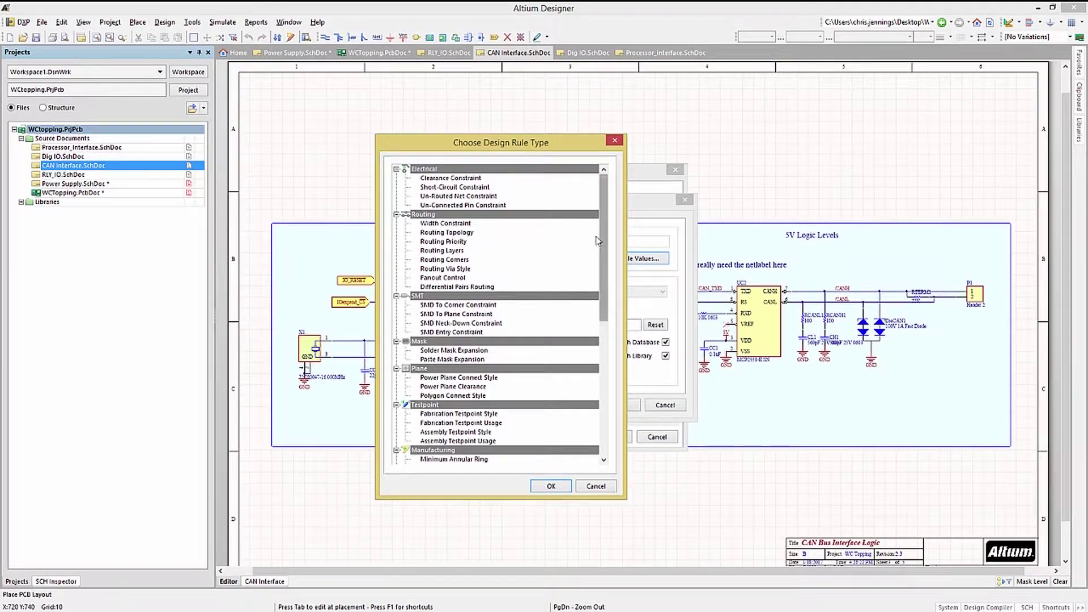
left_click(440, 179)
left_click(551, 487)
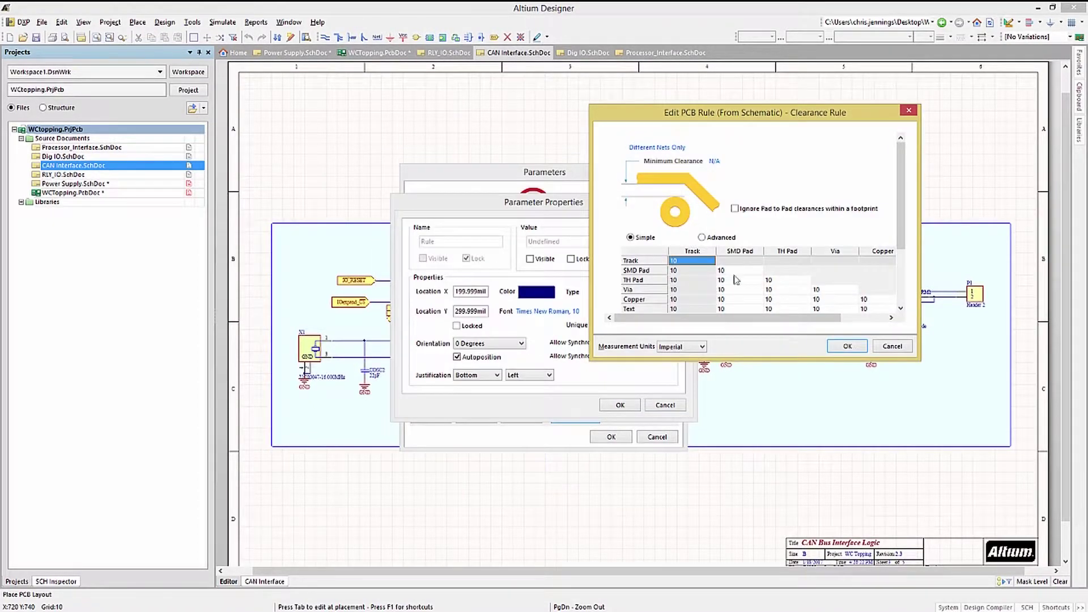
left_click(716, 161)
type("20")
left_click(847, 346)
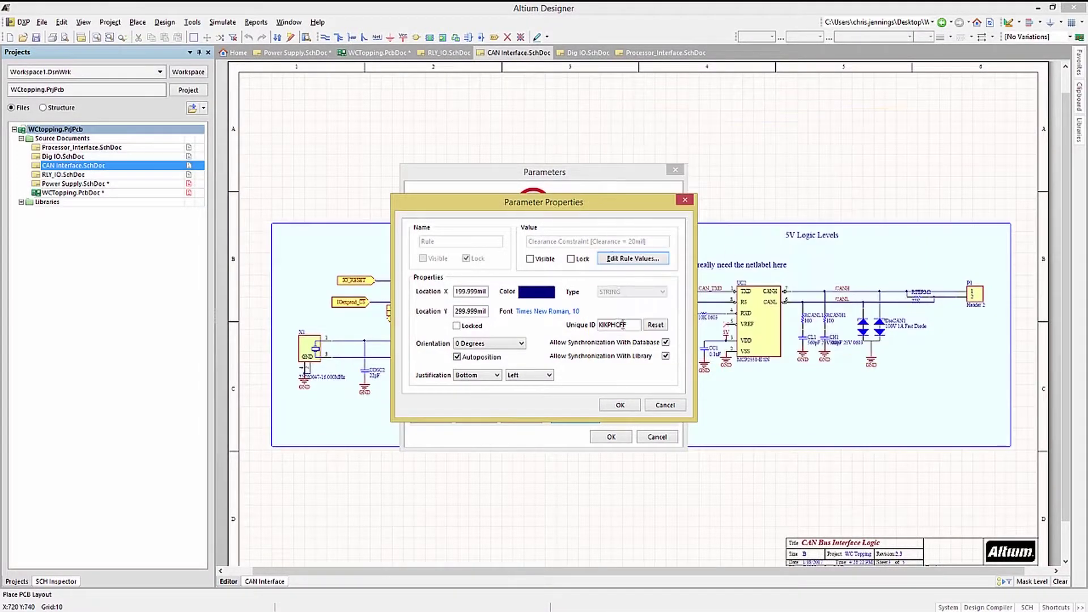
Step: Accept the directive parameters and drop the directive on the CANH wire
left_click(622, 406)
left_click(617, 438)
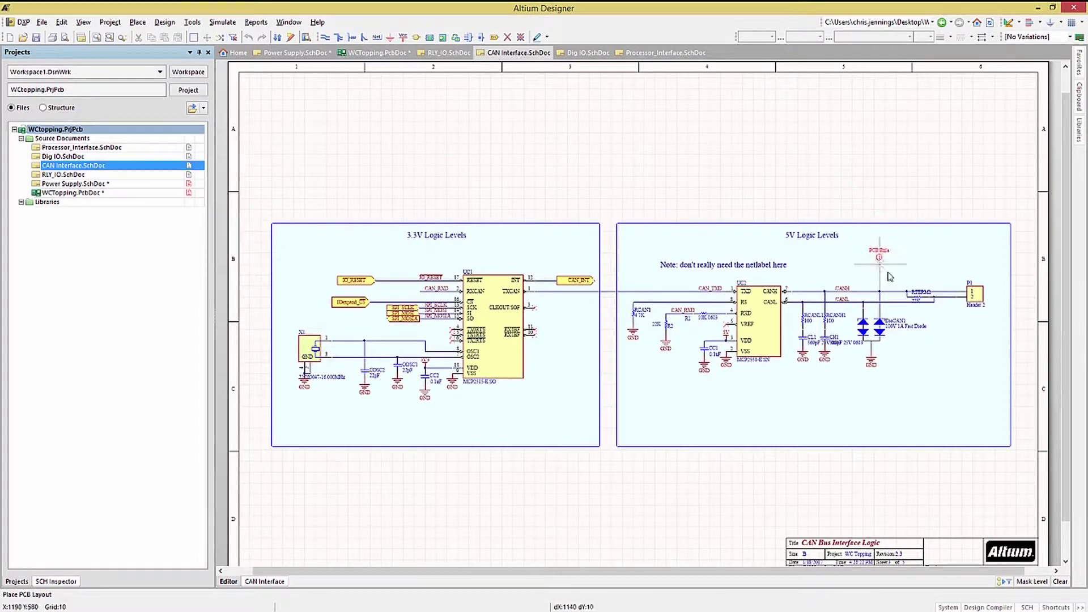
left_click(868, 292)
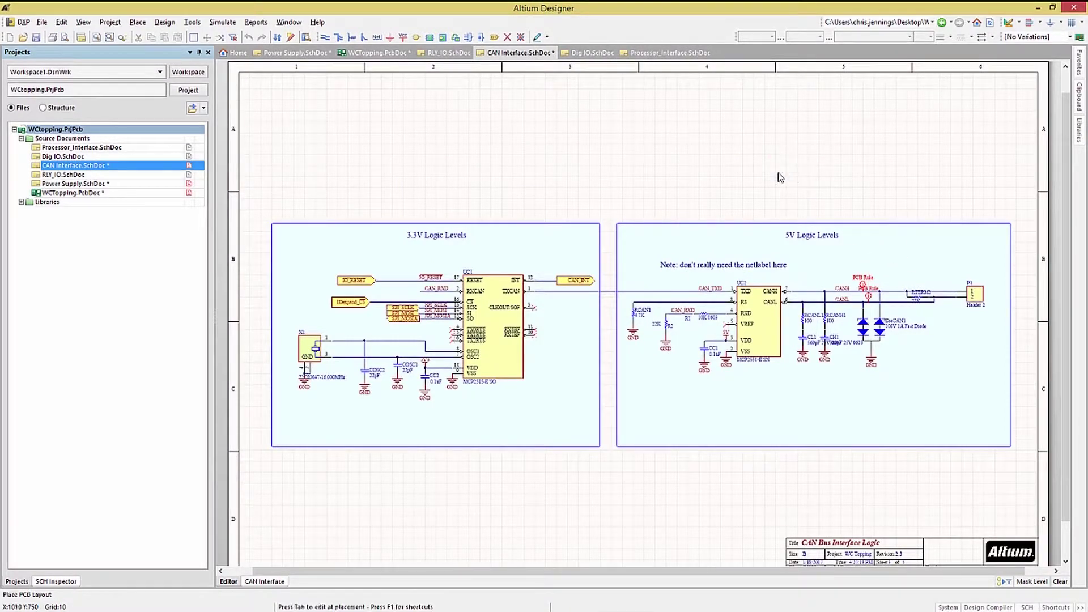
key("Escape")
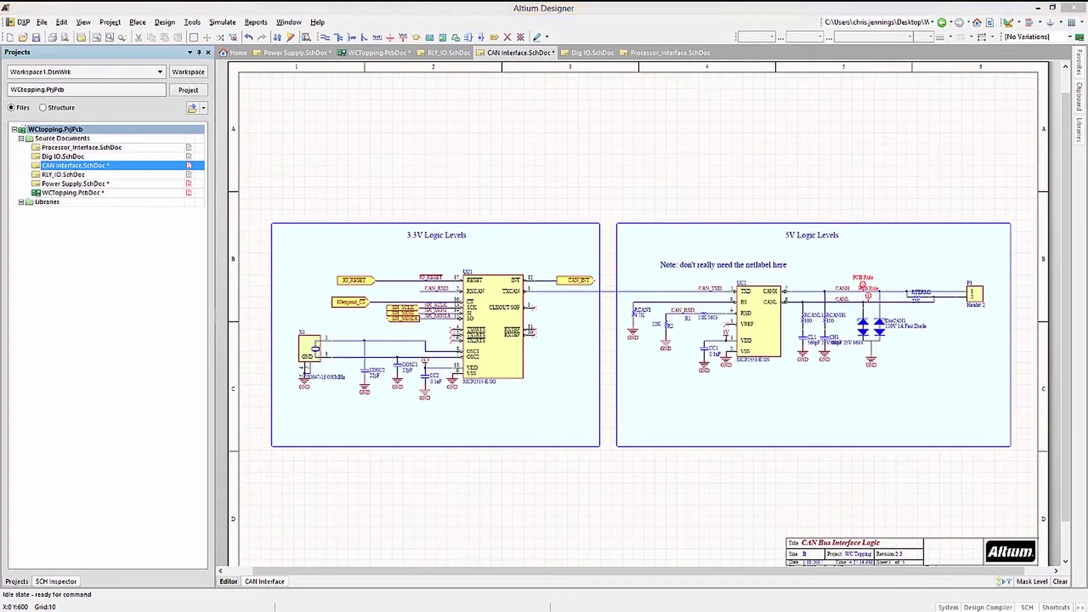
Step: Switch to WCTopping.PcbDoc and open the Object Class Explorer from Design > Classes
left_click(79, 193)
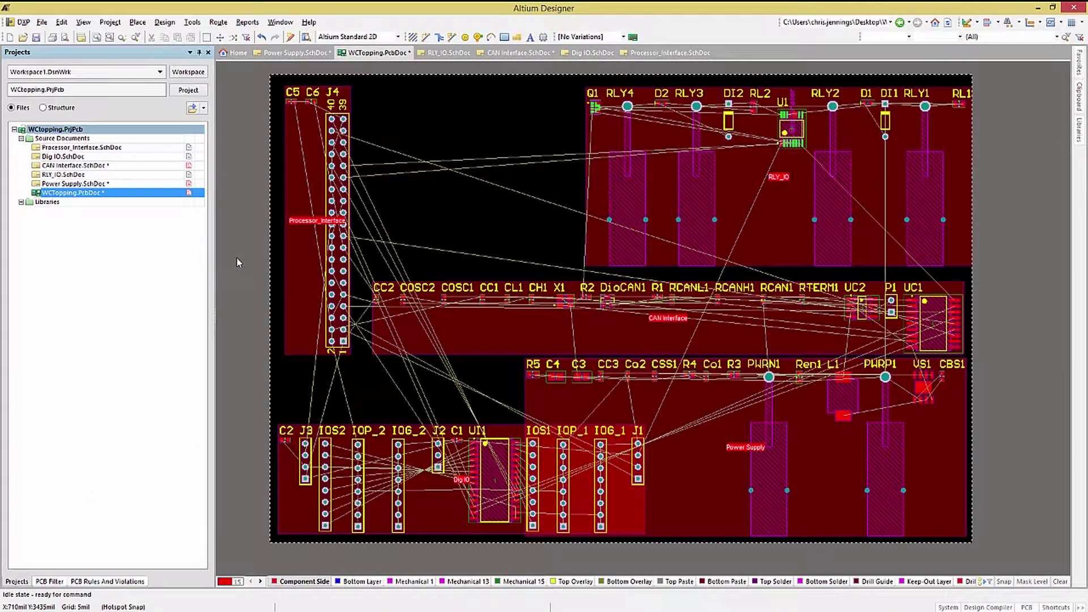
right_click(245, 212)
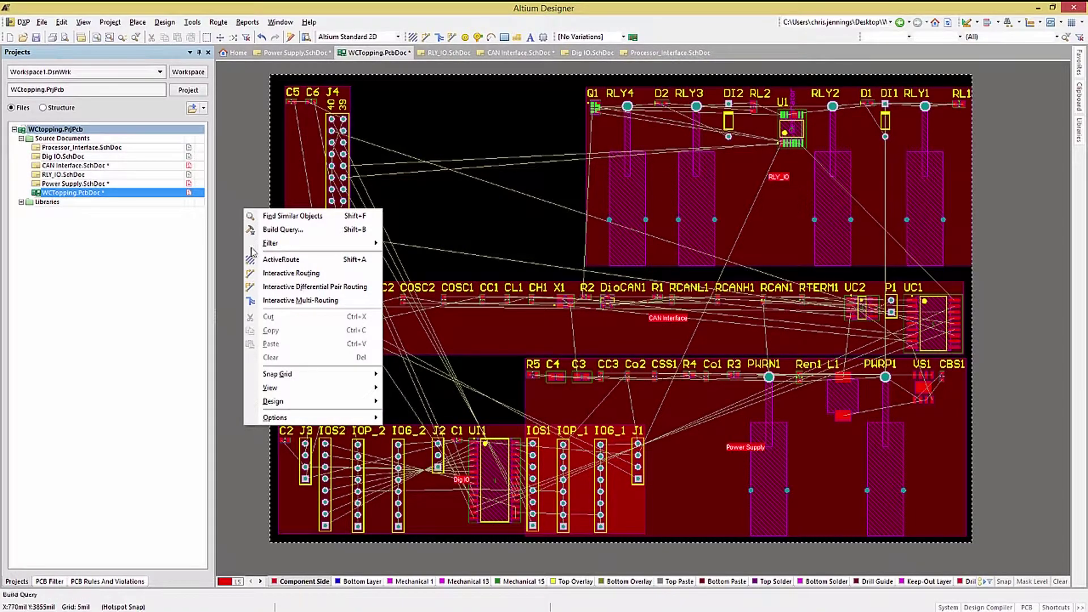
mouse_move(306, 402)
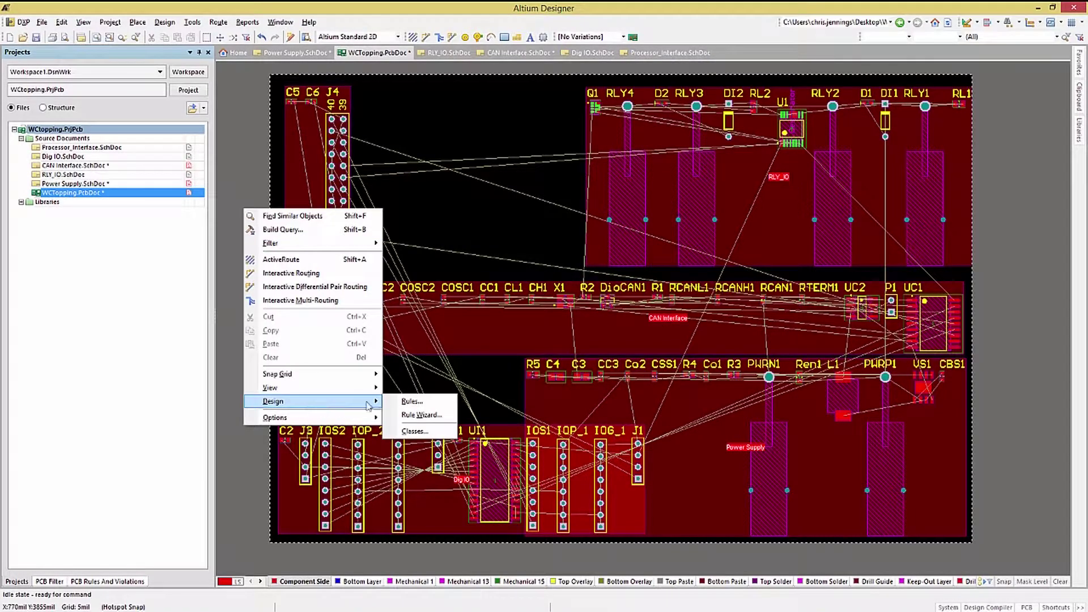
left_click(414, 431)
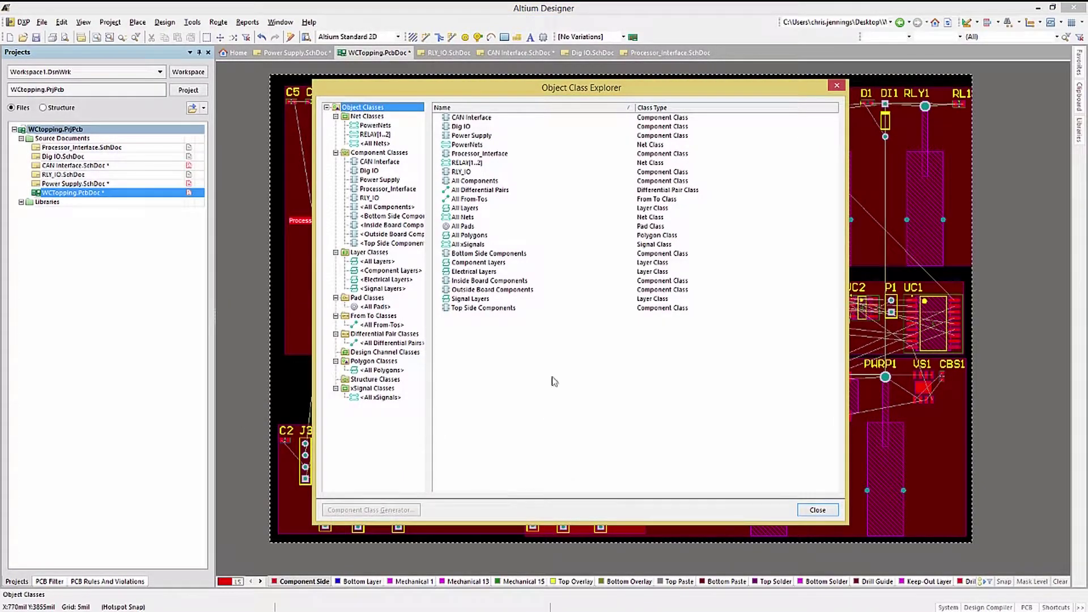
Step: Review the PowerNets, RELAY[1..2] and All Nets classes in the explorer
left_click(373, 127)
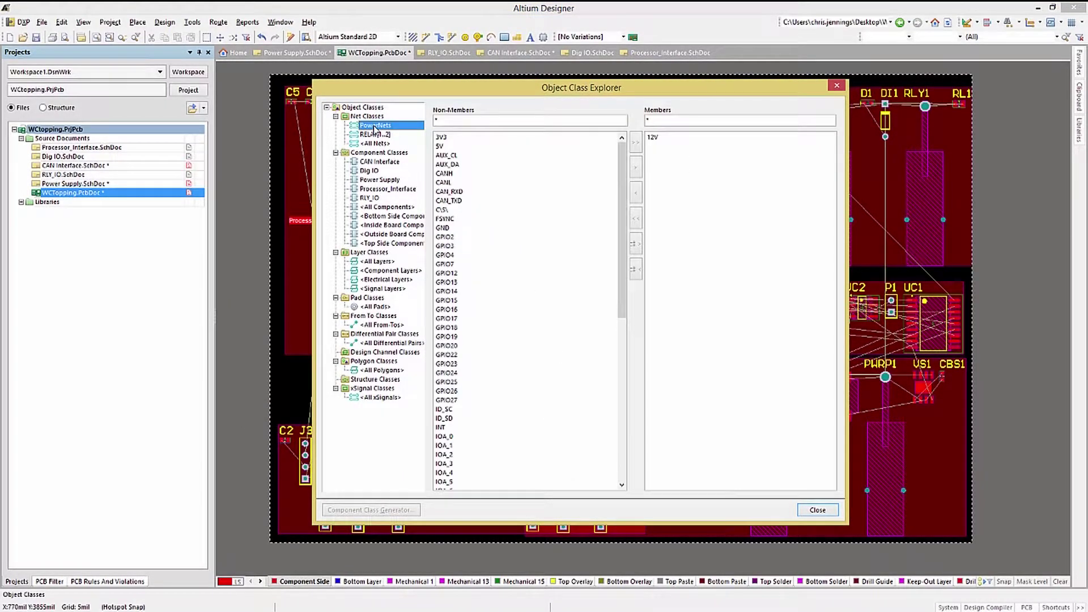
left_click(374, 135)
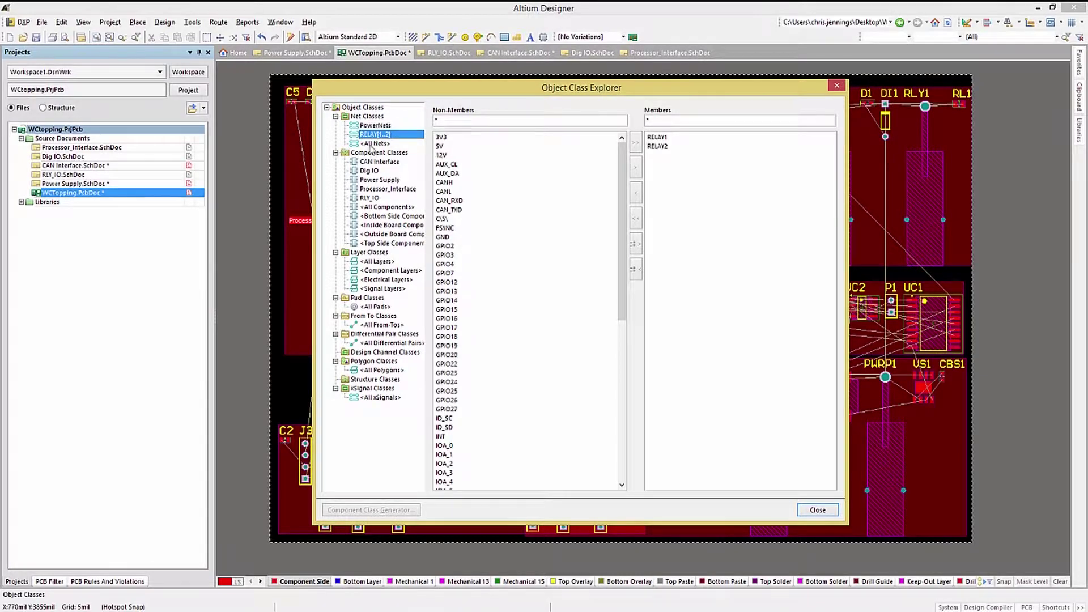
left_click(372, 144)
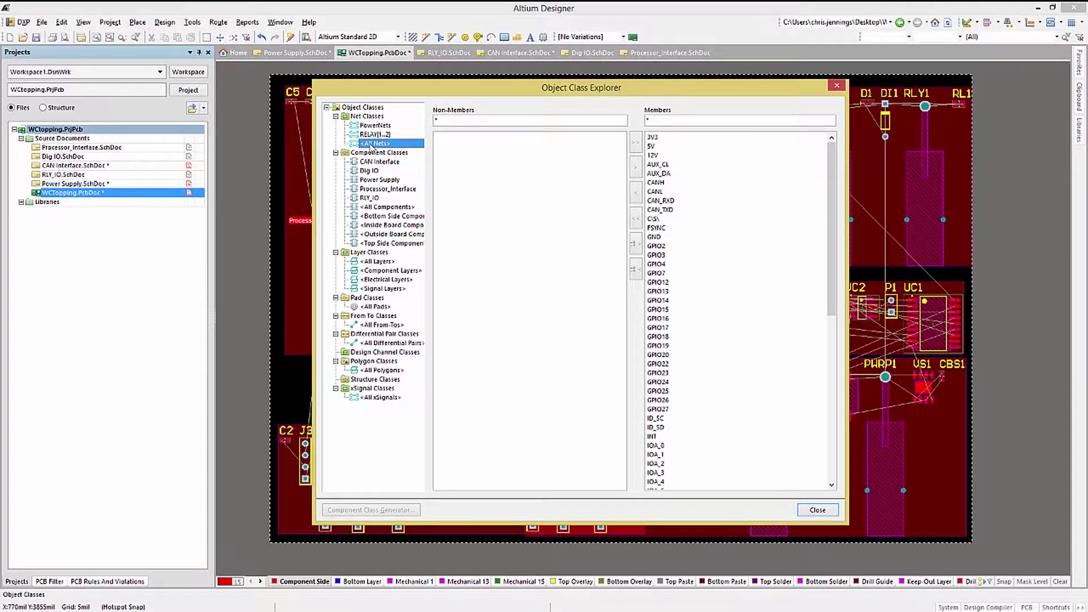
right_click(371, 146)
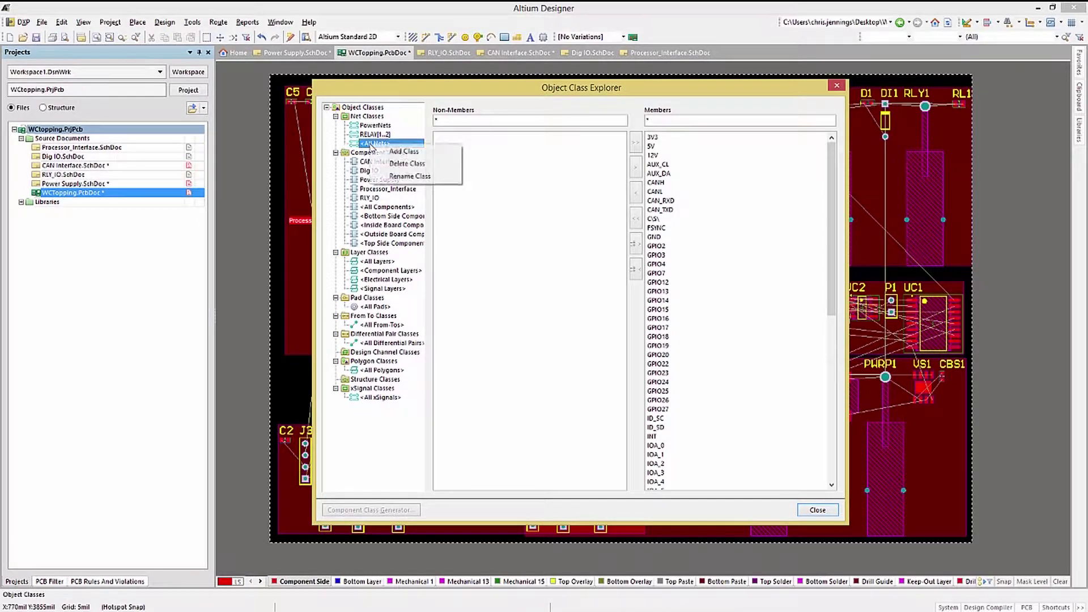
Step: Add a new net class named NewClass and select it
left_click(404, 151)
type("New")
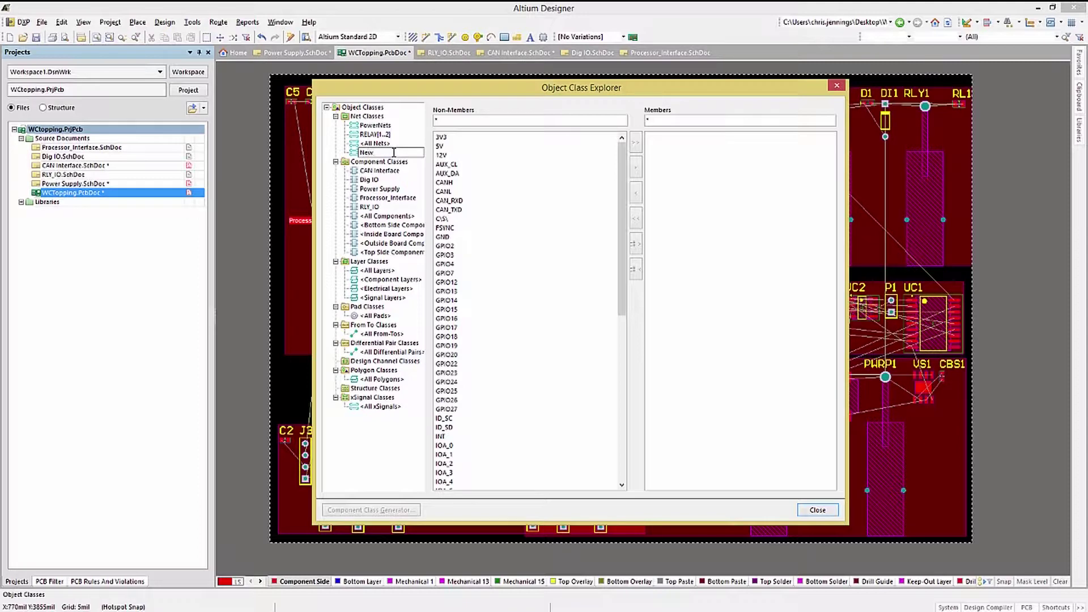
type("Class")
left_click(469, 182)
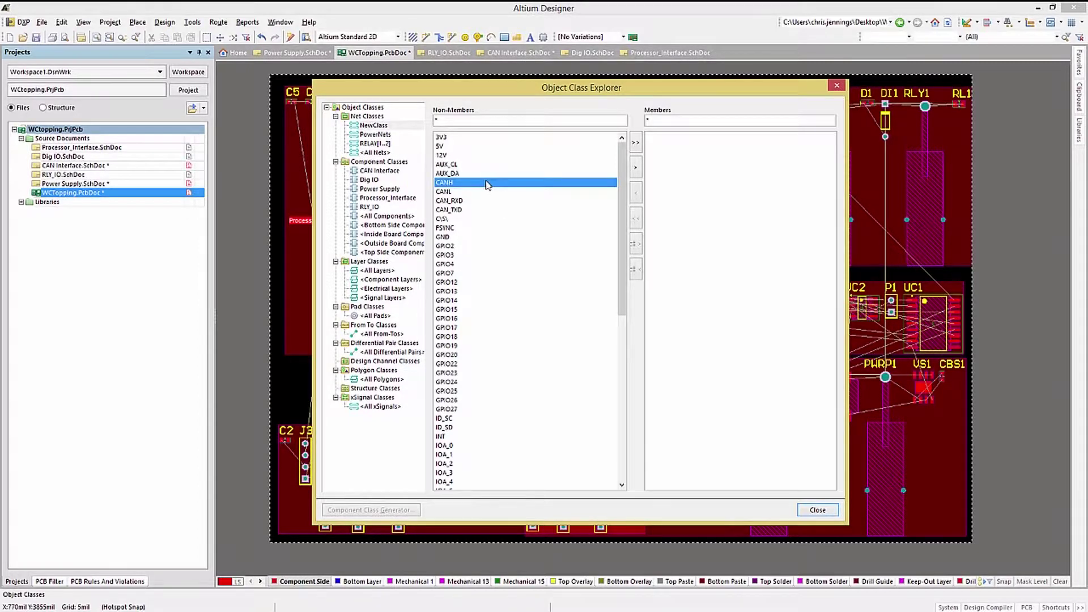
left_click(378, 126)
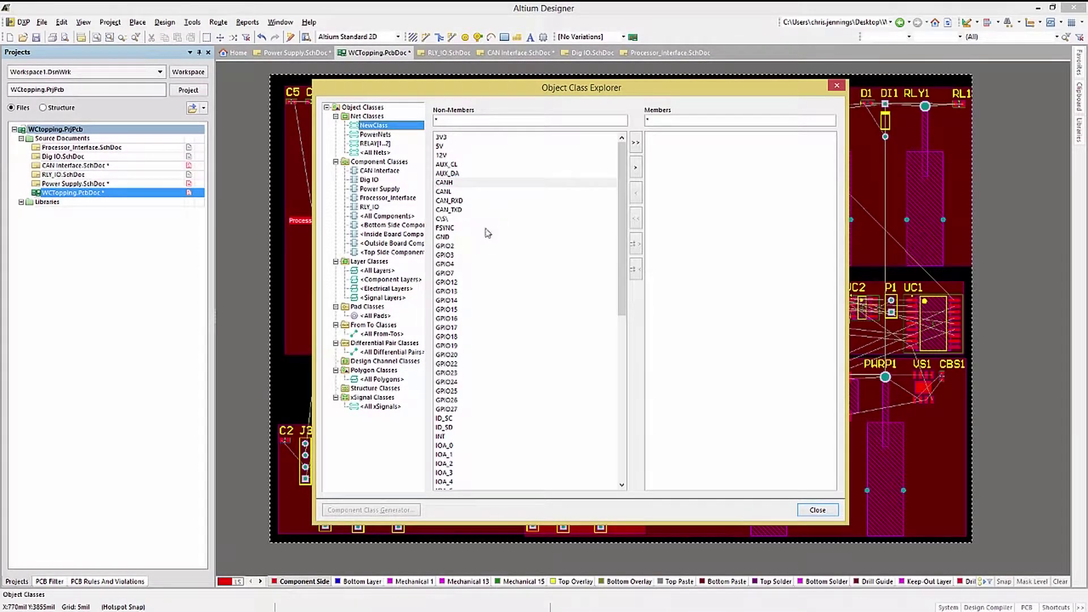
Step: Add the CANH, CANL, CAN_RXD and CAN_TXD nets to NewClass and close the explorer
left_click(447, 184)
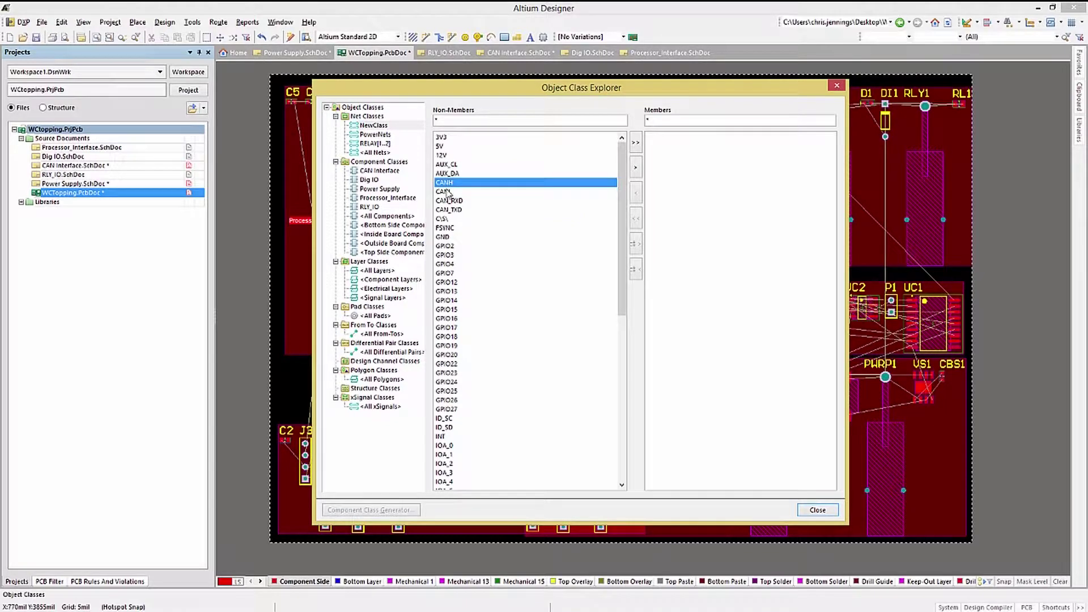
left_click(446, 191, "ctrl")
left_click(448, 201, "ctrl")
left_click(449, 210, "ctrl")
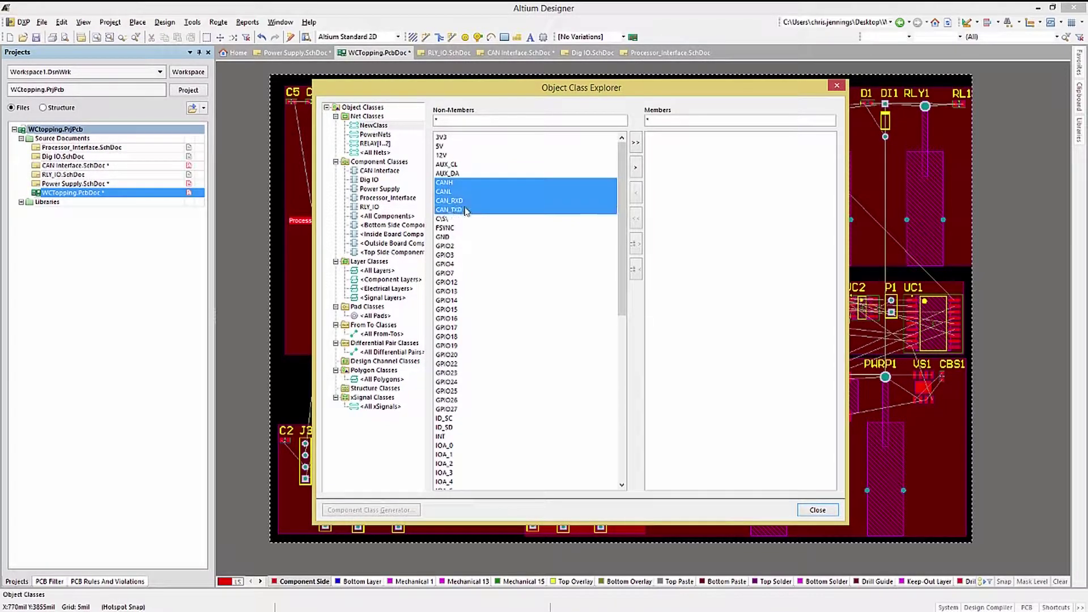
left_click(637, 144)
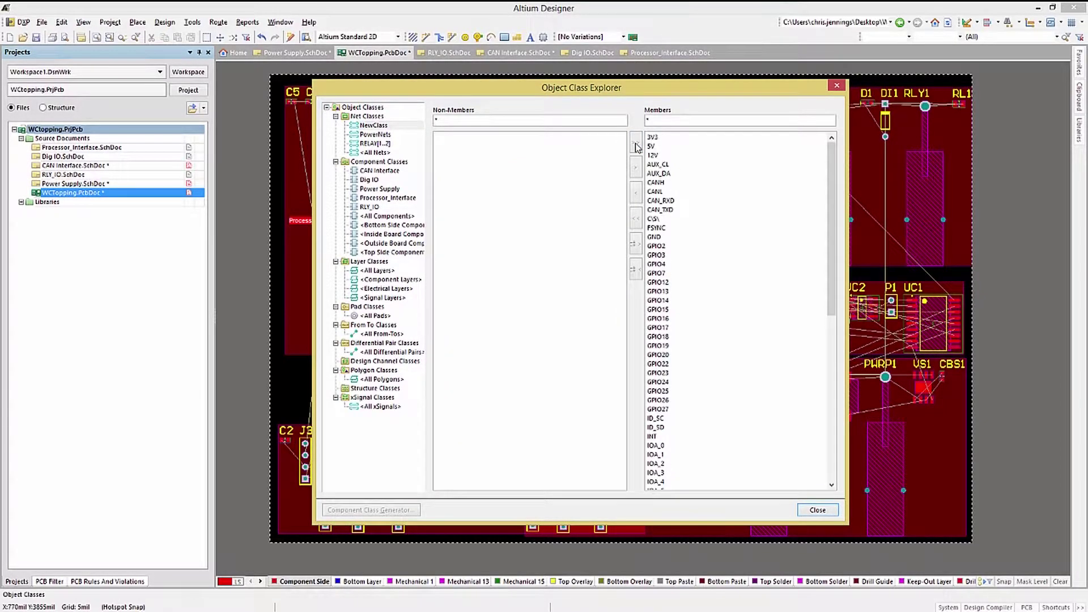
left_click(714, 228)
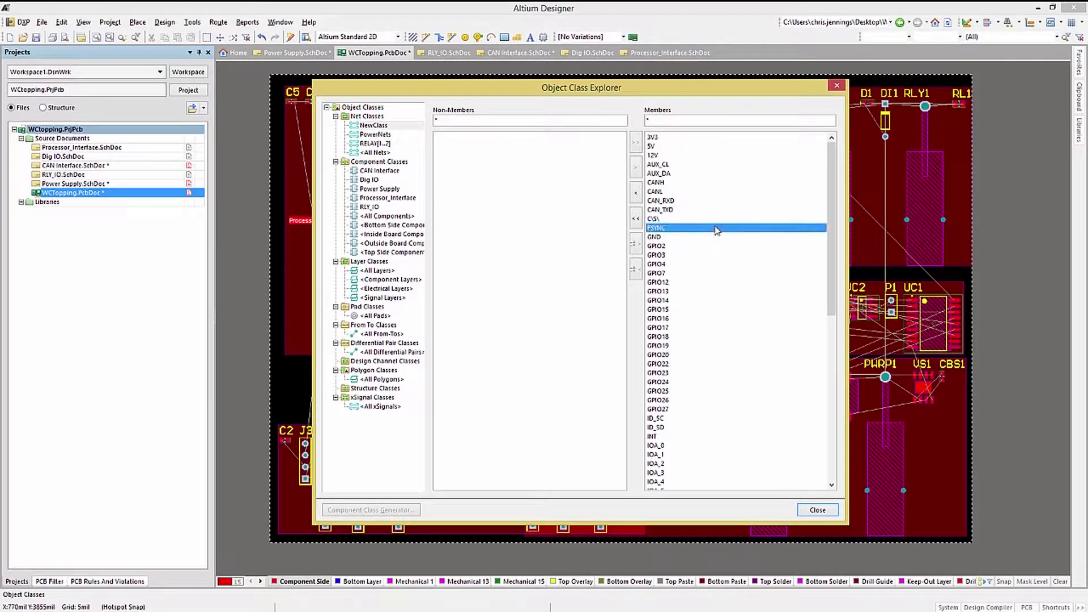
left_click(637, 219)
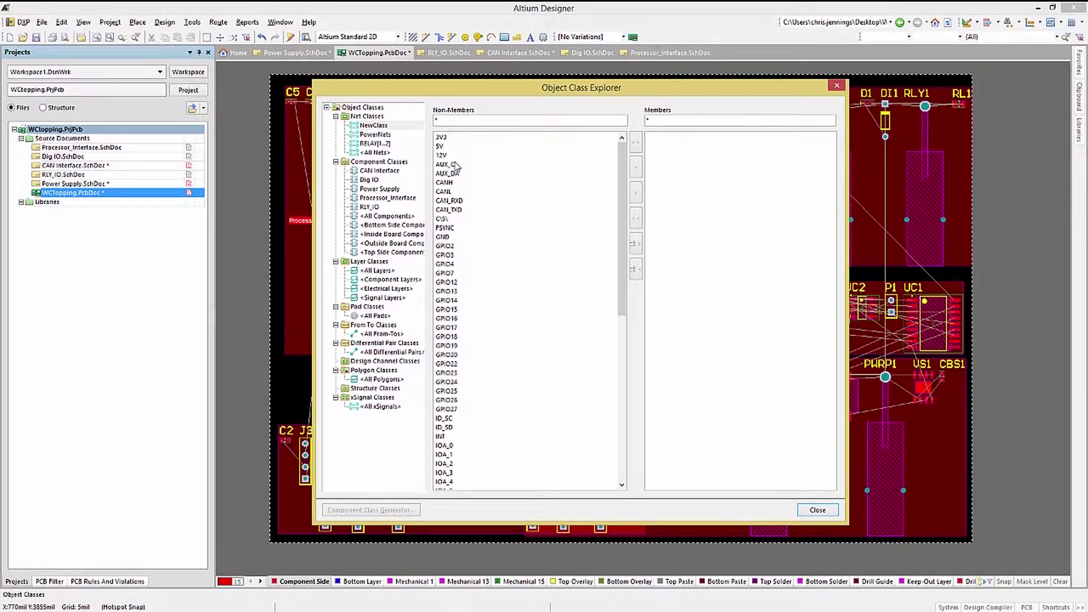
left_click(446, 183)
left_click_drag(446, 195, 446, 211)
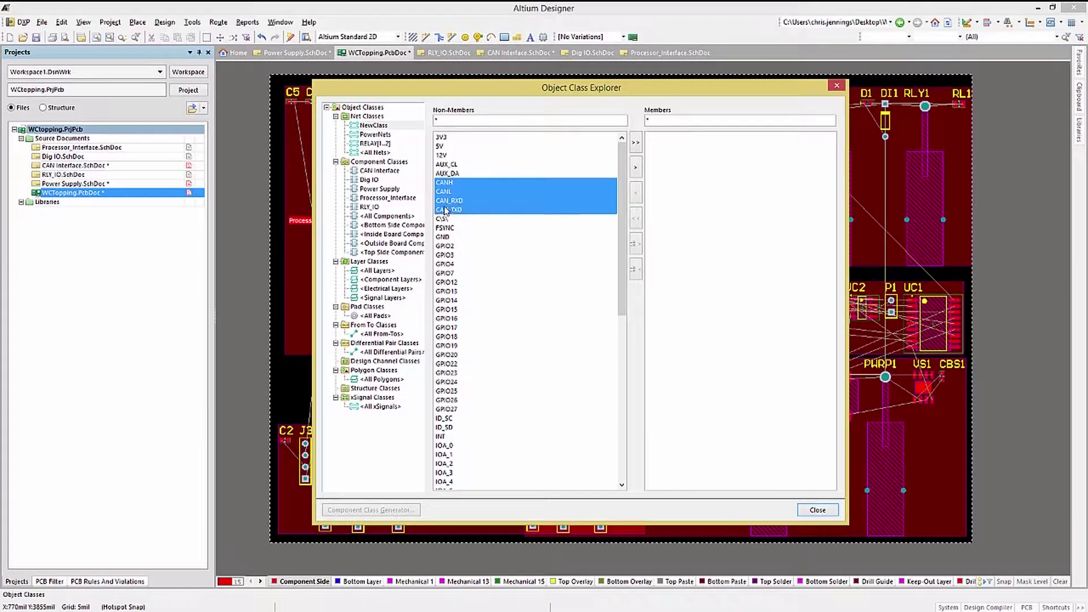
left_click(636, 169)
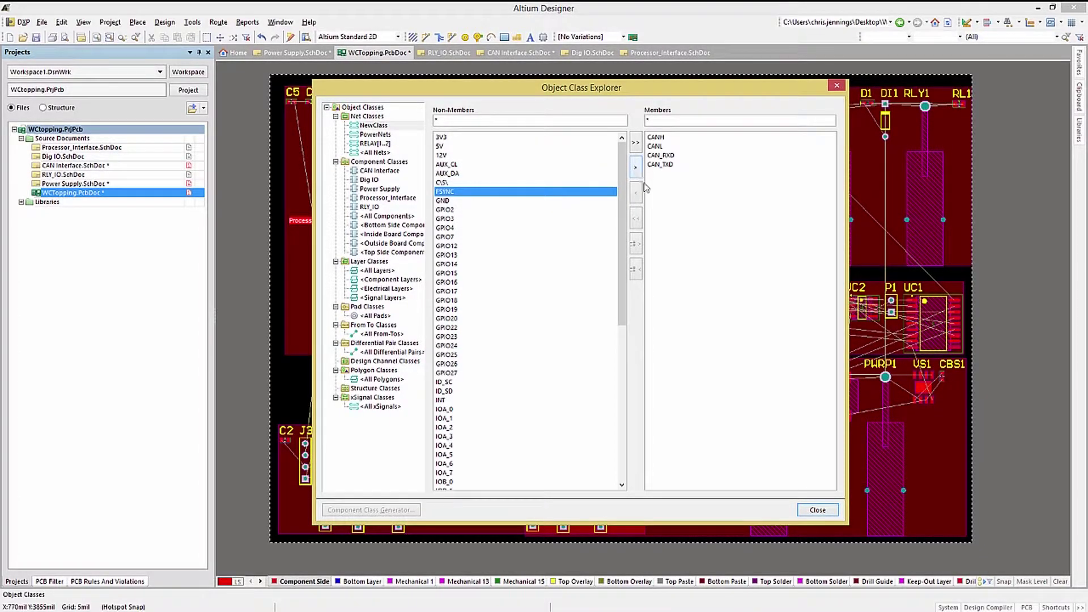
left_click(818, 510)
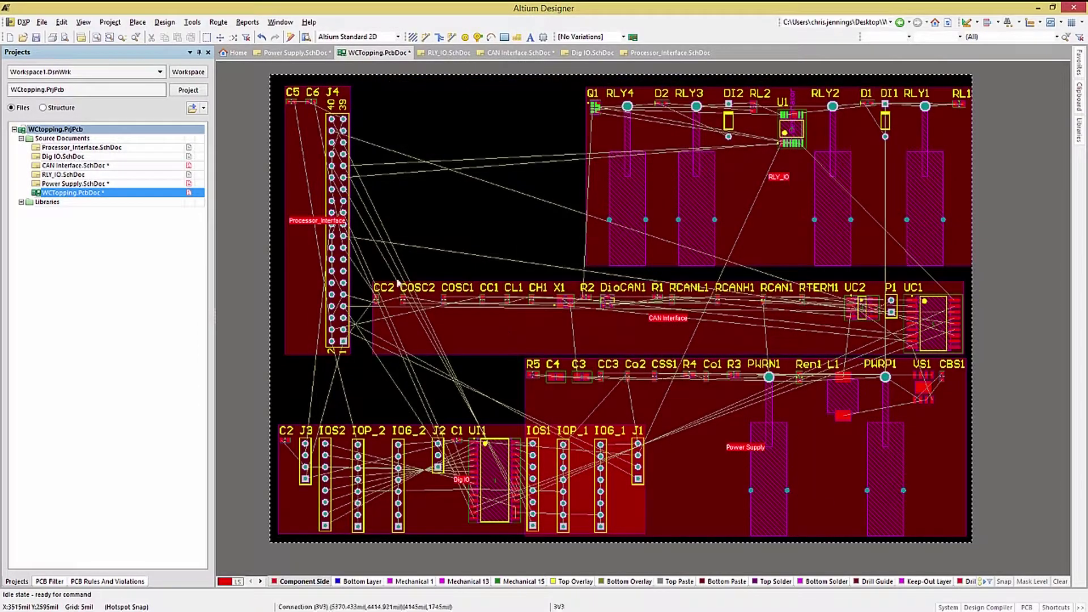
Step: Update the PCB from CAN Interface.SchDoc, keeping NewClass and adding the two clearance rules
double_click(56, 165)
left_click(165, 23)
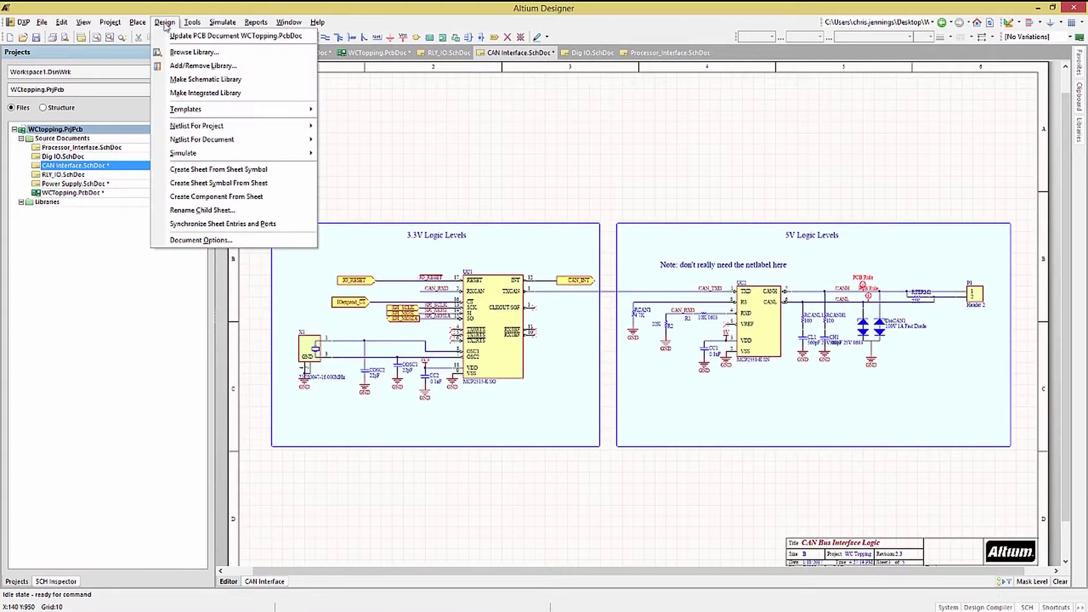
left_click(173, 36)
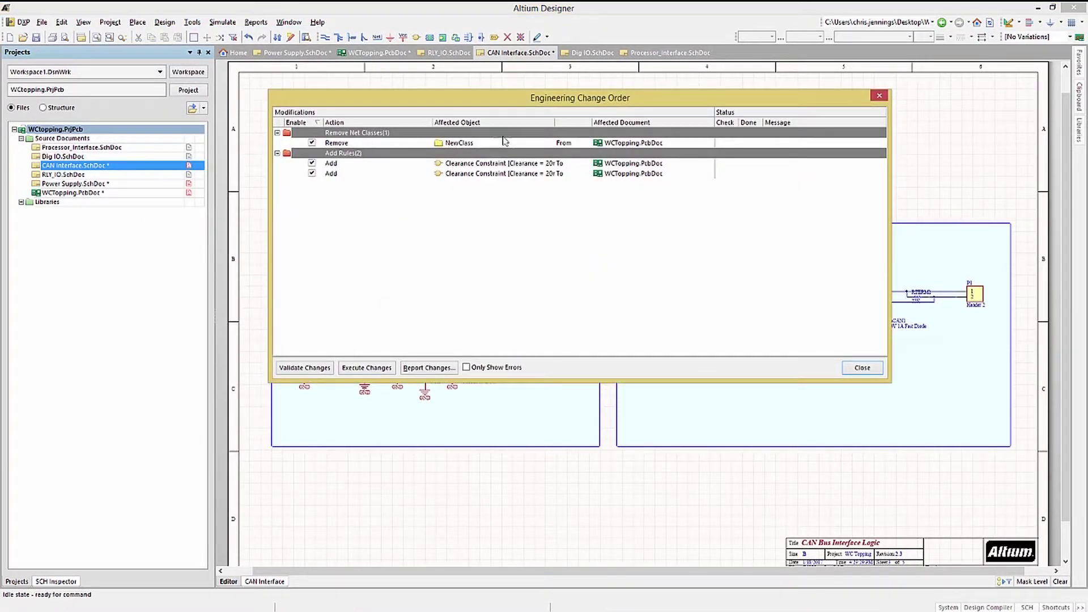
left_click(312, 144)
left_click(367, 367)
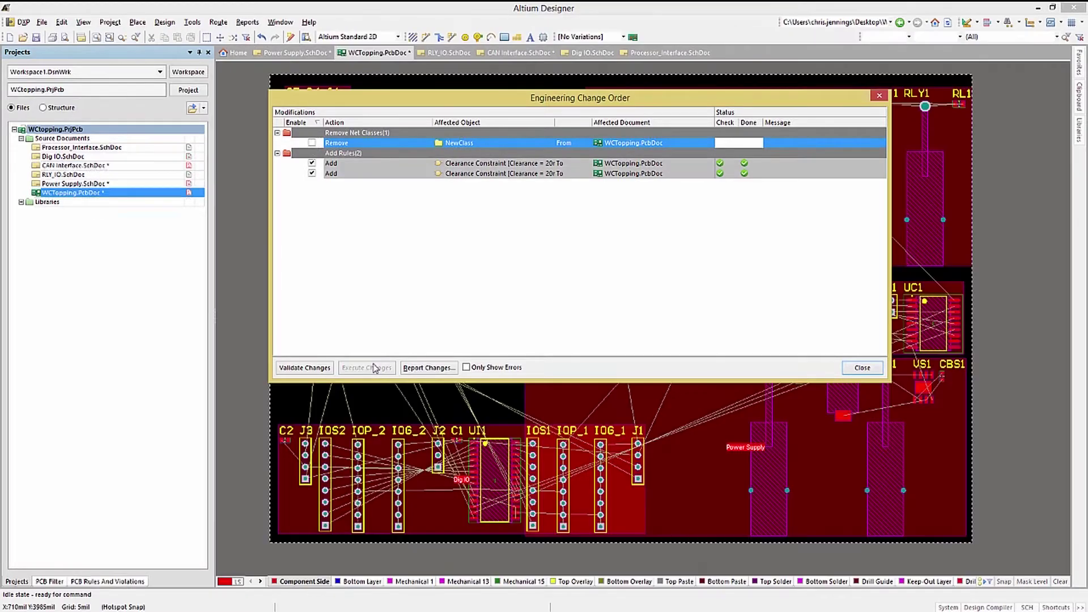
key("Escape")
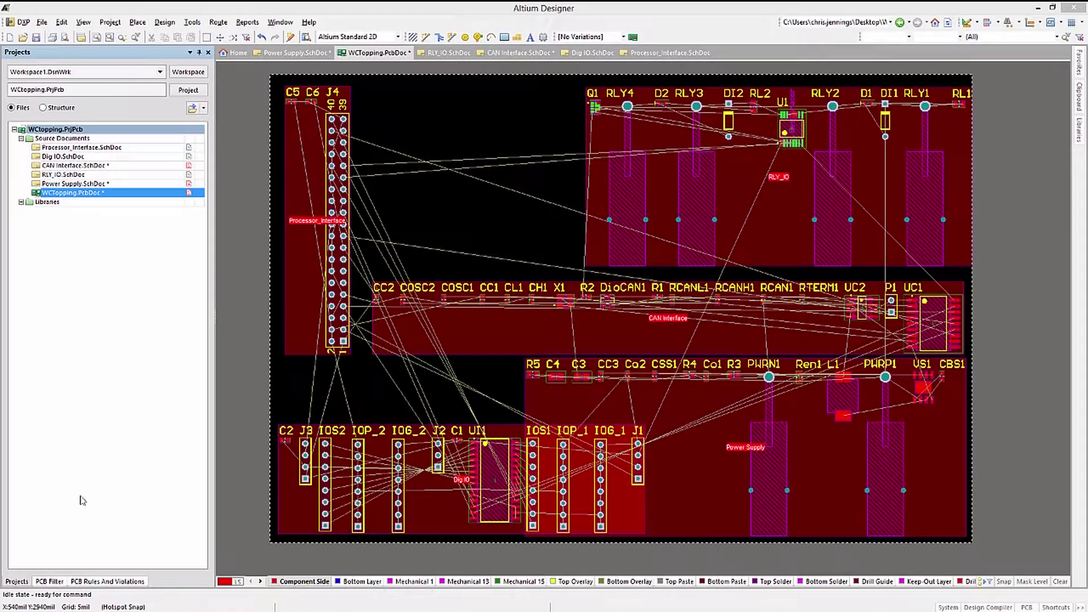
Step: Select all components sharing the relay connector's Anderson_BLK_RHT_BOT footprint and show the filter query
left_click(616, 190)
right_click(647, 208)
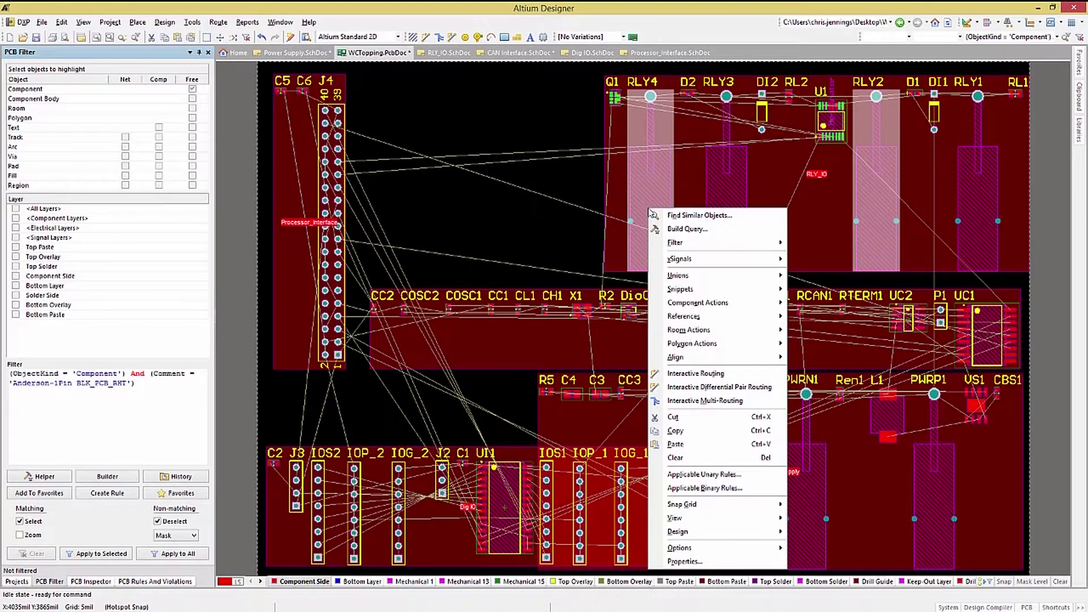
left_click(662, 217)
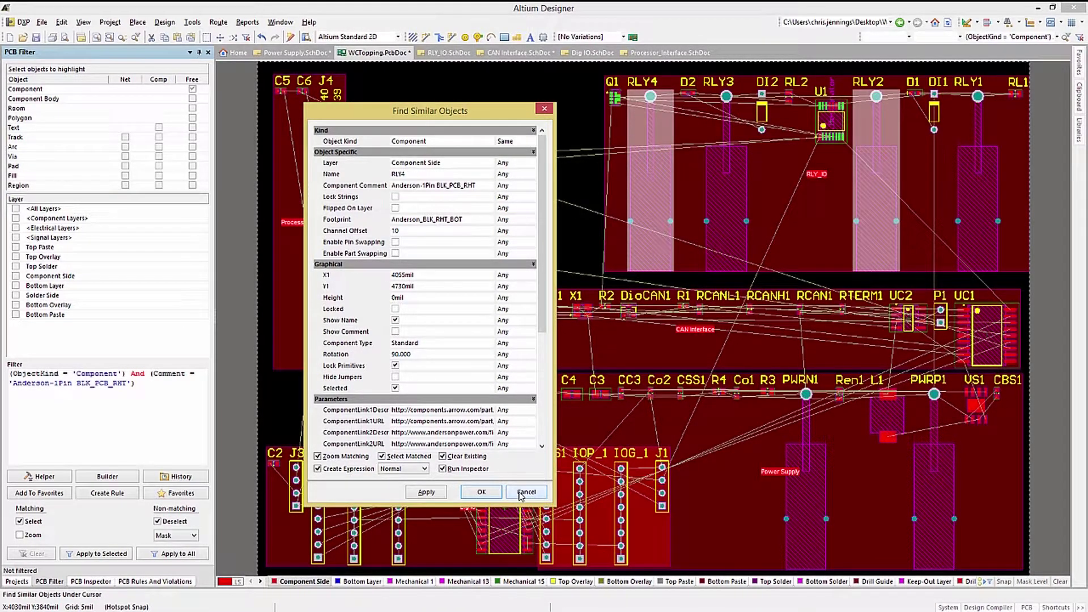
left_click(517, 222)
left_click(517, 222)
left_click(517, 237)
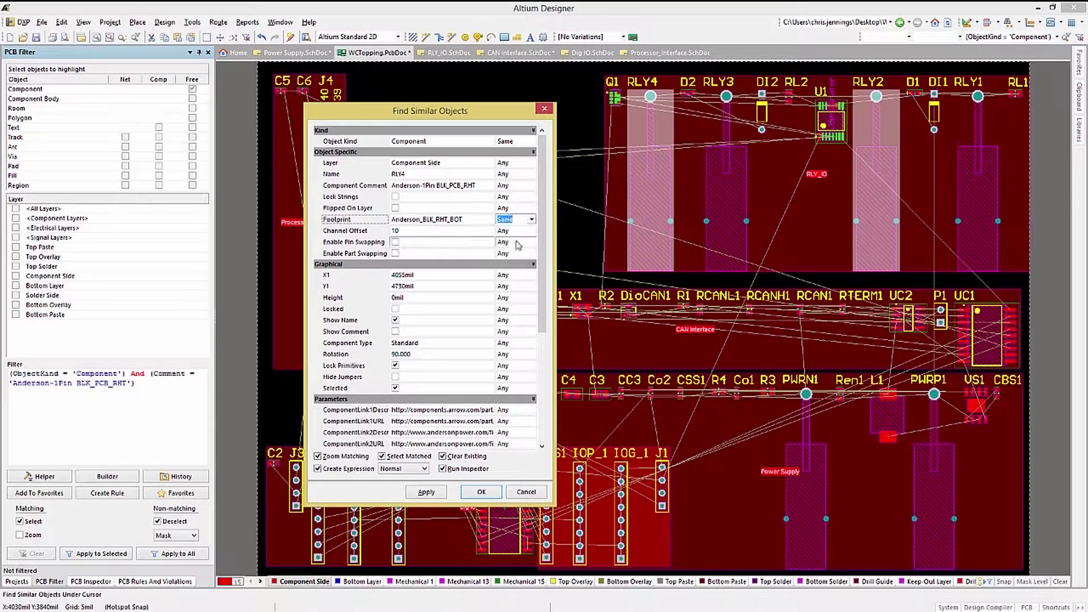
left_click(482, 493)
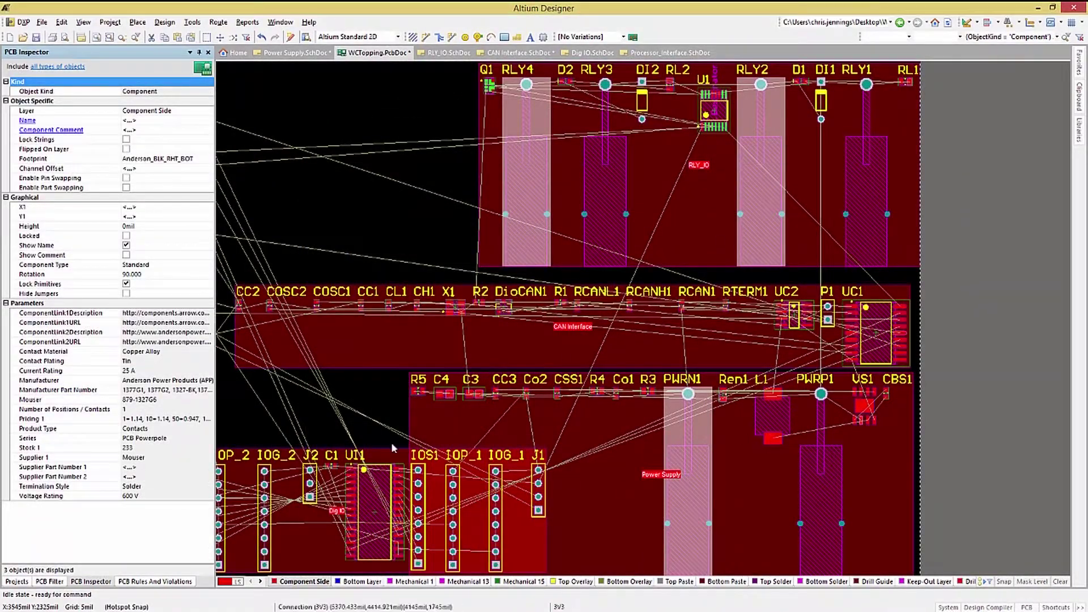
left_click(49, 582)
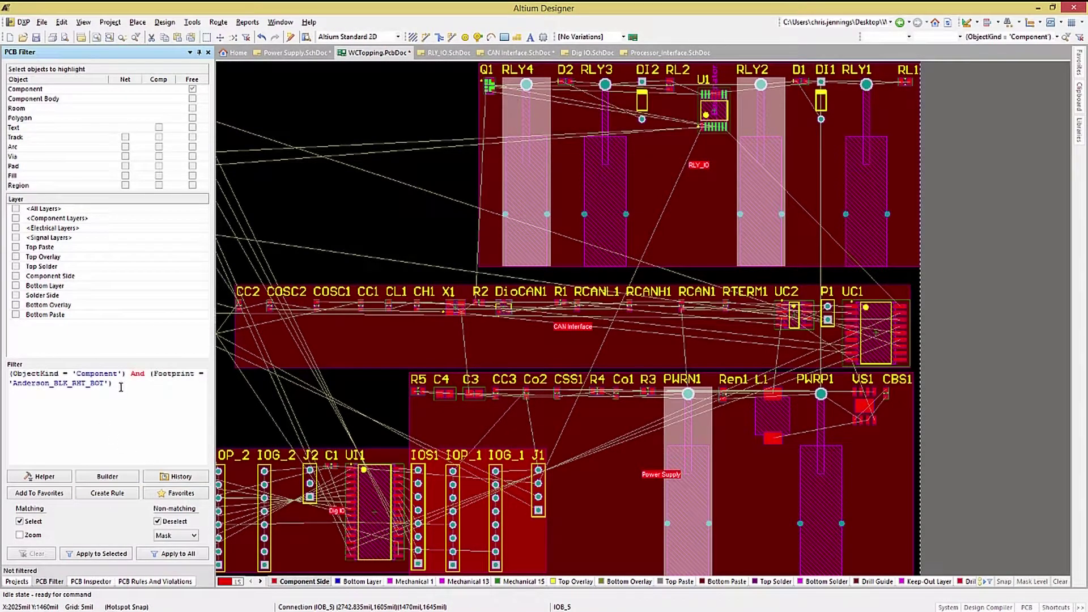
Step: Create a Component Clearance Constraint rule from the Anderson_BLK_RHT_BOT filter expression
left_click_drag(119, 384, 8, 374)
key("ctrl+c")
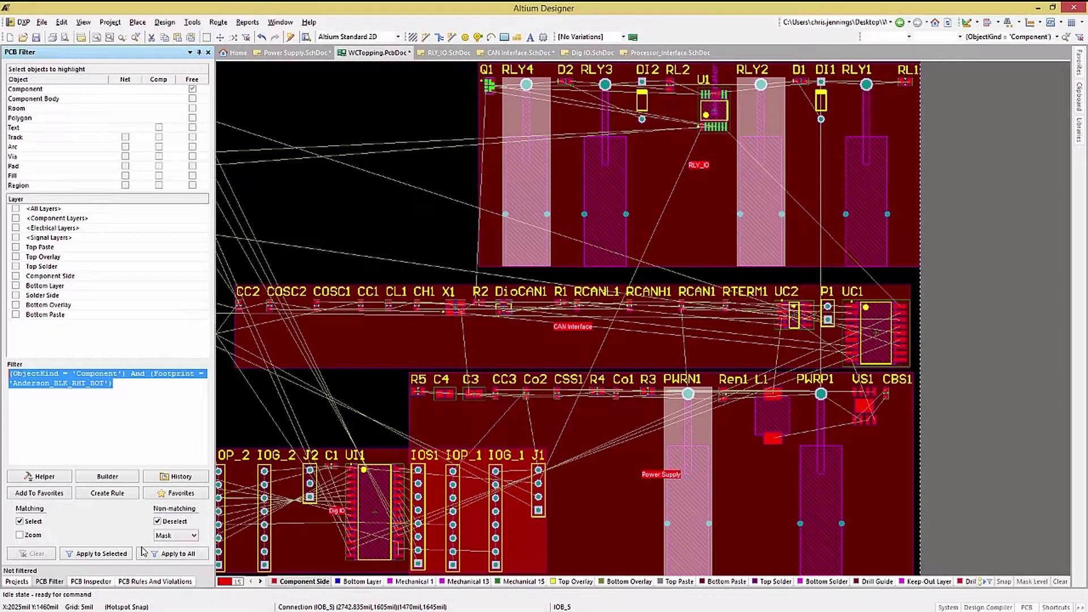
left_click(107, 493)
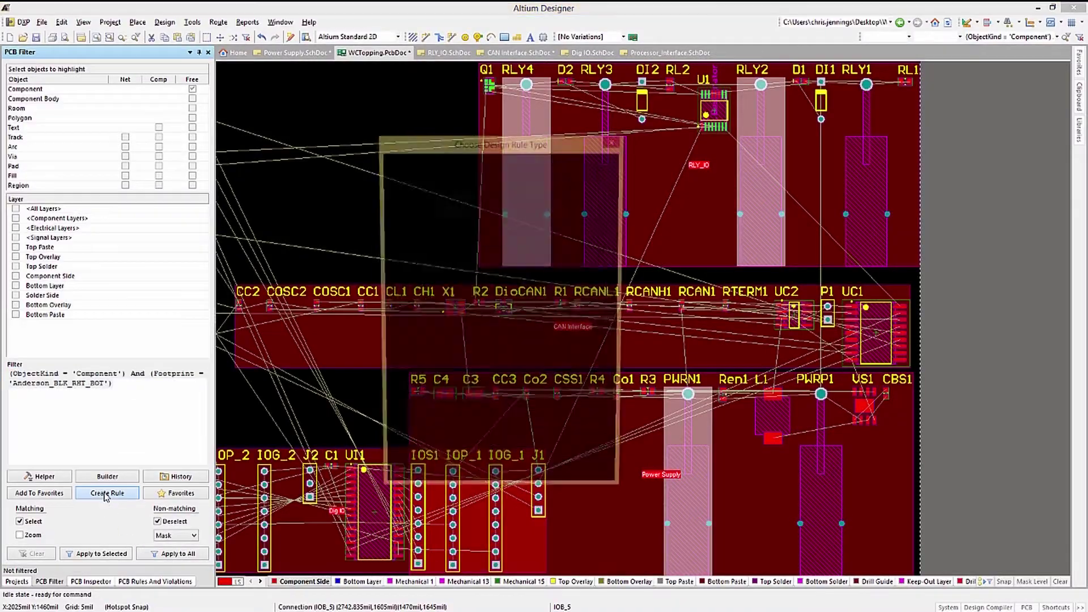
left_click_drag(604, 275, 617, 451)
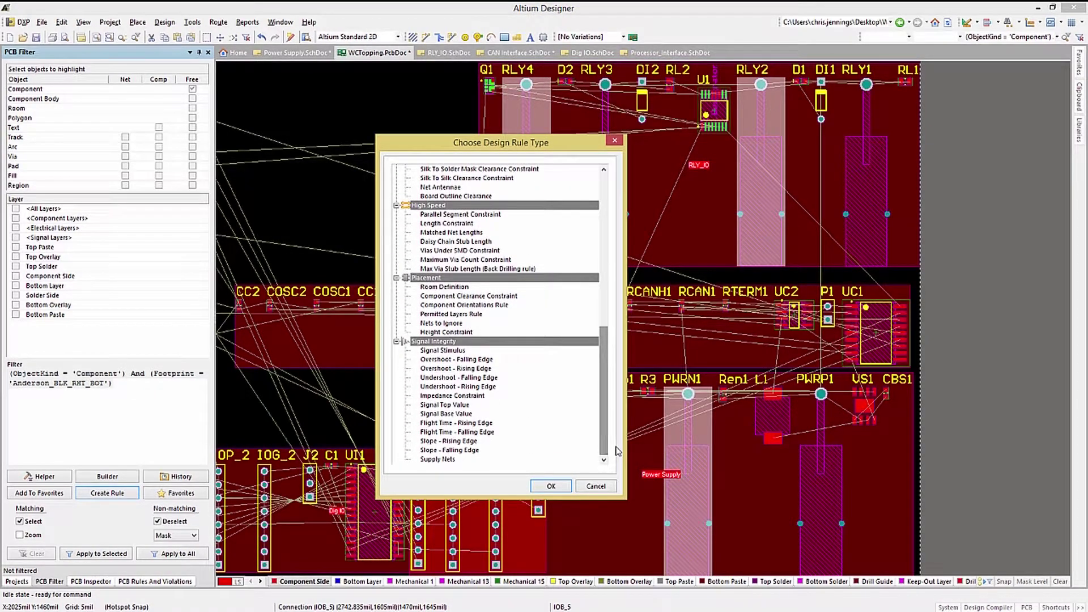
left_click(464, 297)
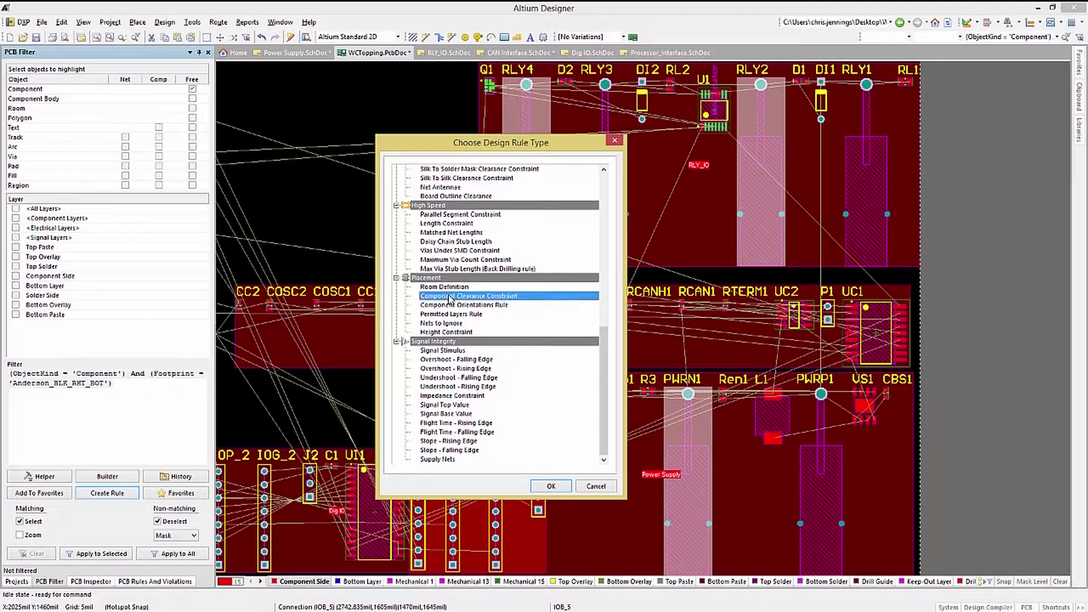
scroll(462, 353, "up", 2)
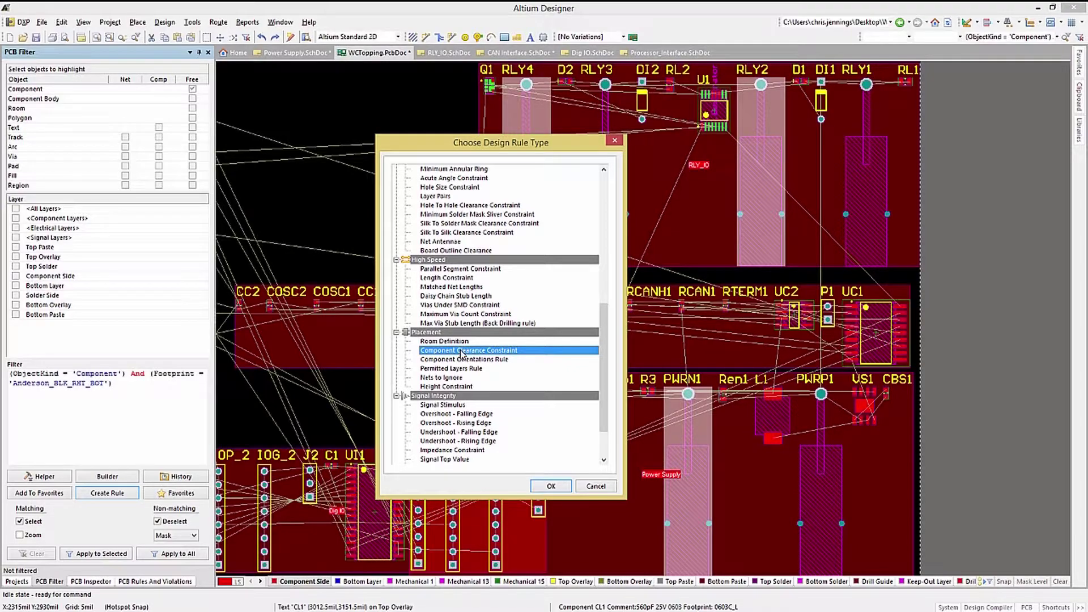
left_click(551, 486)
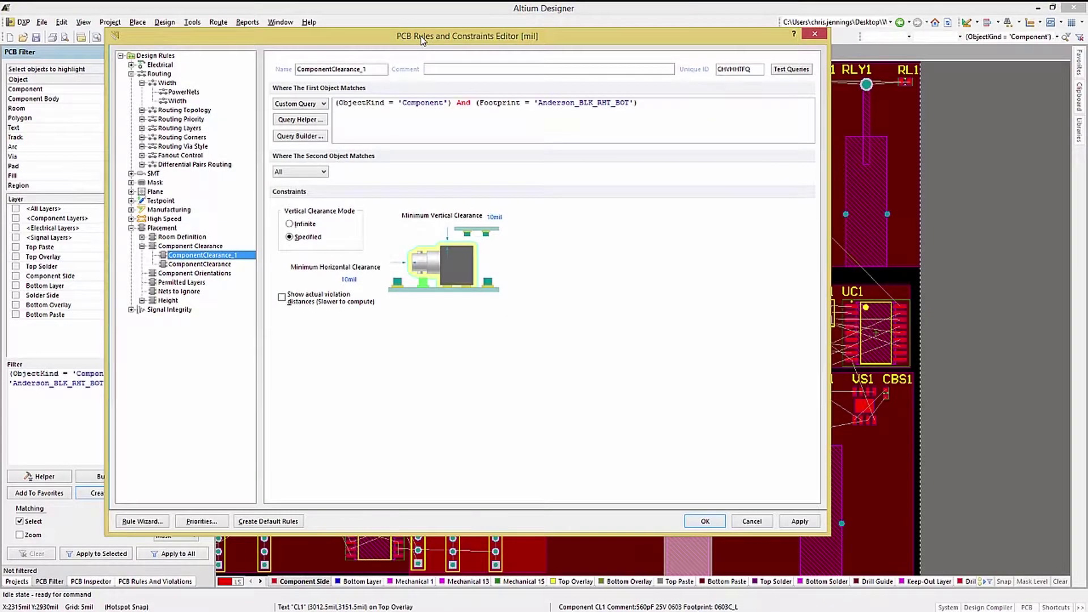
Step: Name the rule Anderson and set its second object to a custom Anderson_Red_RHT_BOT footprint query
left_click_drag(378, 69, 299, 69)
type("Anderson")
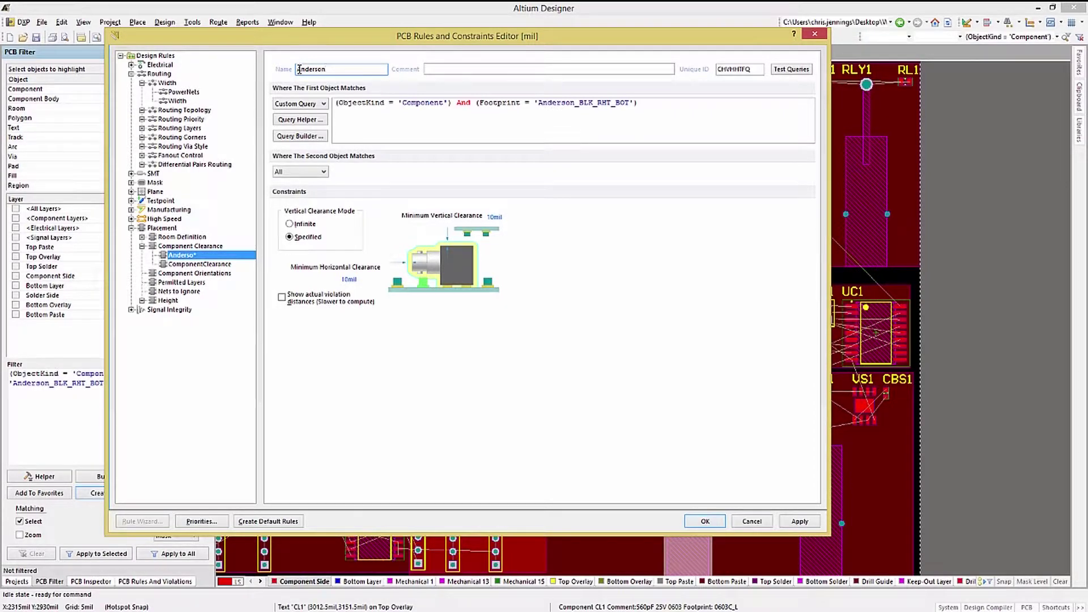
left_click(322, 172)
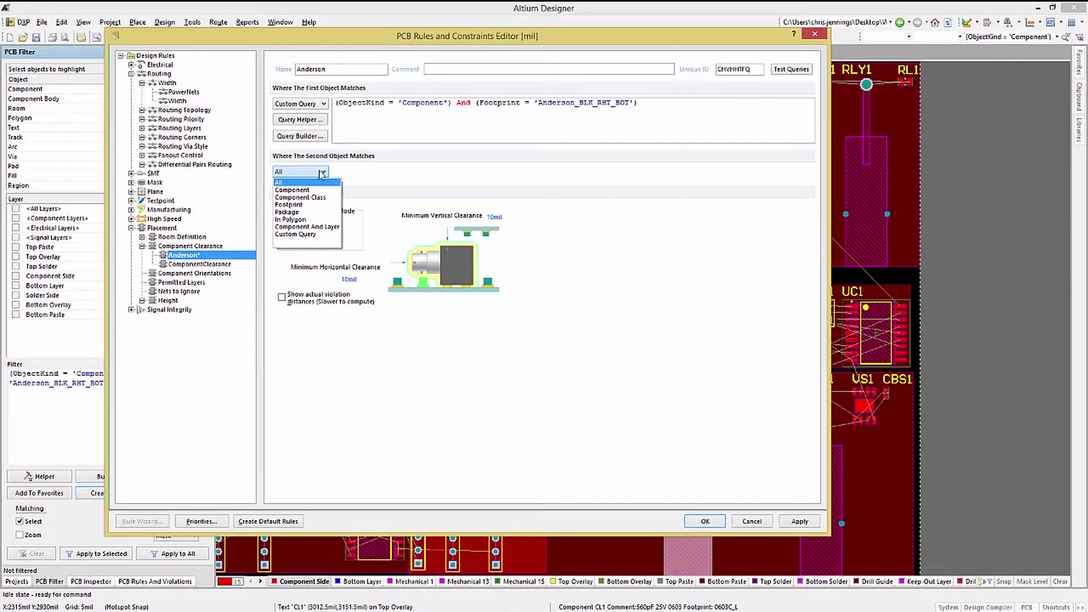
left_click(317, 233)
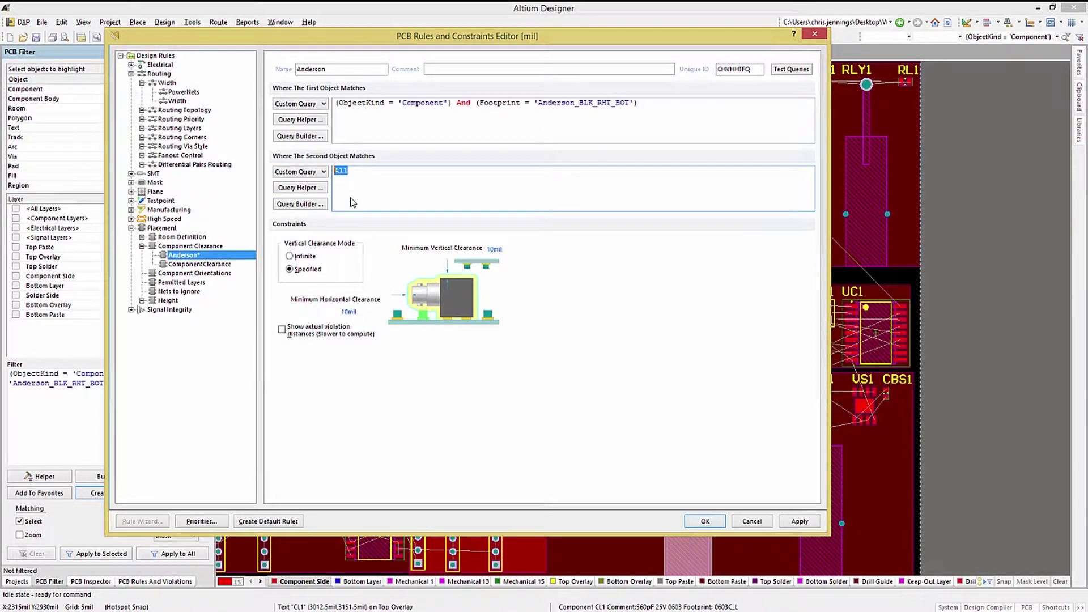
key("ctrl+v")
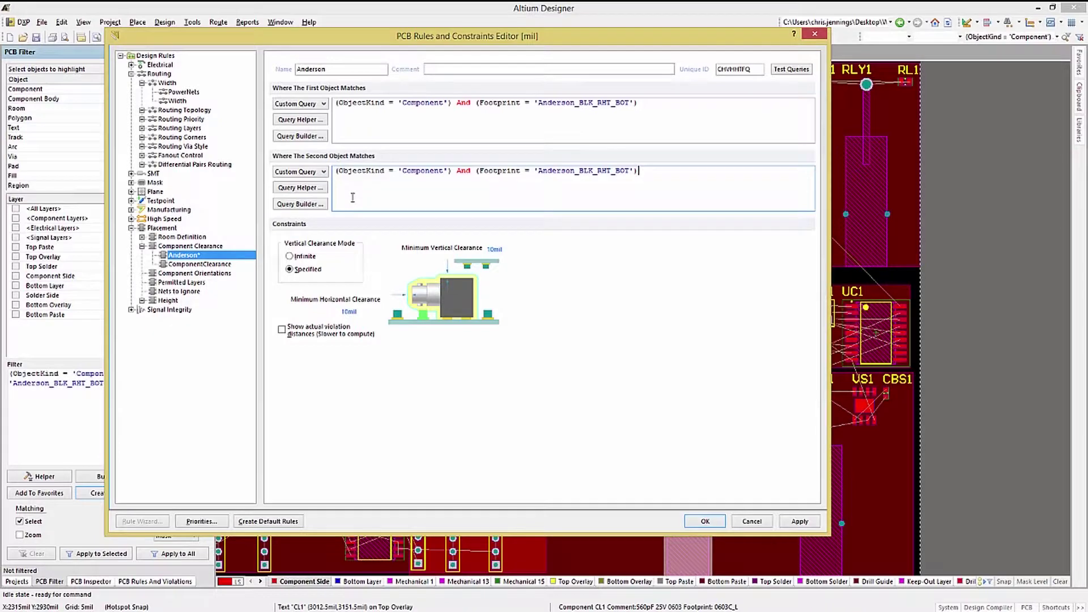
left_click(594, 170)
key("BackSpace")
key("BackSpace")
key("BackSpace")
type("Red")
left_click(665, 195)
Step: Set the rule's minimum horizontal clearance to -5mil
left_click_drag(735, 43, 621, 50)
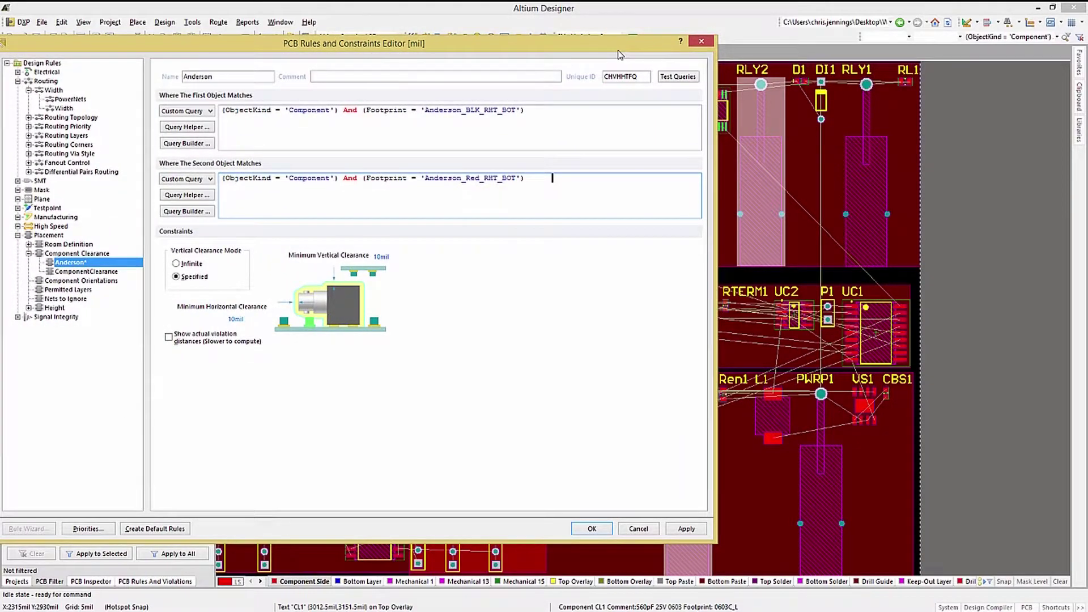
left_click(244, 319)
key("BackSpace")
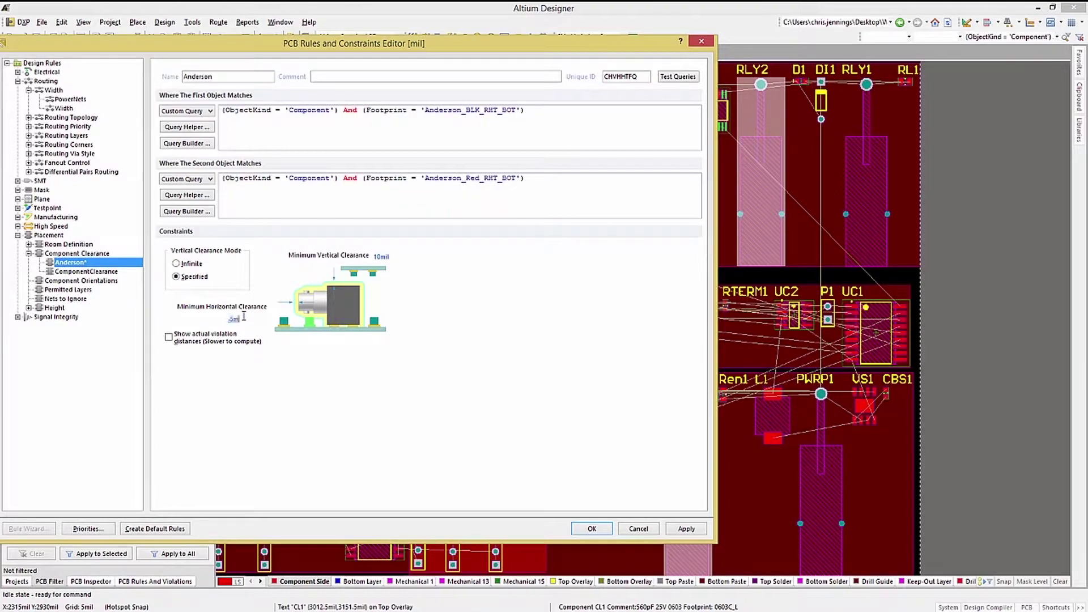
type("-5mil")
left_click_drag(602, 52, 40, 91)
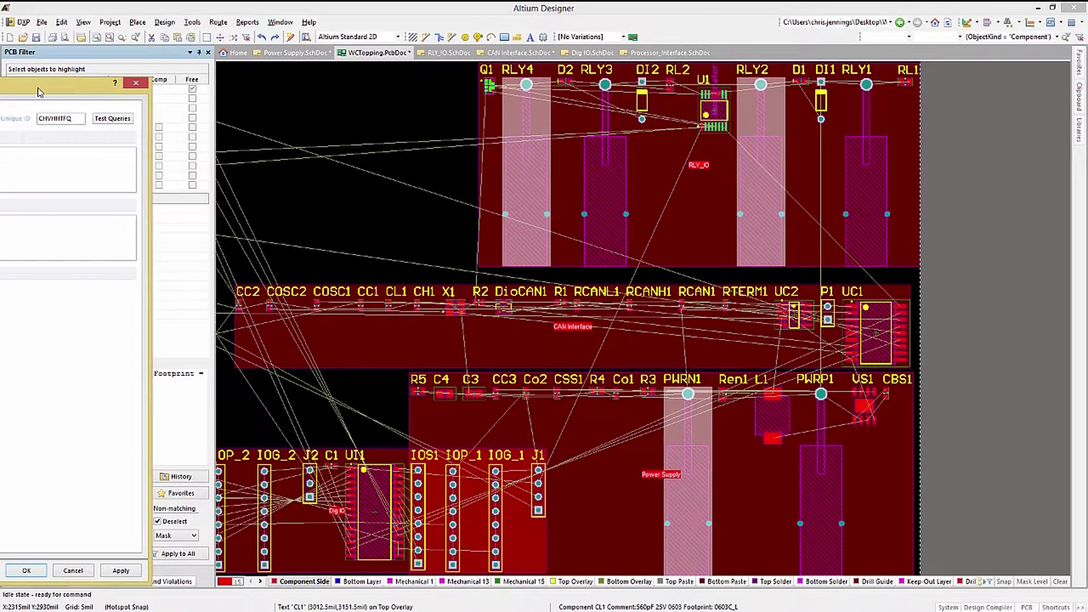
left_click(113, 119)
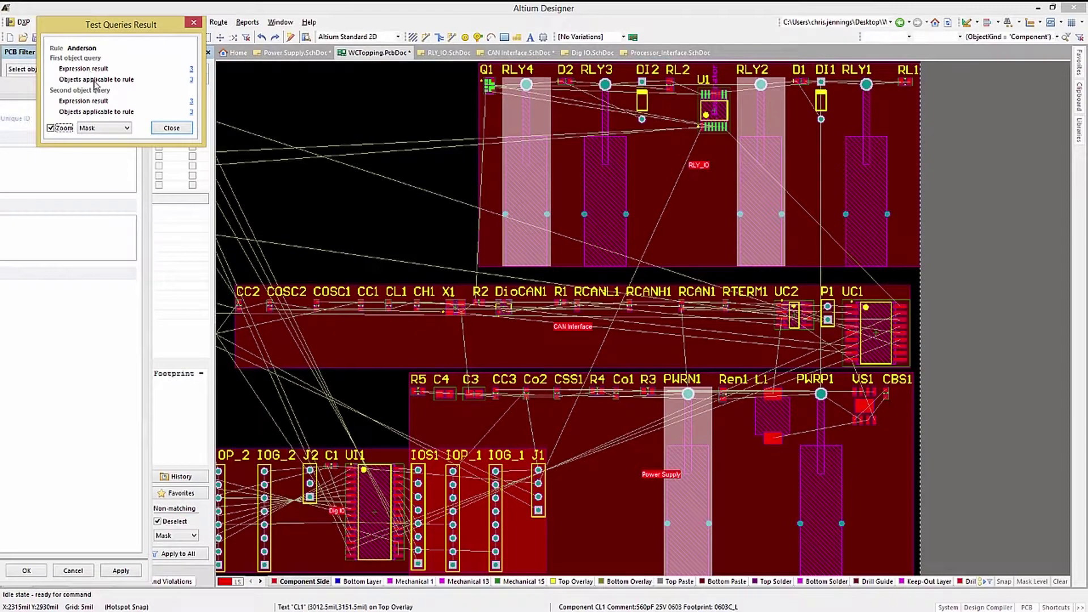
left_click(192, 70)
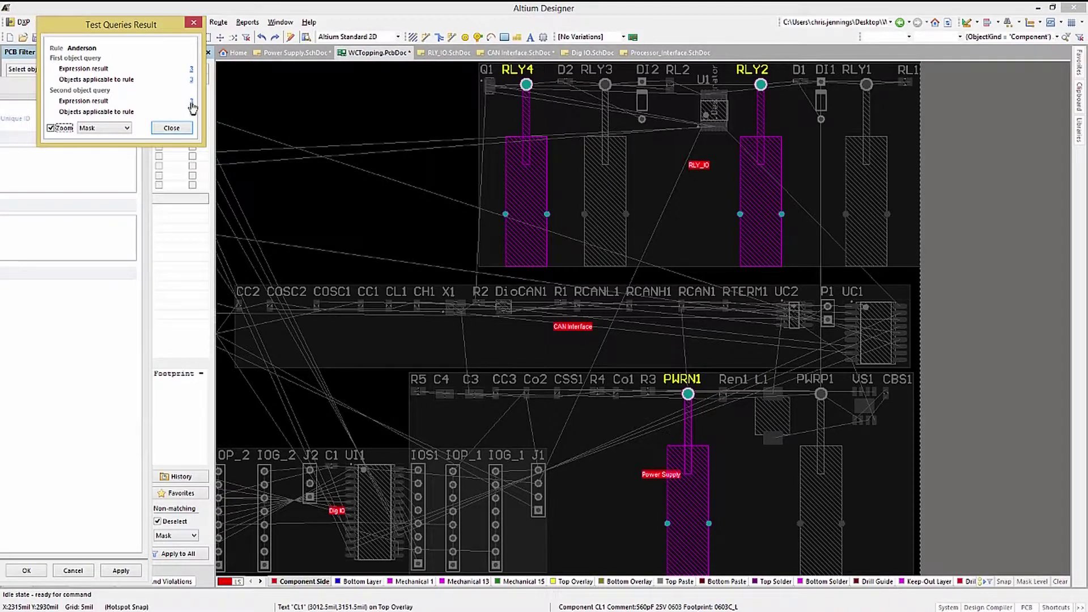
left_click(191, 103)
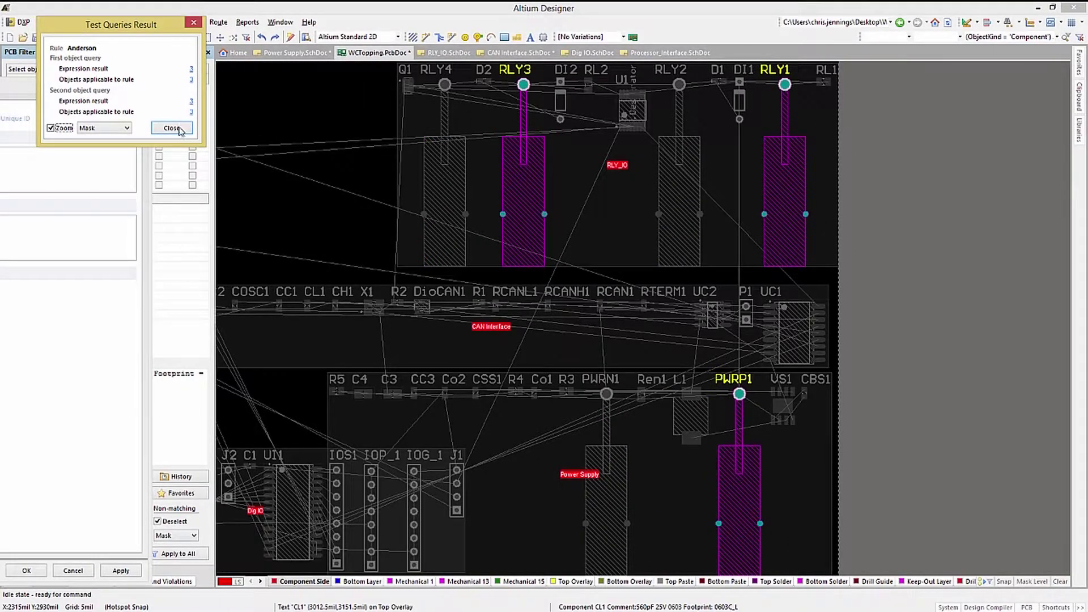
left_click(172, 128)
Step: Close the rules editor and move D2 from between RLY4 and RLY3 to below DI2
left_click(692, 513)
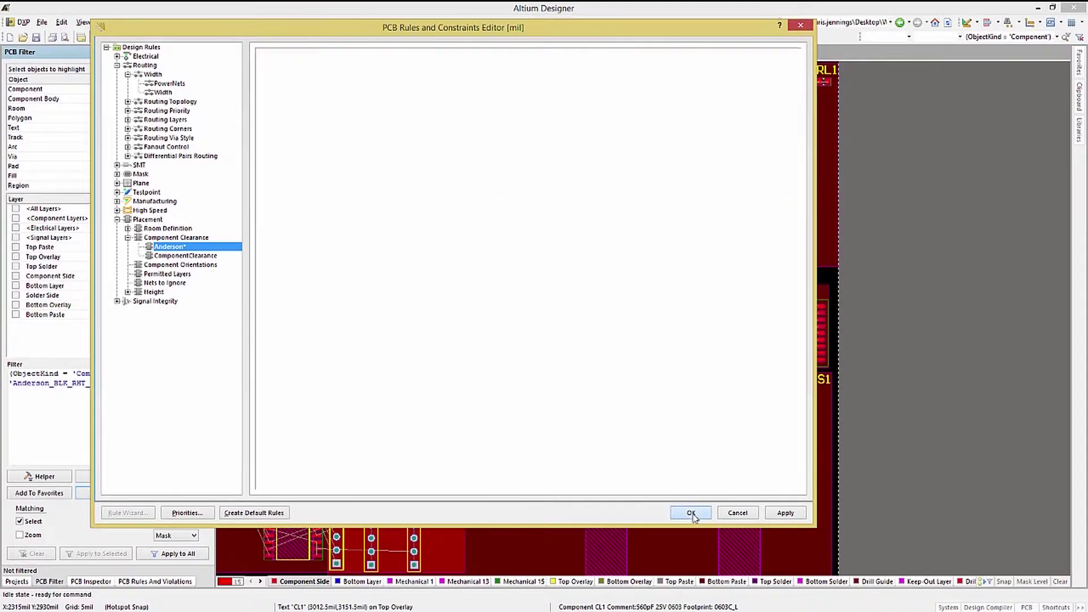
left_click_drag(485, 81, 597, 152)
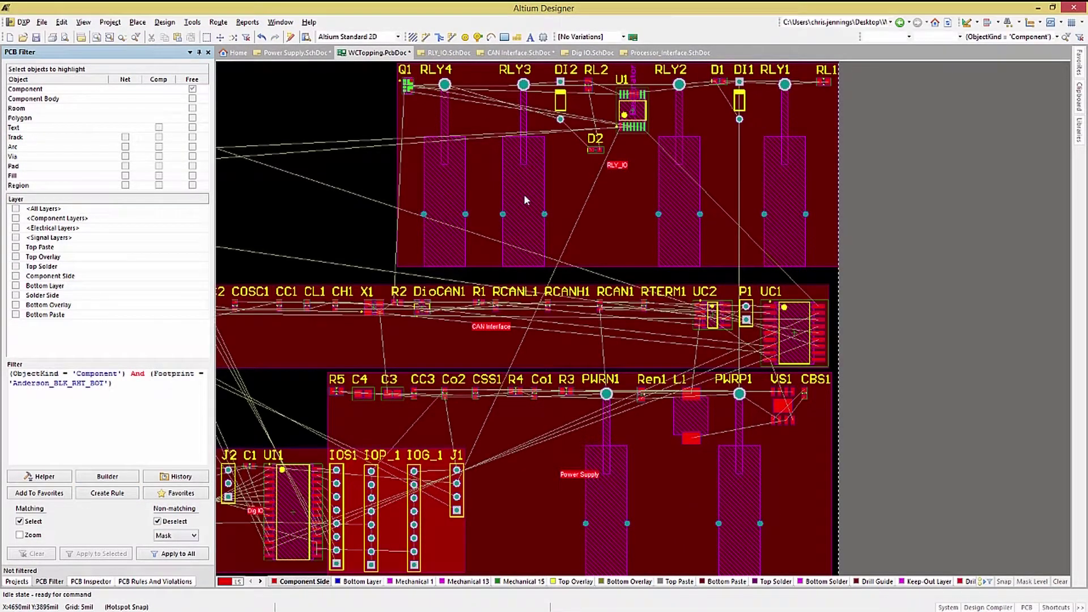
left_click_drag(524, 194, 487, 85)
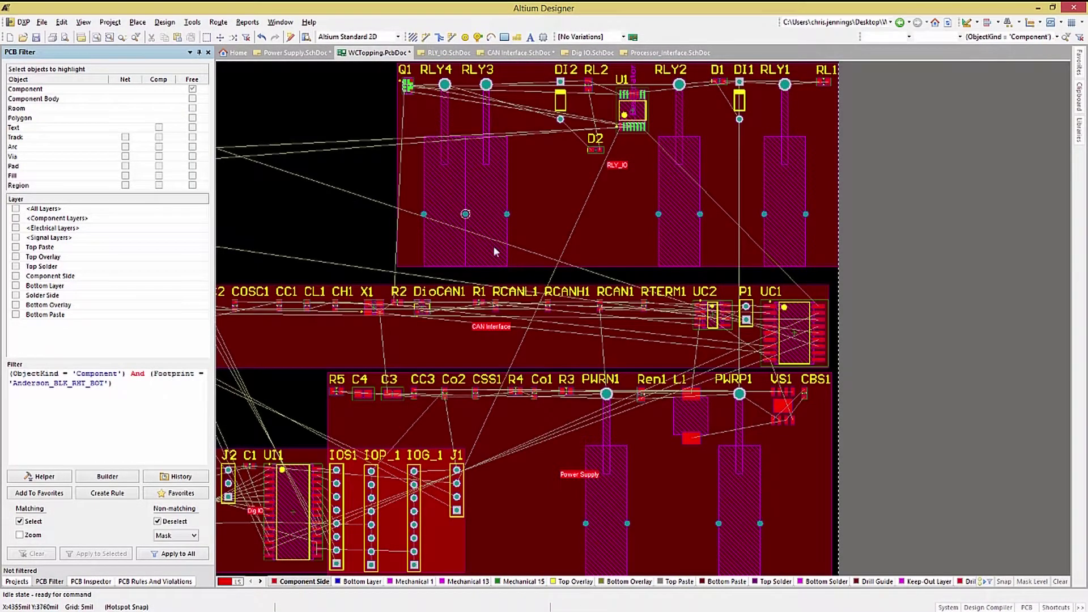
scroll(459, 222, "up", 6, "ctrl")
scroll(459, 224, "up", 3)
Step: Inspect the short-circuit violation on the MH pad, then zoom out to the whole board
right_click(514, 281)
left_click(517, 276)
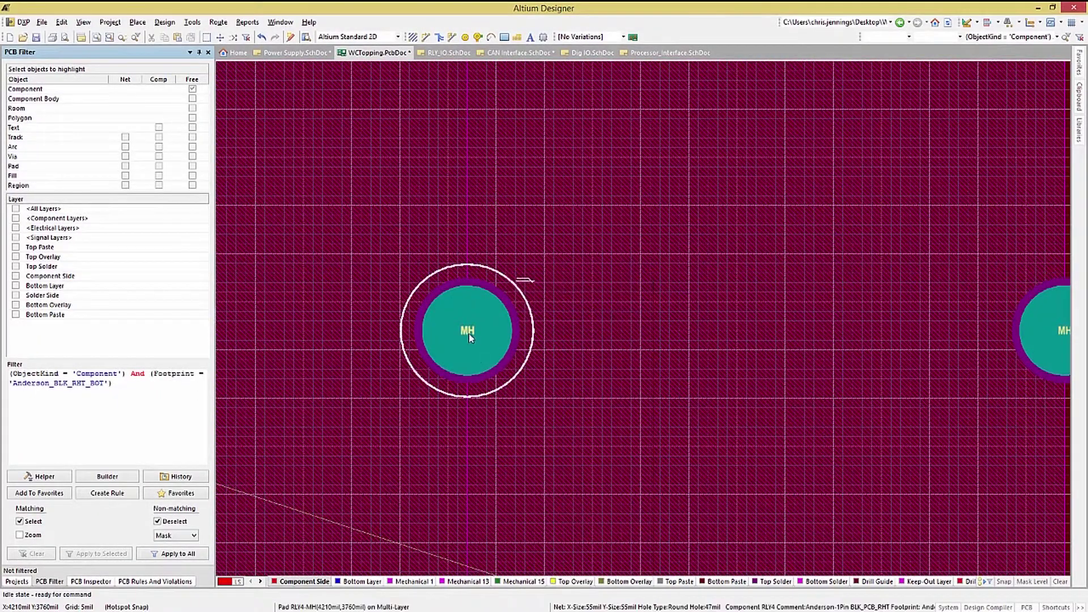
right_click(470, 320)
mouse_move(517, 575)
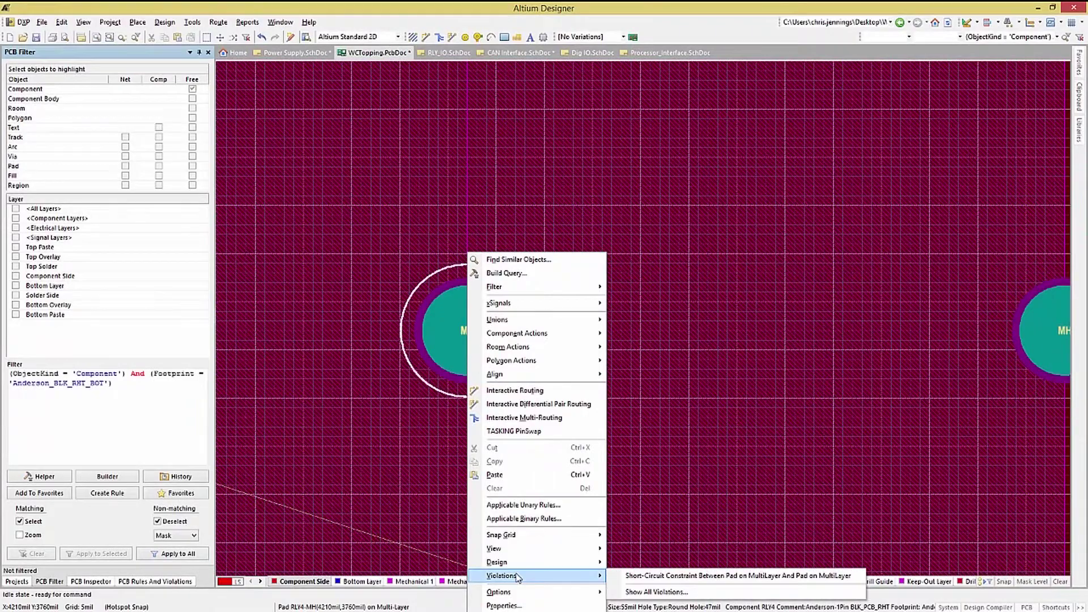
left_click(693, 576)
left_click(623, 407)
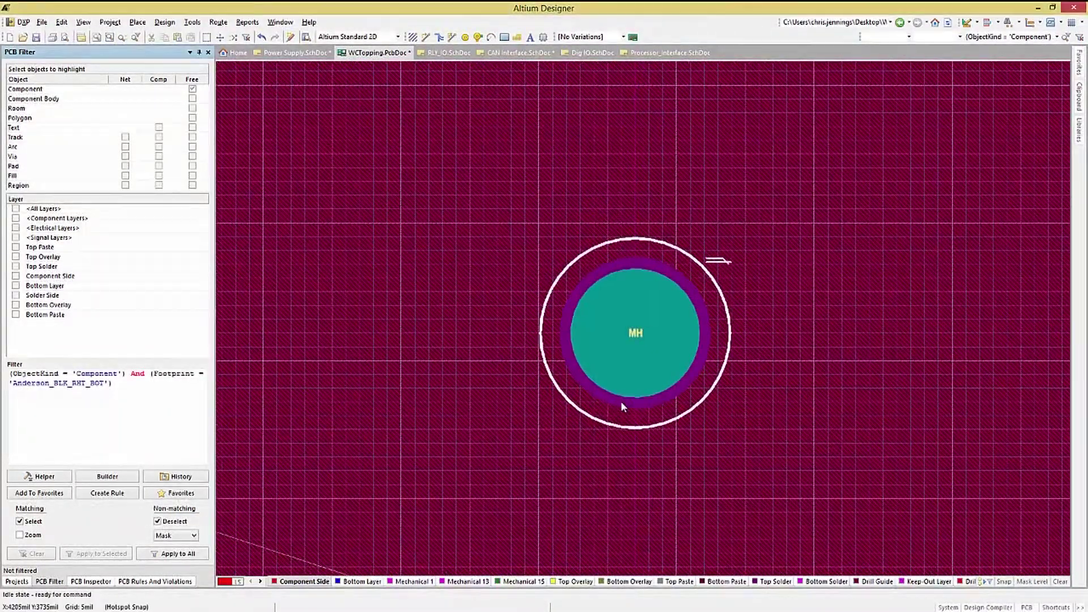
scroll(622, 406, "down", 5, "ctrl")
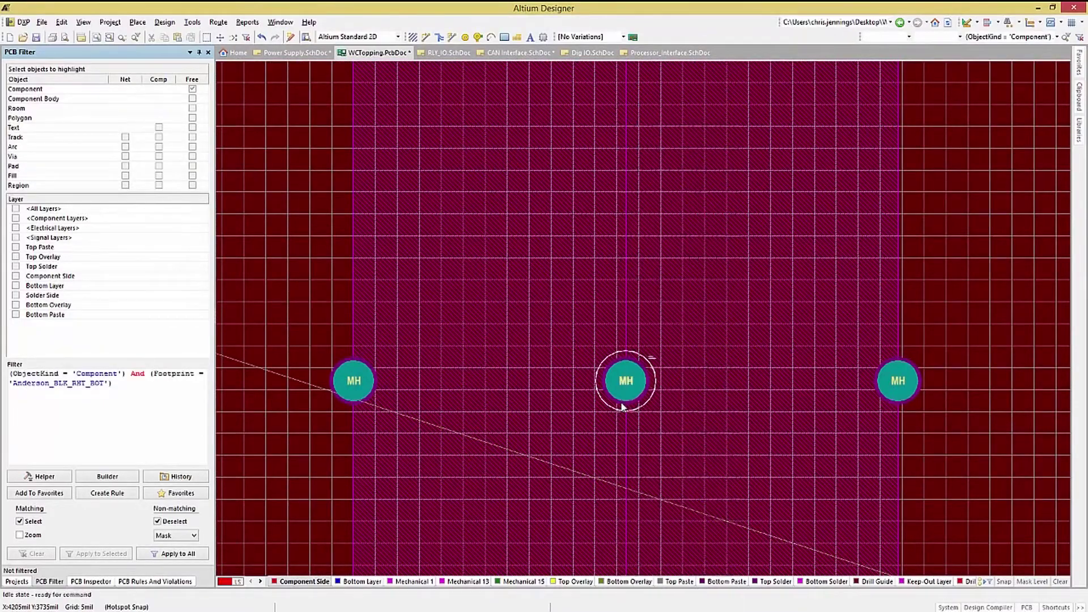
key("ctrl+Page_Down")
scroll(623, 407, "down", 1, "ctrl")
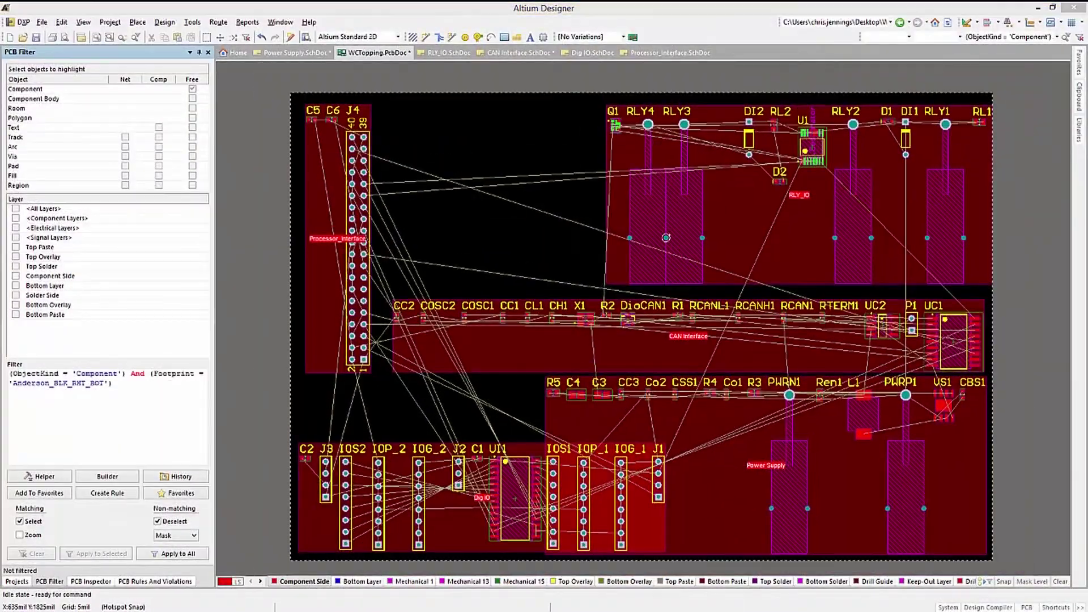
Step: In the Rule Wizard, define Width Constraint rule PwrWidth commented 'Need wider traces for power'
left_click(165, 23)
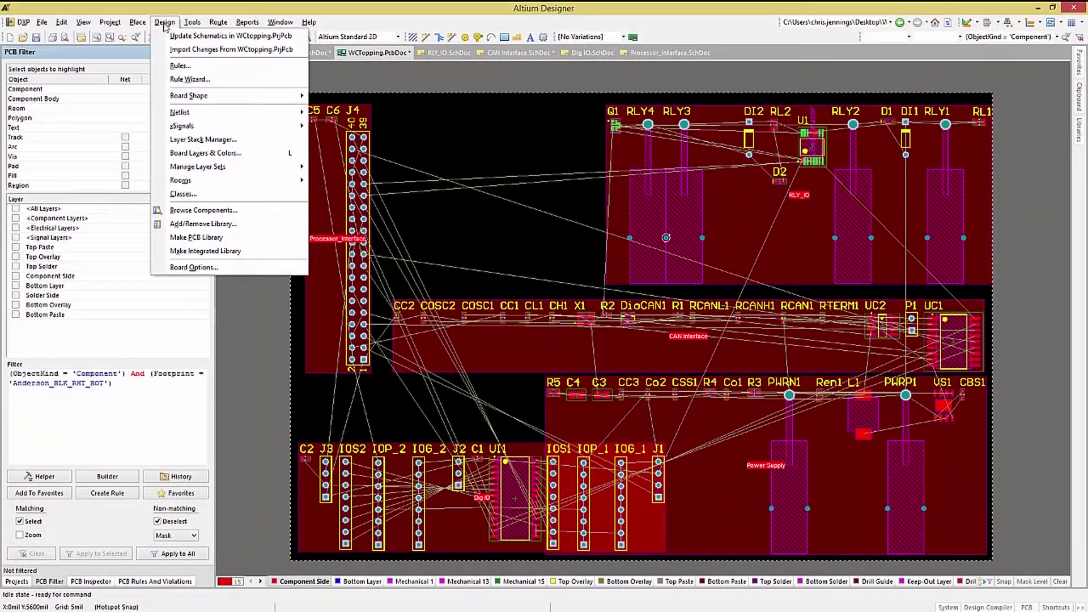
left_click(182, 81)
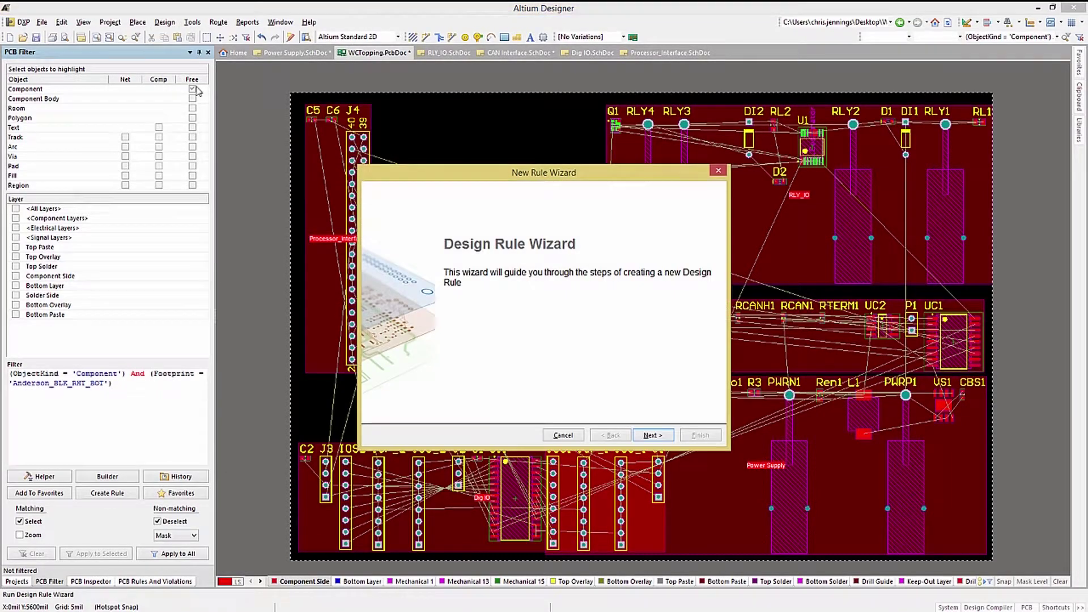
left_click(654, 435)
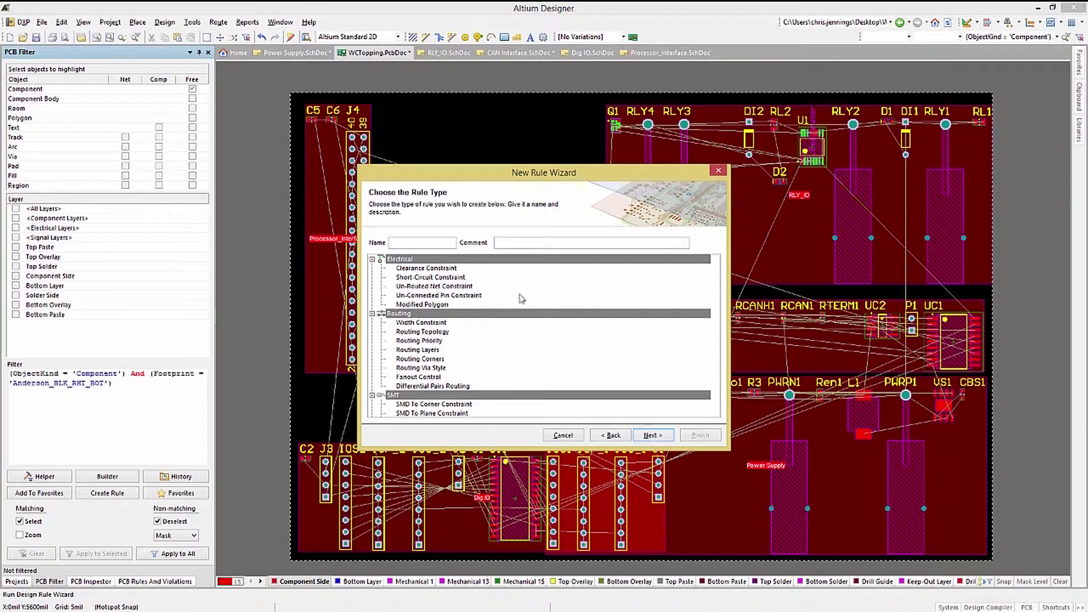
left_click(452, 243)
type("PwrWidth")
left_click(539, 241)
type("Need wi")
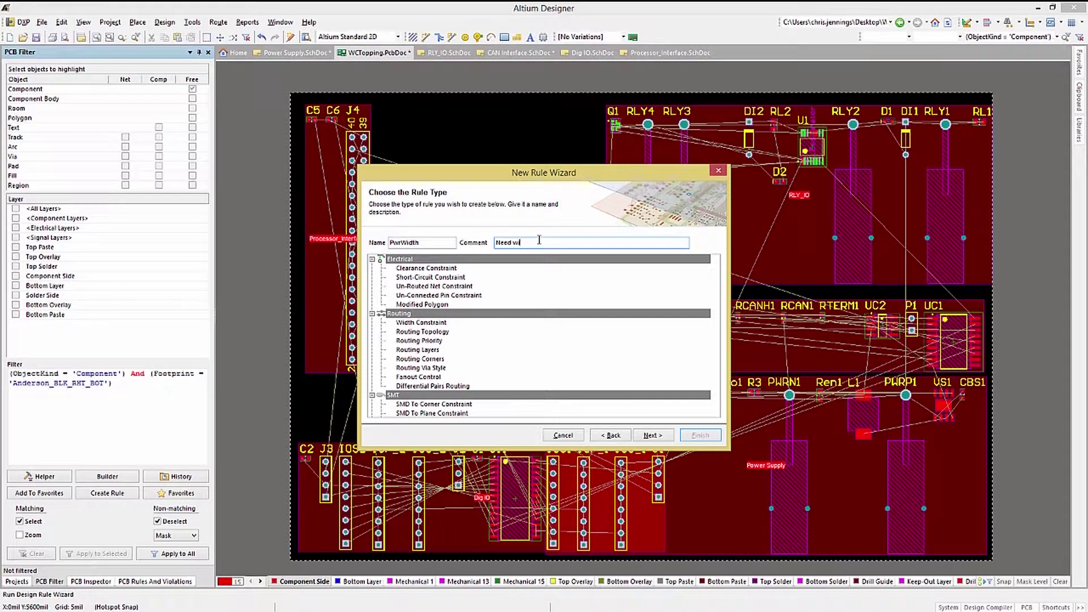
type("der traces for power")
left_click(420, 323)
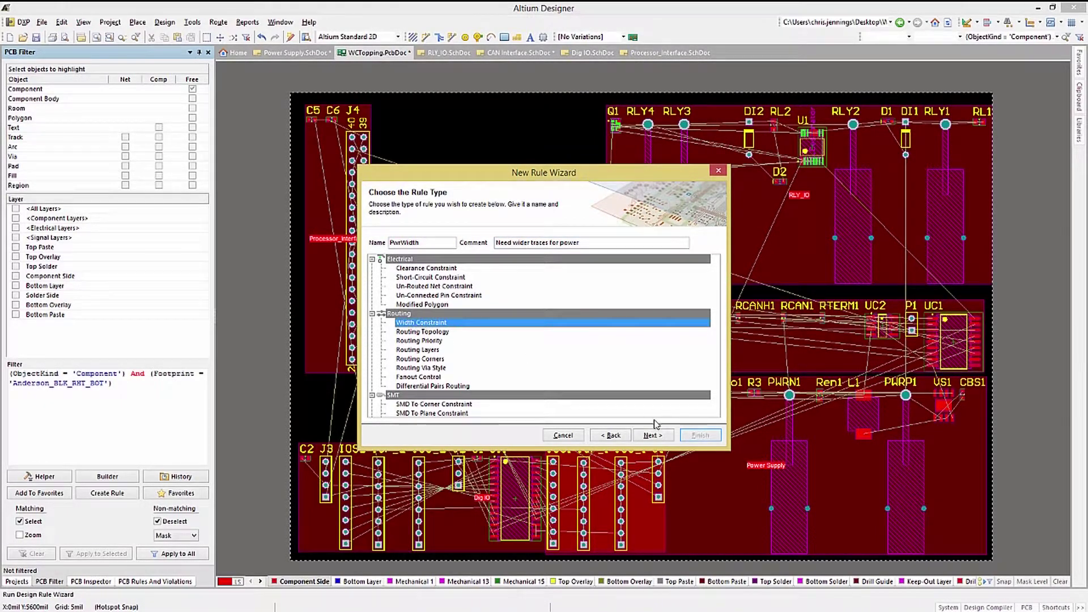
left_click(652, 437)
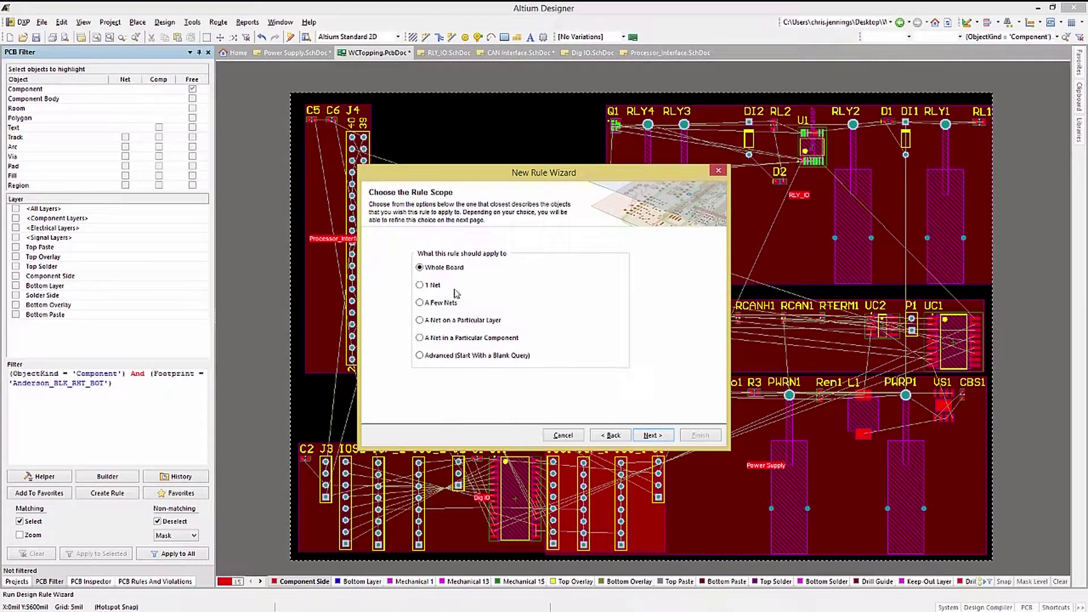
Step: Scope the rule with Belongs to Net conditions for the 5V and 12V nets
left_click(435, 286)
left_click(655, 437)
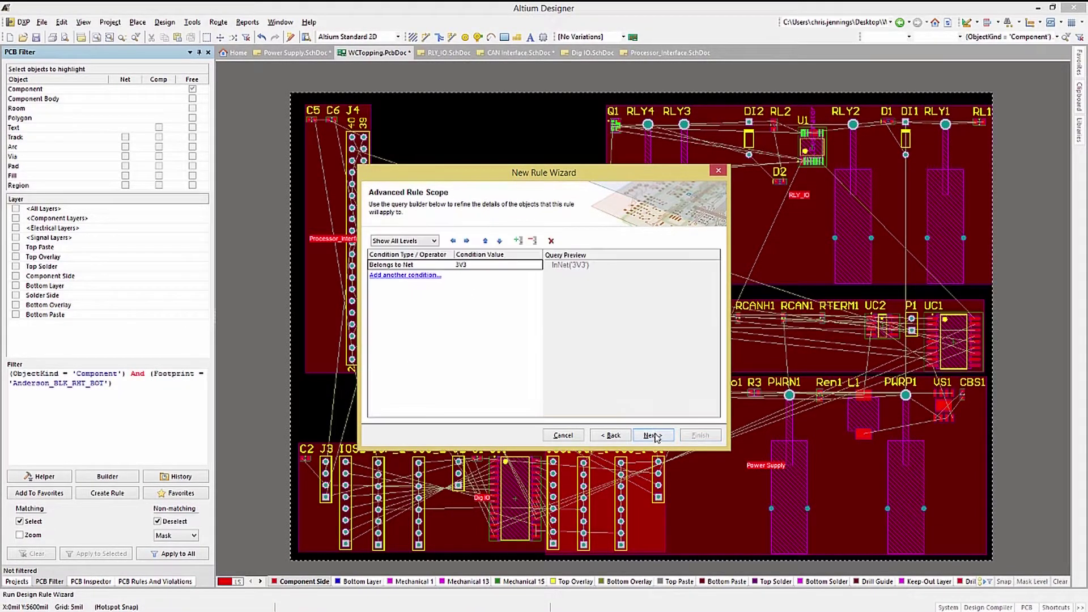
left_click(511, 264)
left_click(538, 265)
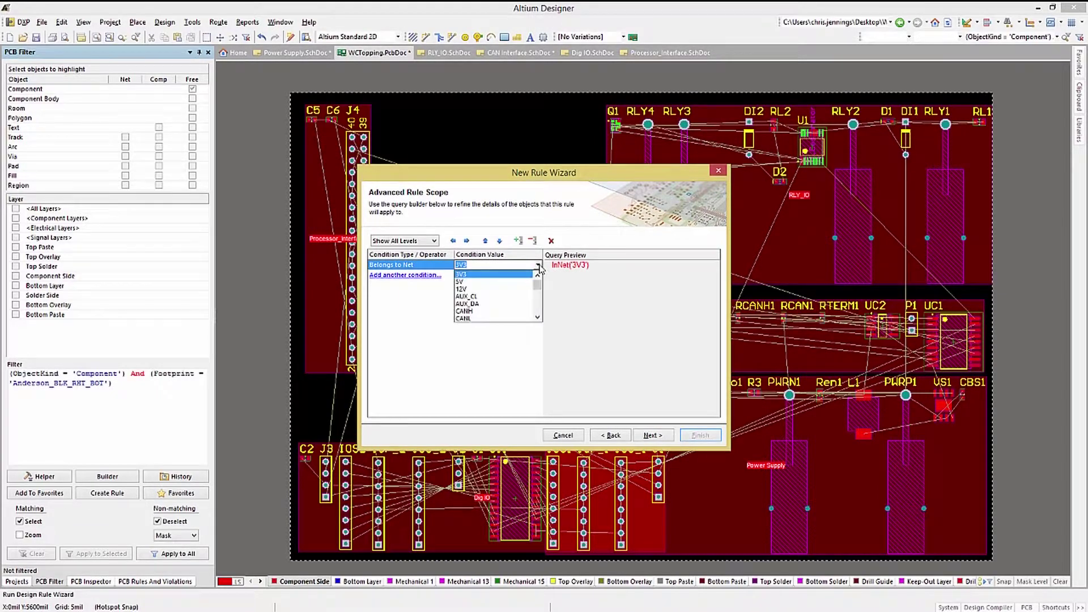
left_click(484, 289)
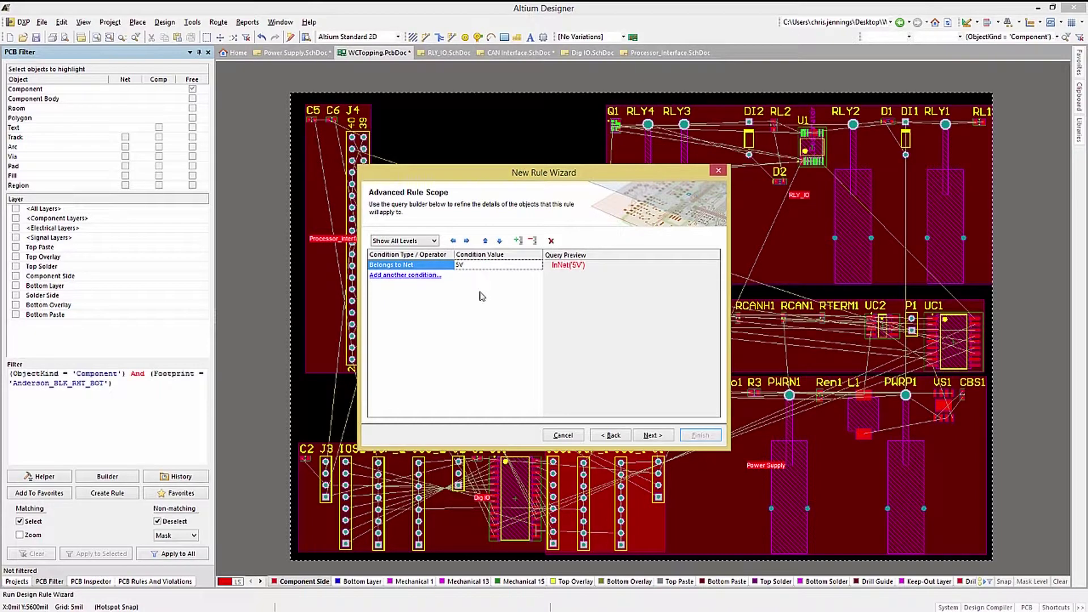
left_click(407, 276)
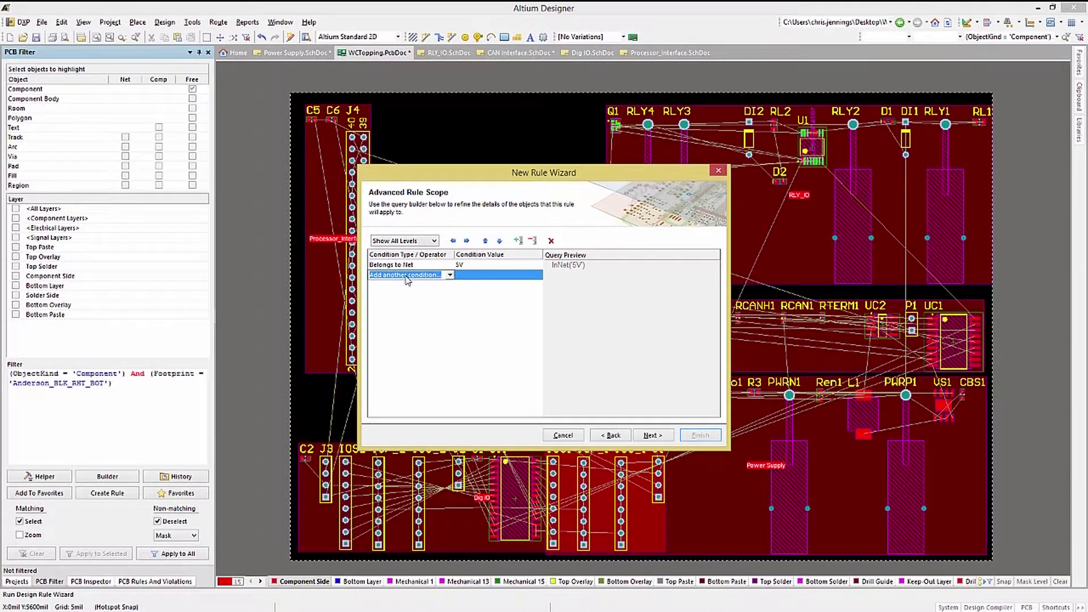
left_click(450, 275)
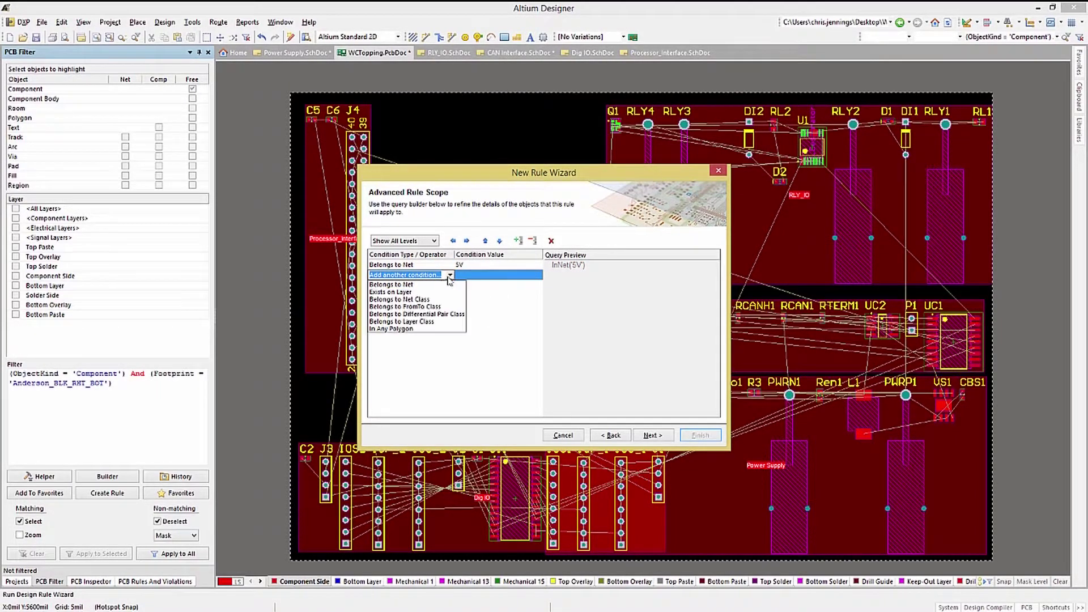
left_click(418, 285)
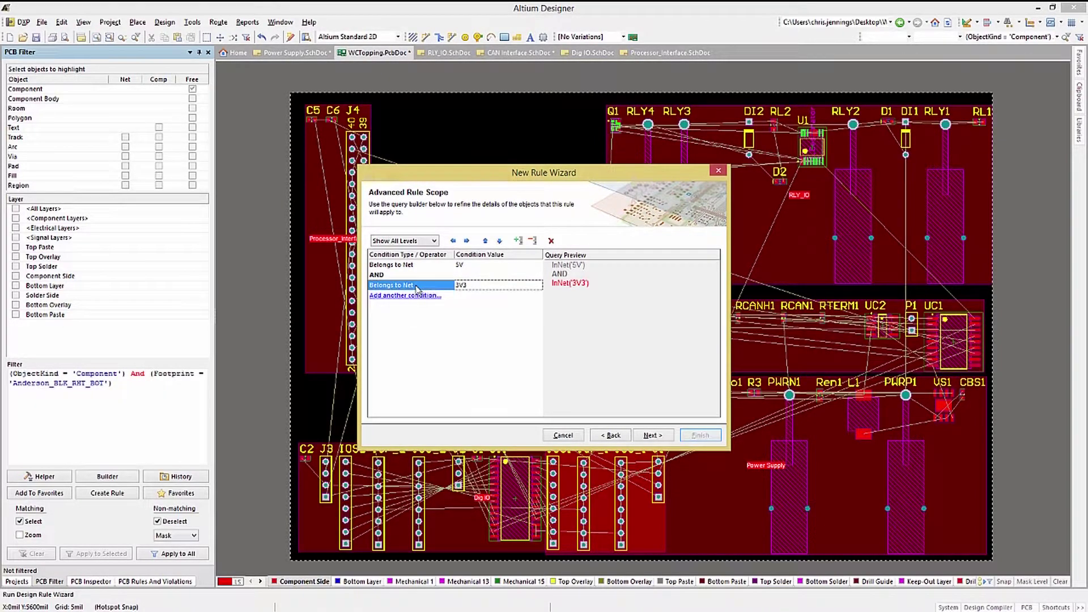
left_click(518, 284)
left_click(538, 285)
left_click(484, 310)
Step: Change the joining operator to OR and group both net conditions in brackets
left_click(383, 276)
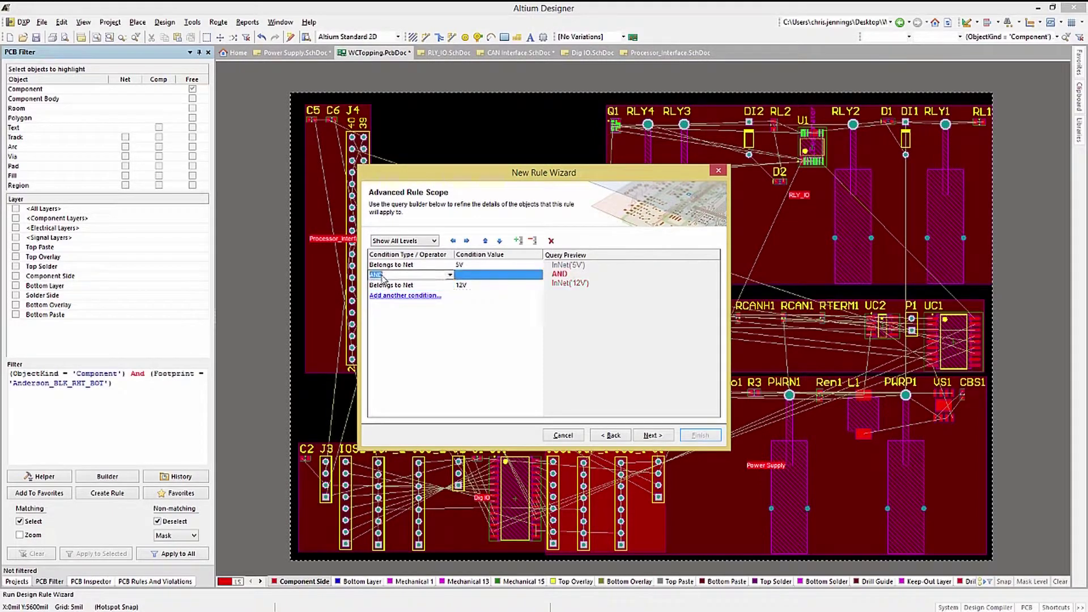
left_click(450, 275)
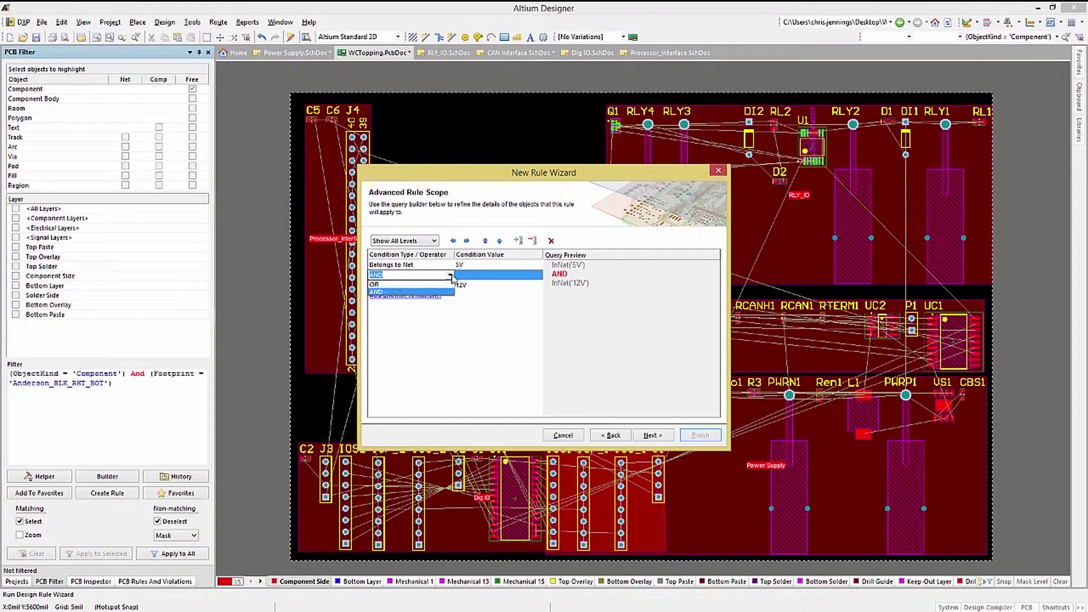
left_click(396, 290)
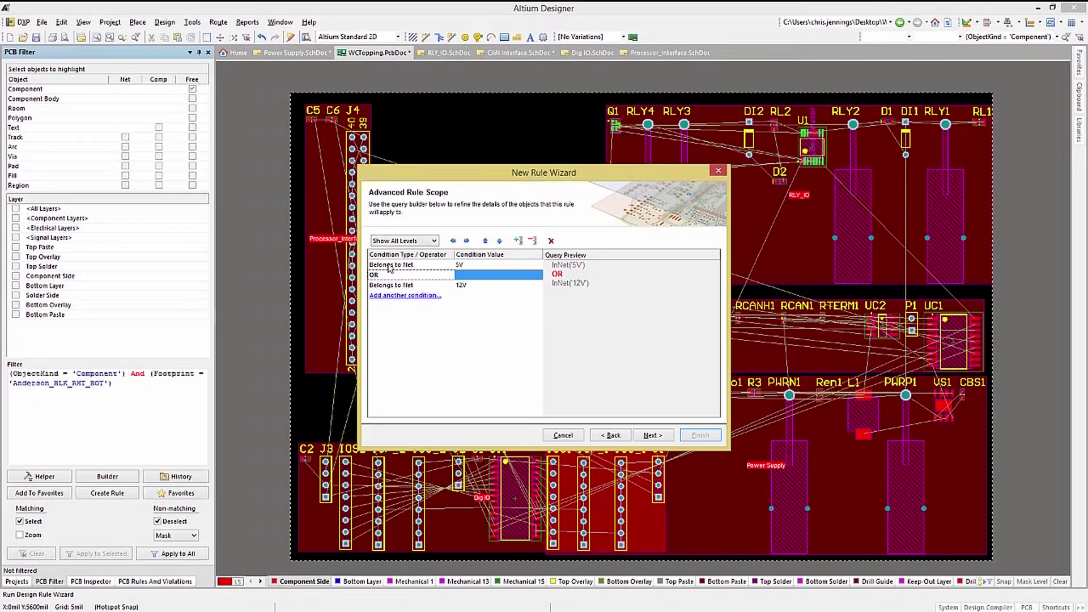
left_click(389, 266)
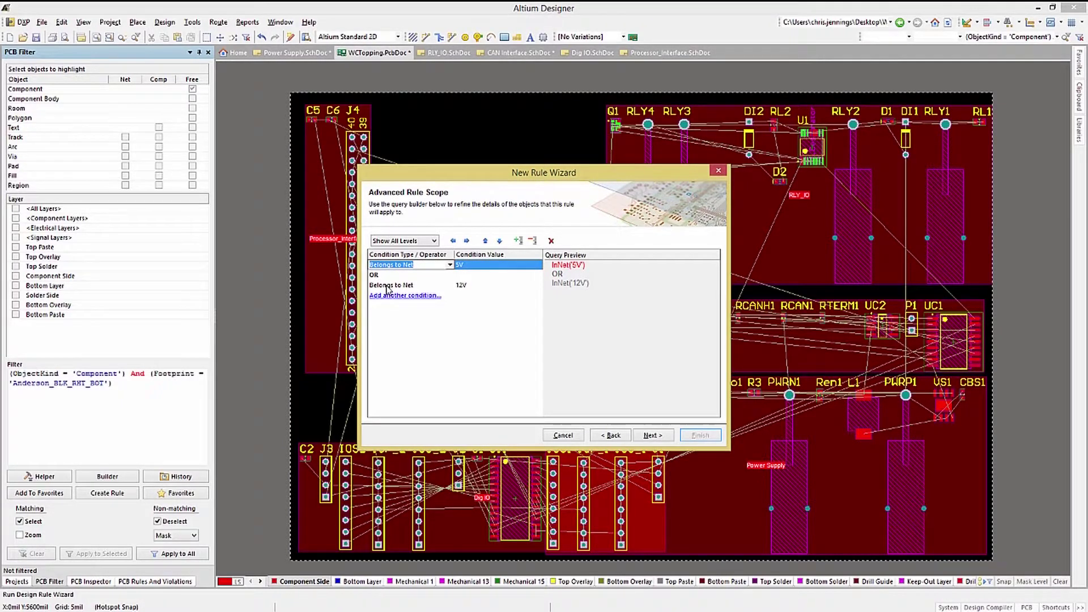
left_click(388, 287, "shift")
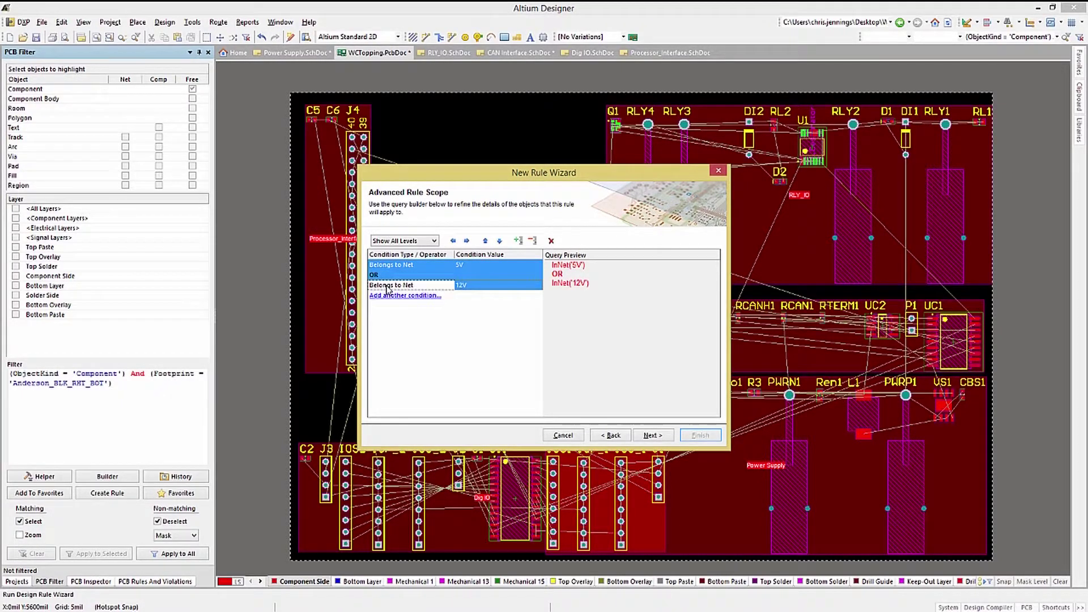
left_click(467, 241)
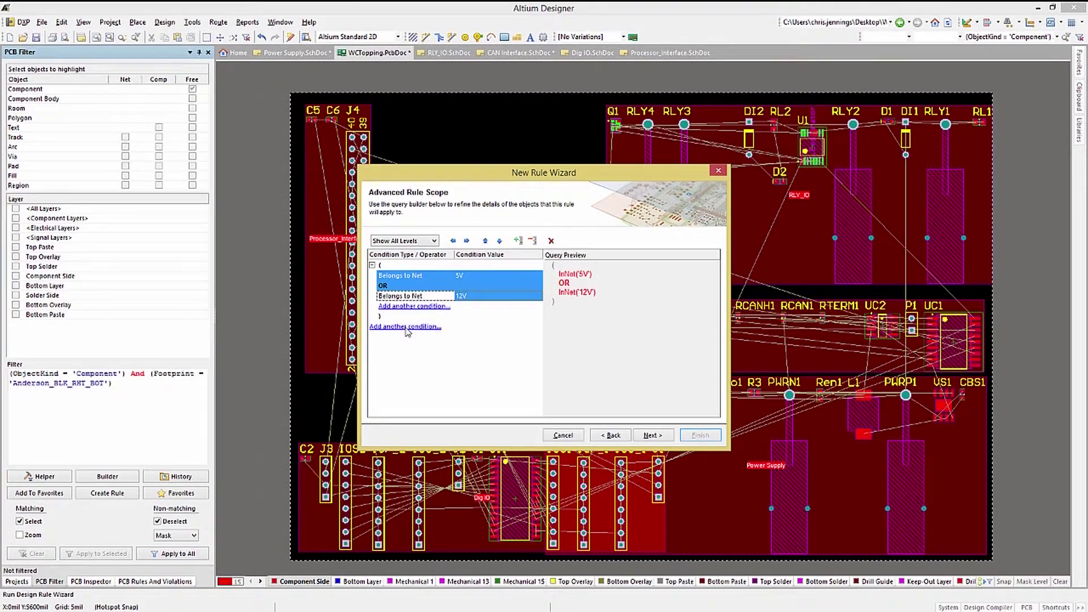
left_click(651, 435)
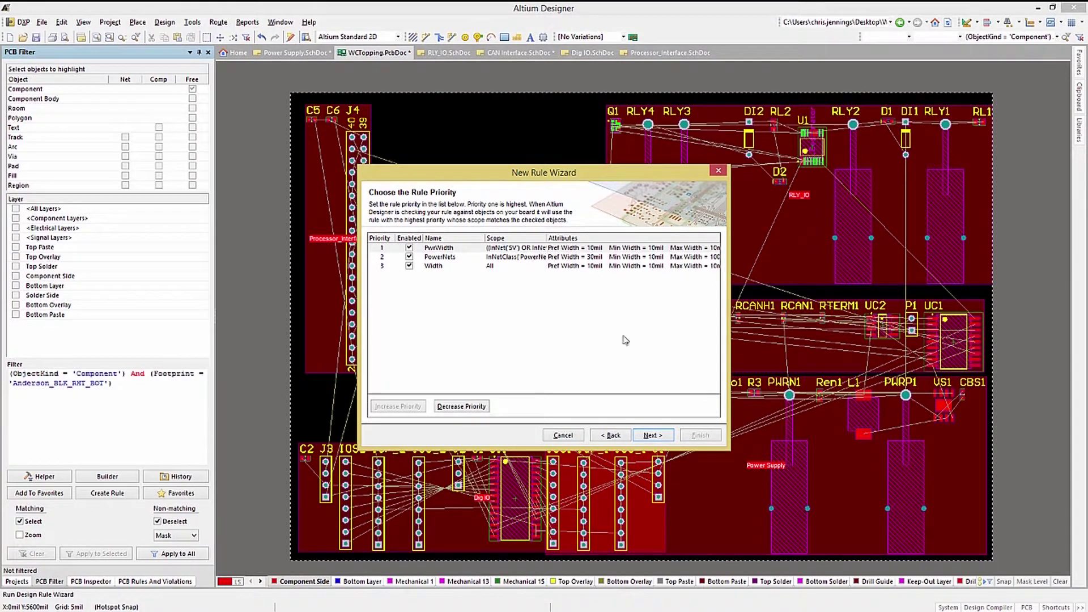
Step: Leave PwrWidth at priority 1 and advance to the wizard's completion page
left_click(652, 435)
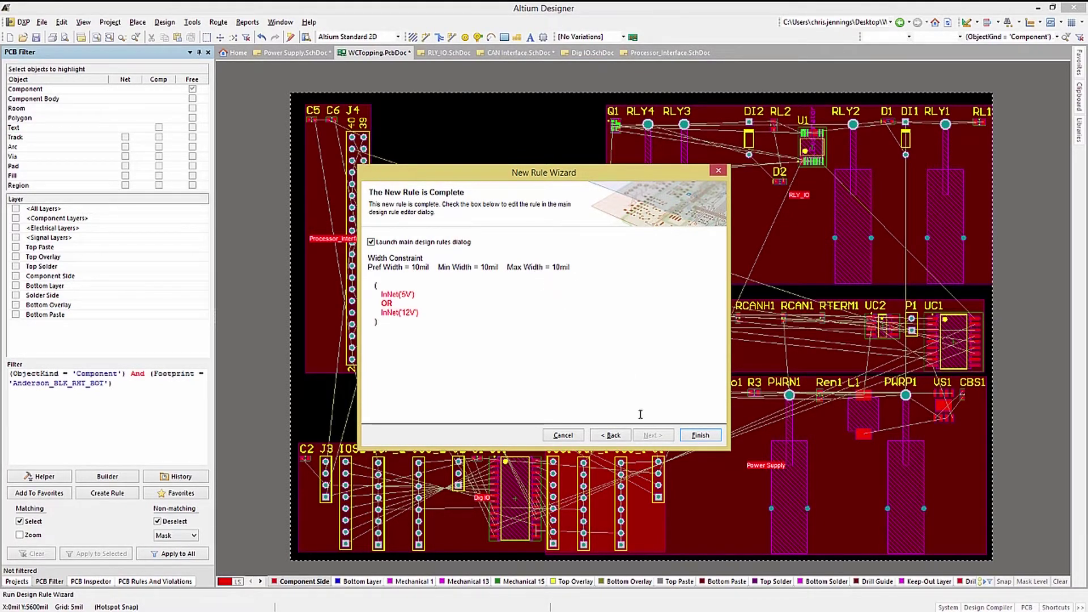
Step: Finish the wizard and set PwrWidth's preferred width to 30mil, then select the max width field
left_click(701, 435)
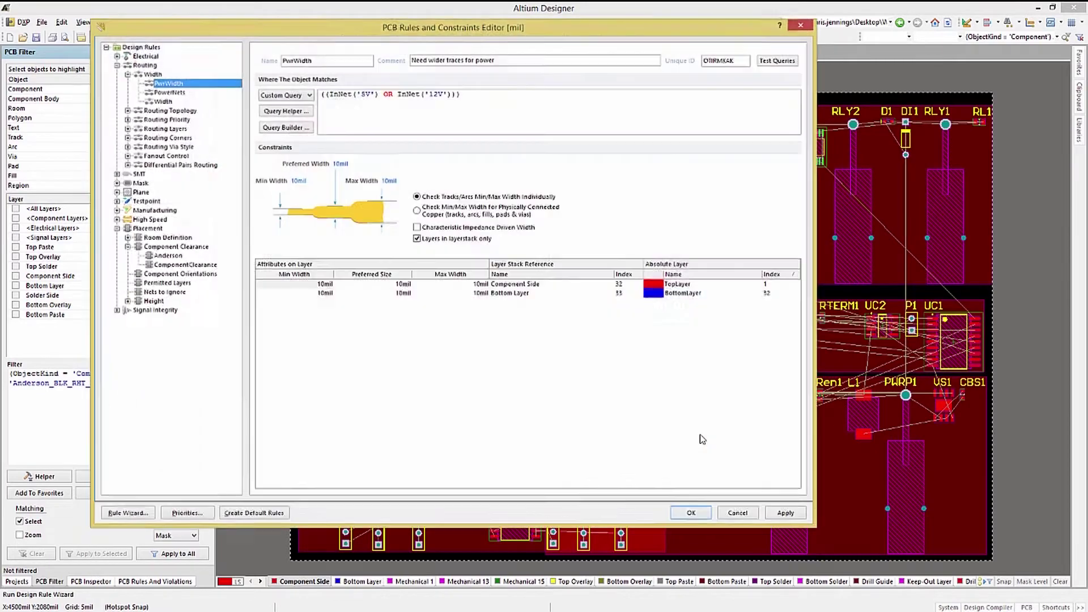
left_click(336, 163)
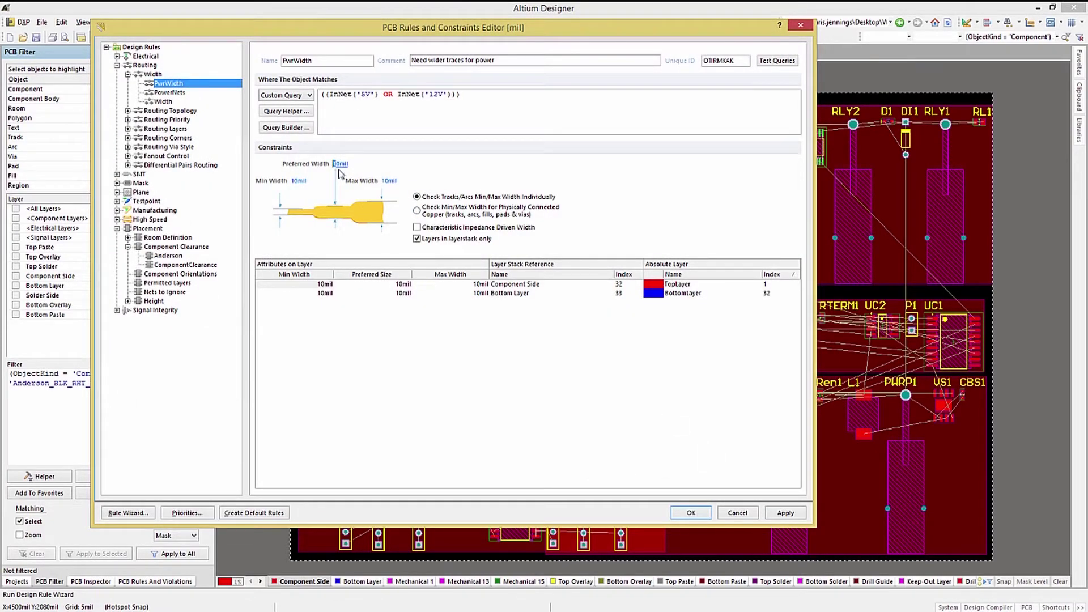
type("30")
left_click(387, 181)
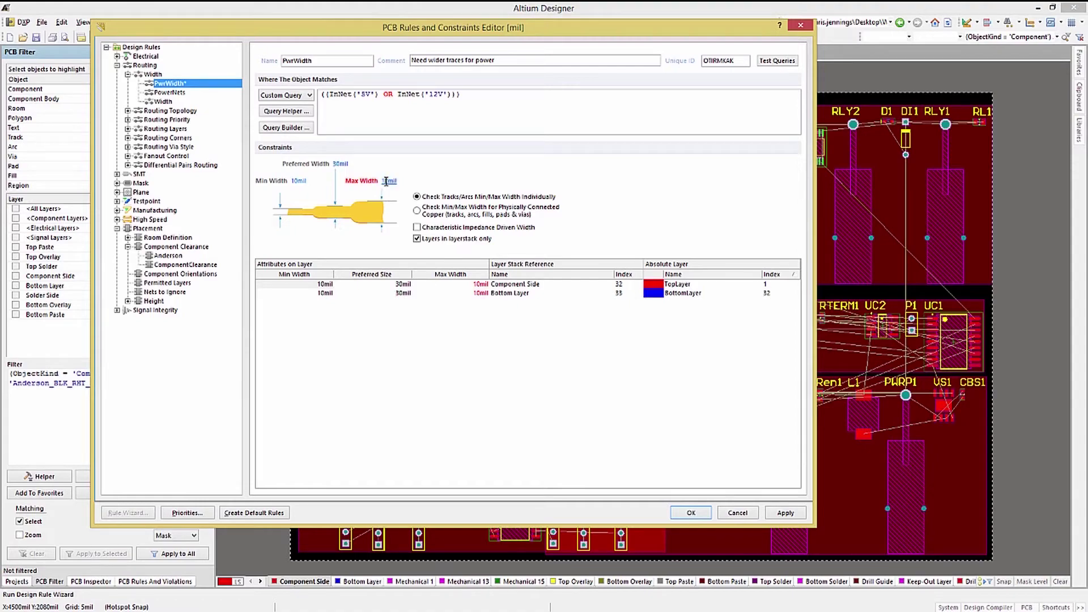